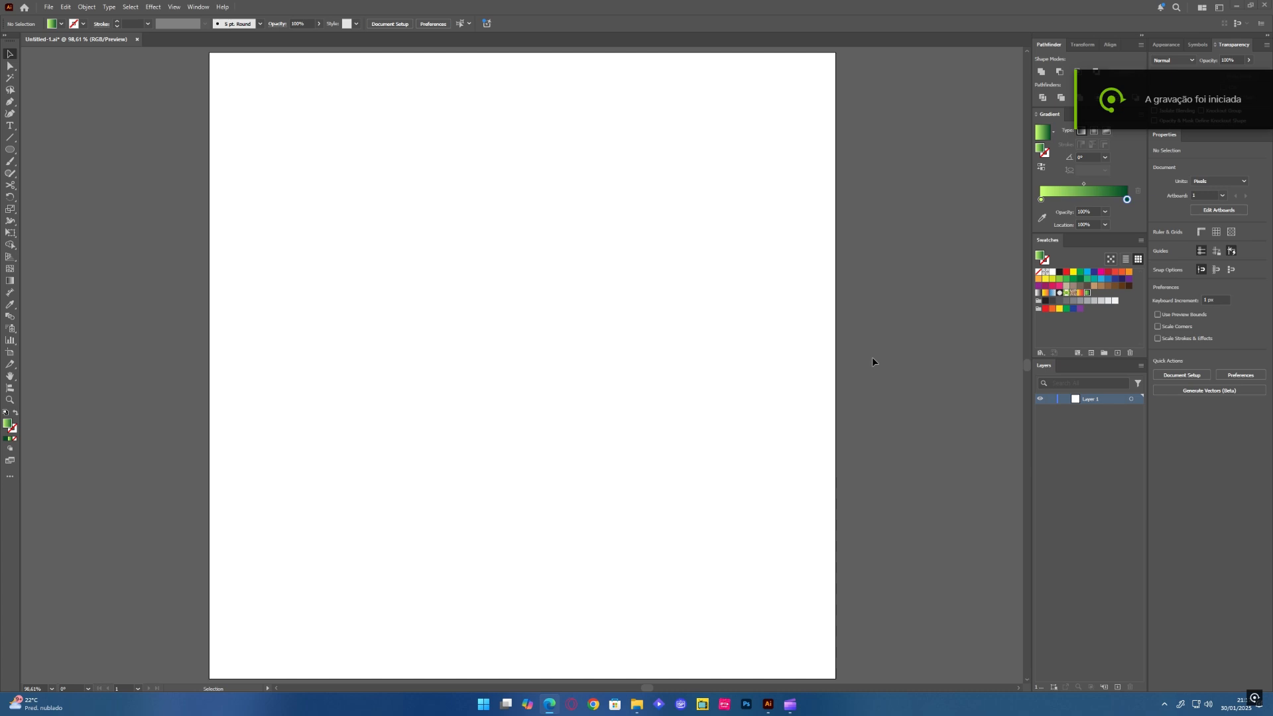
- Prepare the Rectangle tool with the default black 1 px stroke and no fill
left_click(11, 149)
left_click(41, 149)
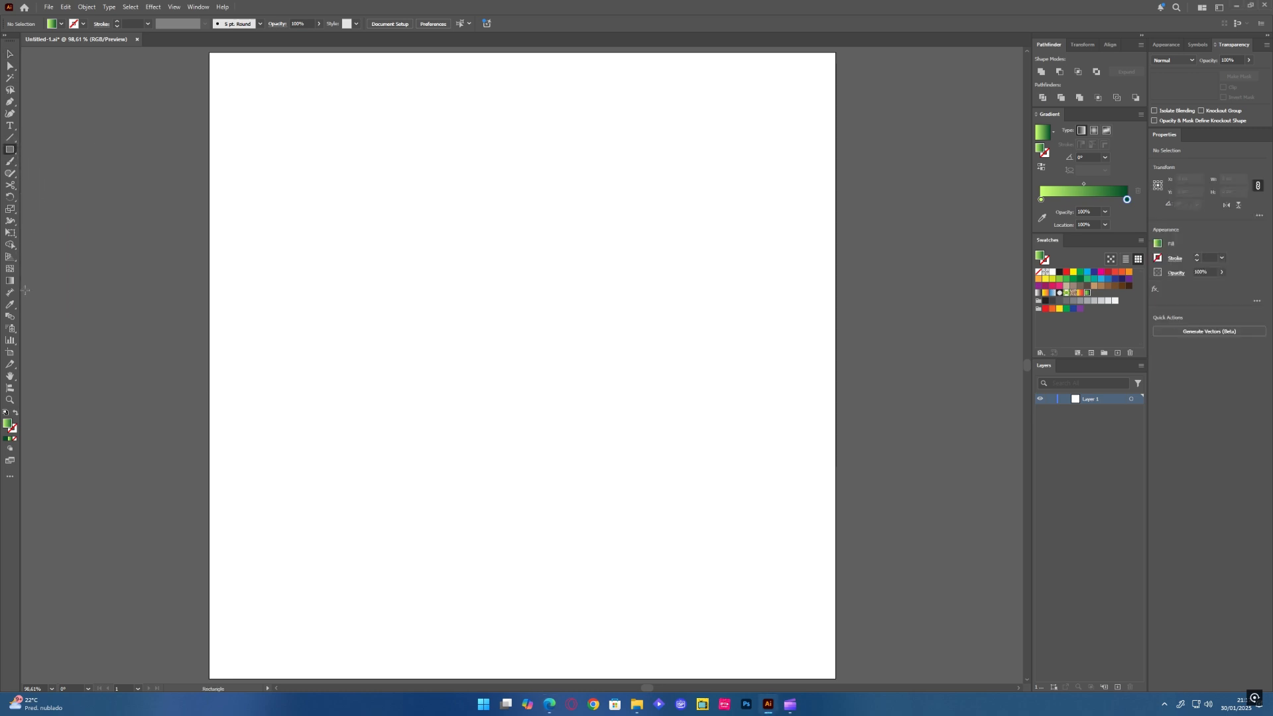
left_click(6, 413)
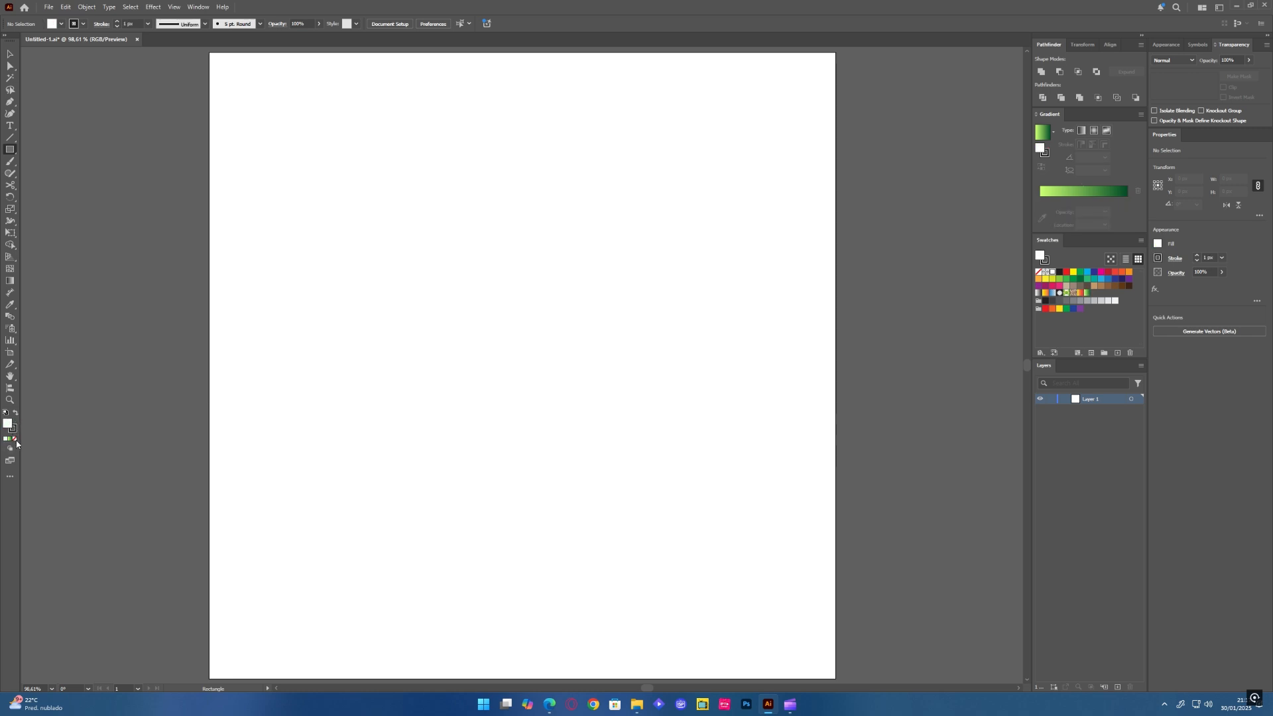
left_click(1039, 272)
- Create a square 100 px wide and 100 px high near the upper part of the artboard
left_click(411, 243)
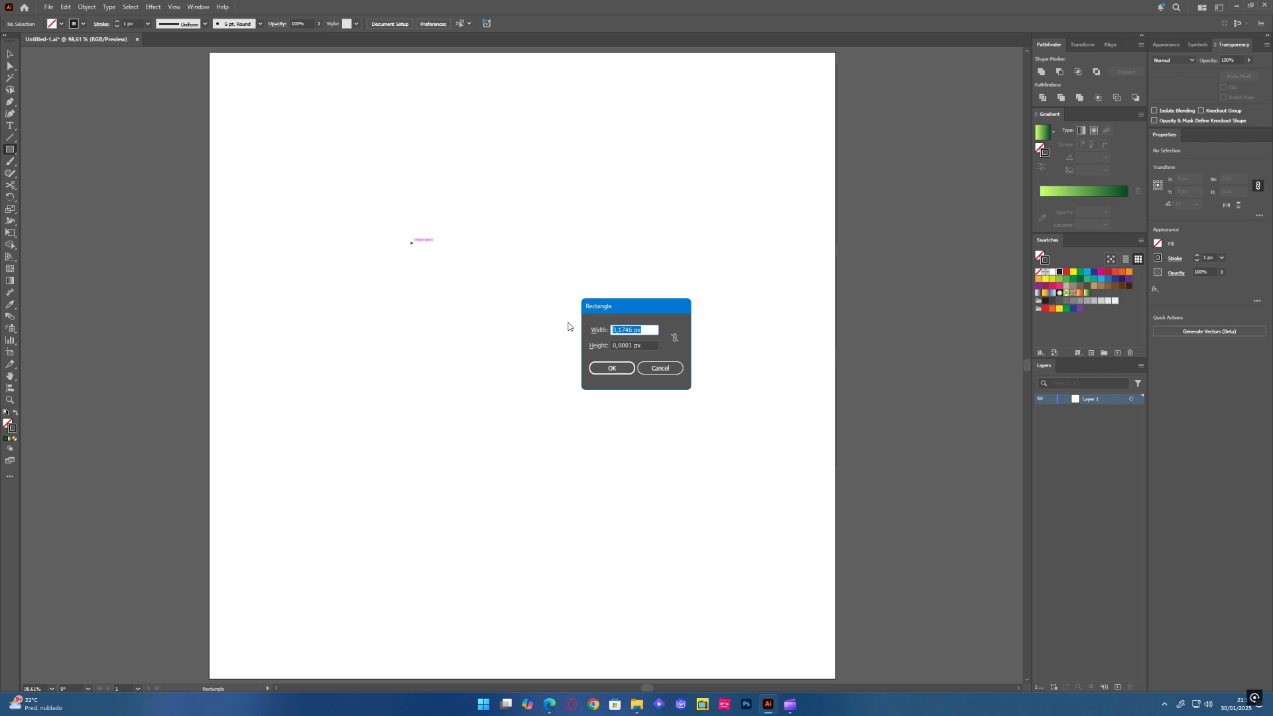
type("100")
key("Tab")
type("100")
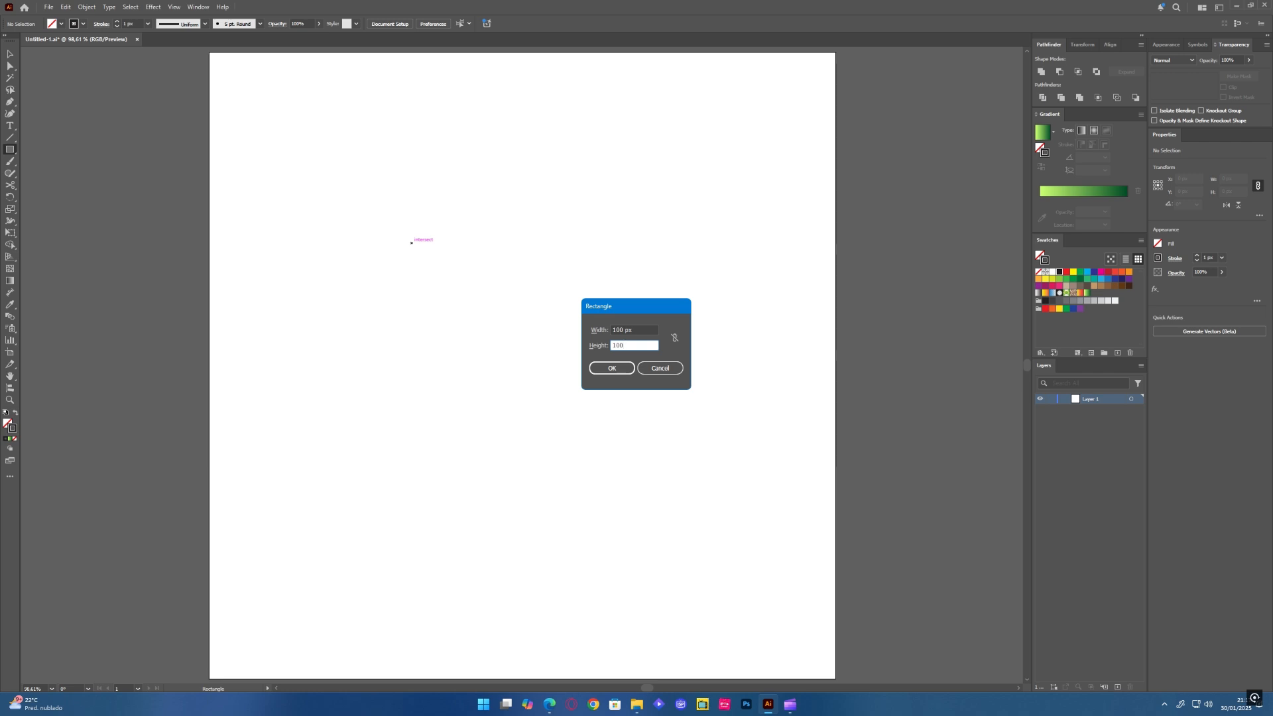
left_click(611, 369)
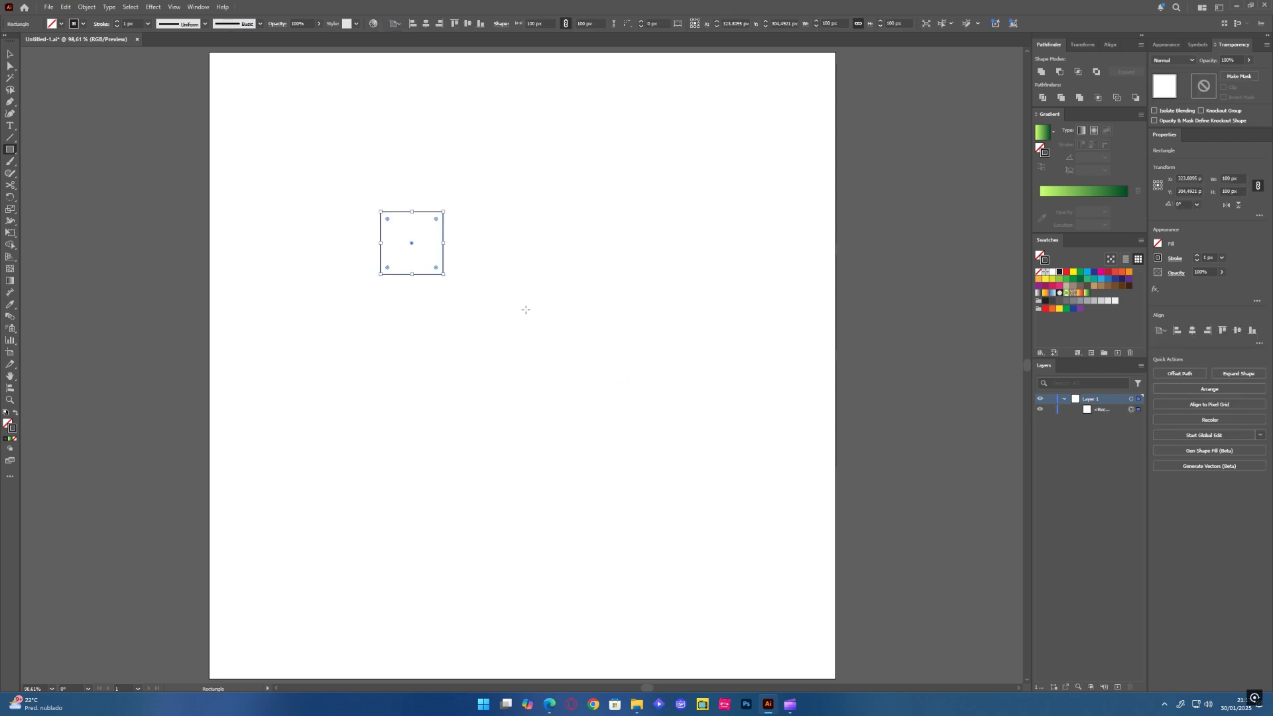
- Duplicate the square horizontally, edge to edge, to make a row of four squares
left_click(10, 55)
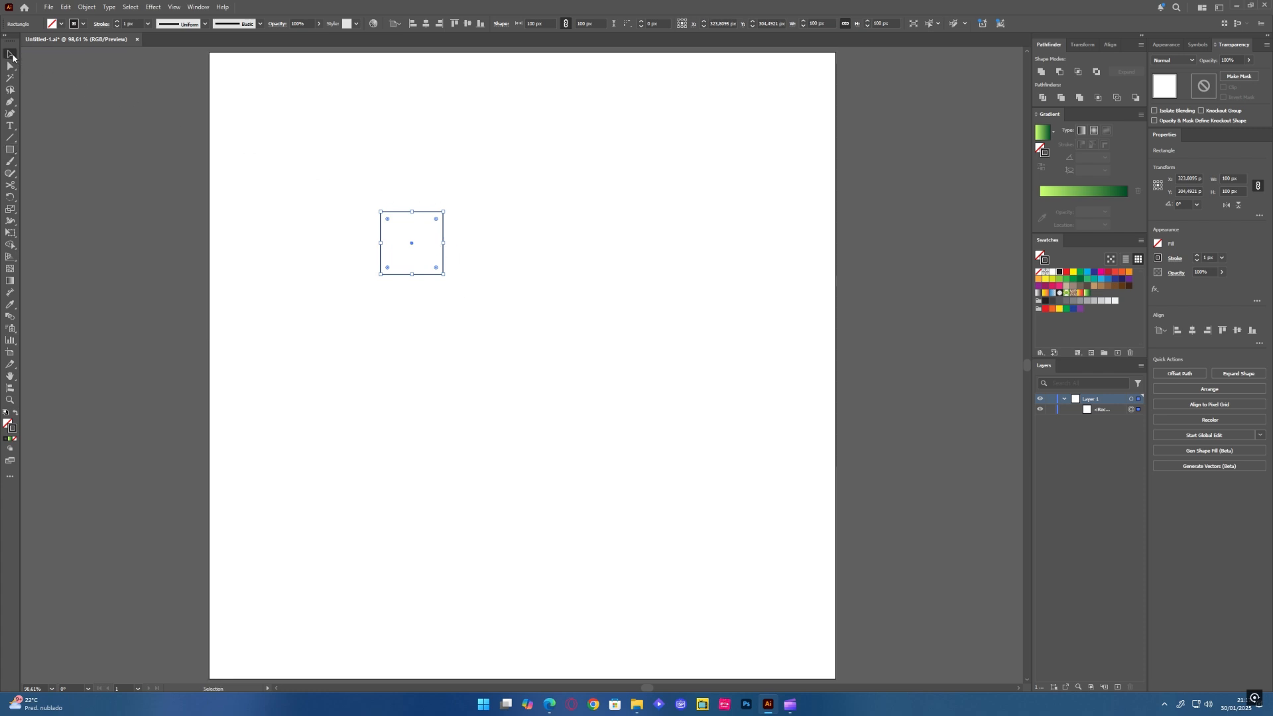
left_click(446, 260)
left_click(443, 262)
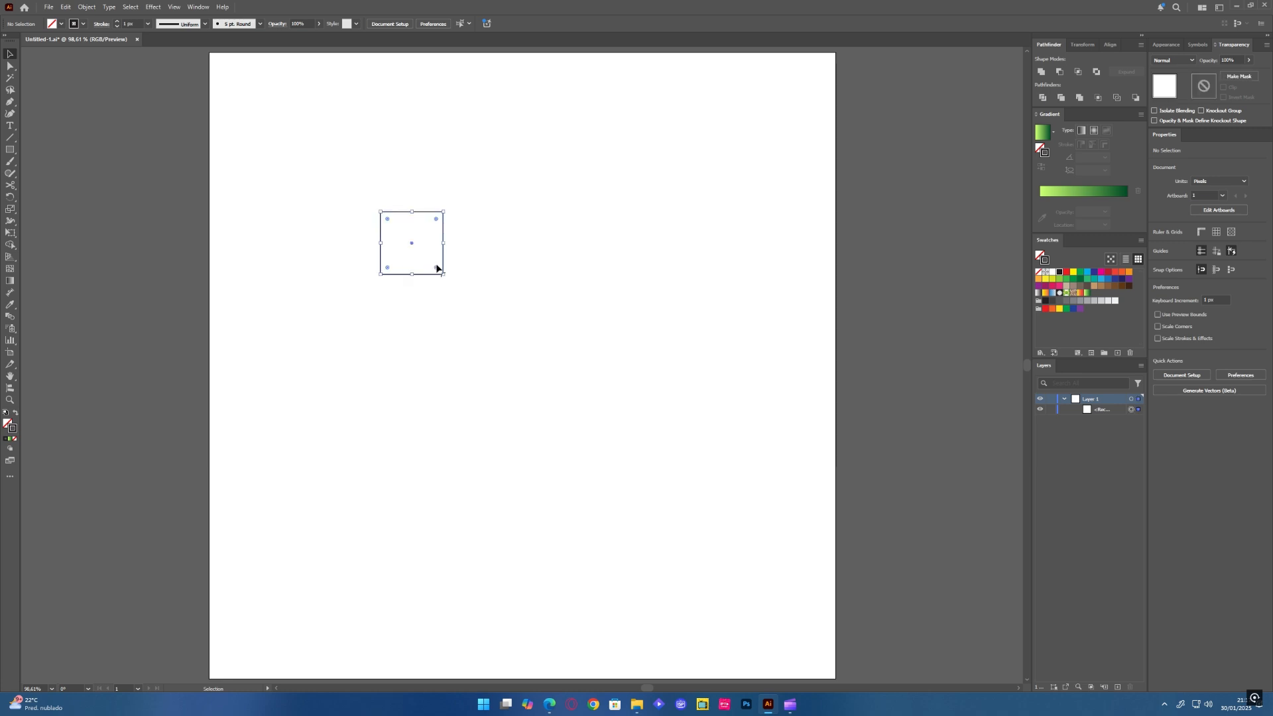
left_click_drag(444, 262, 506, 262)
key("ctrl+d")
key("ctrl+d")
- Duplicate the whole row downward, edge to edge, into a grid of four columns by five rows, and select all its squares
left_click_drag(653, 193, 379, 315)
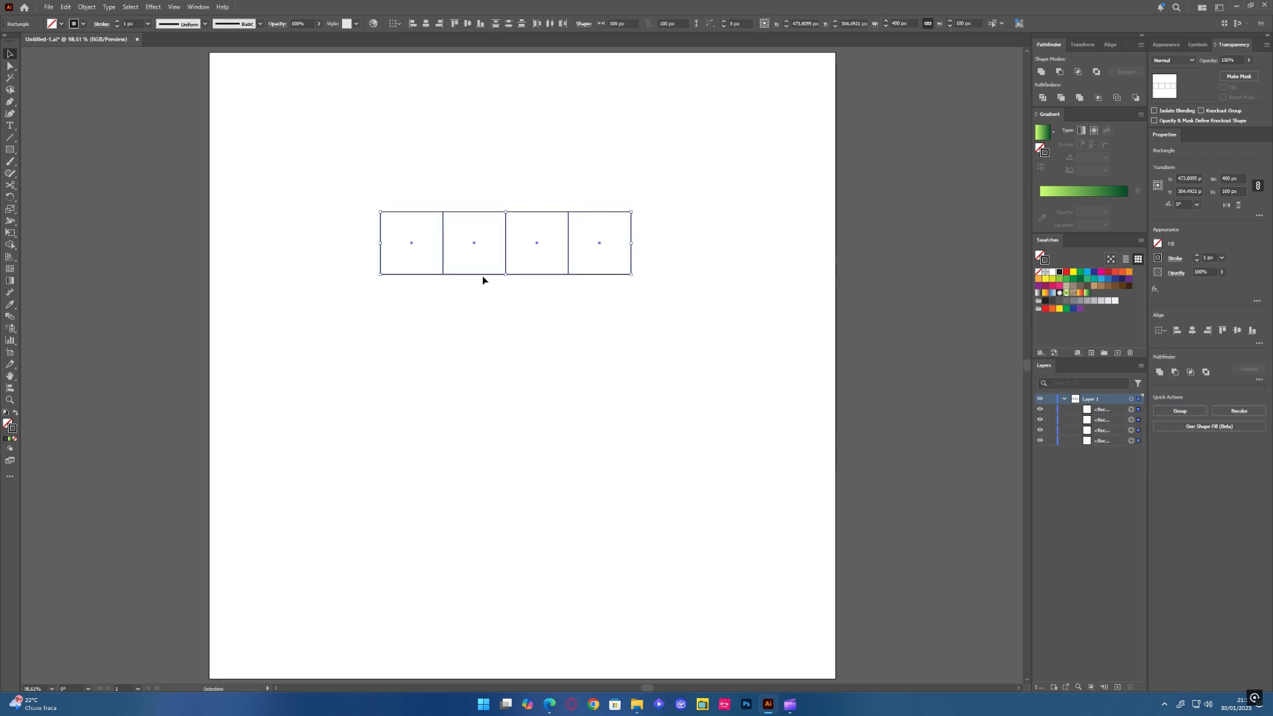
left_click_drag(486, 213, 488, 275)
key("ctrl+d")
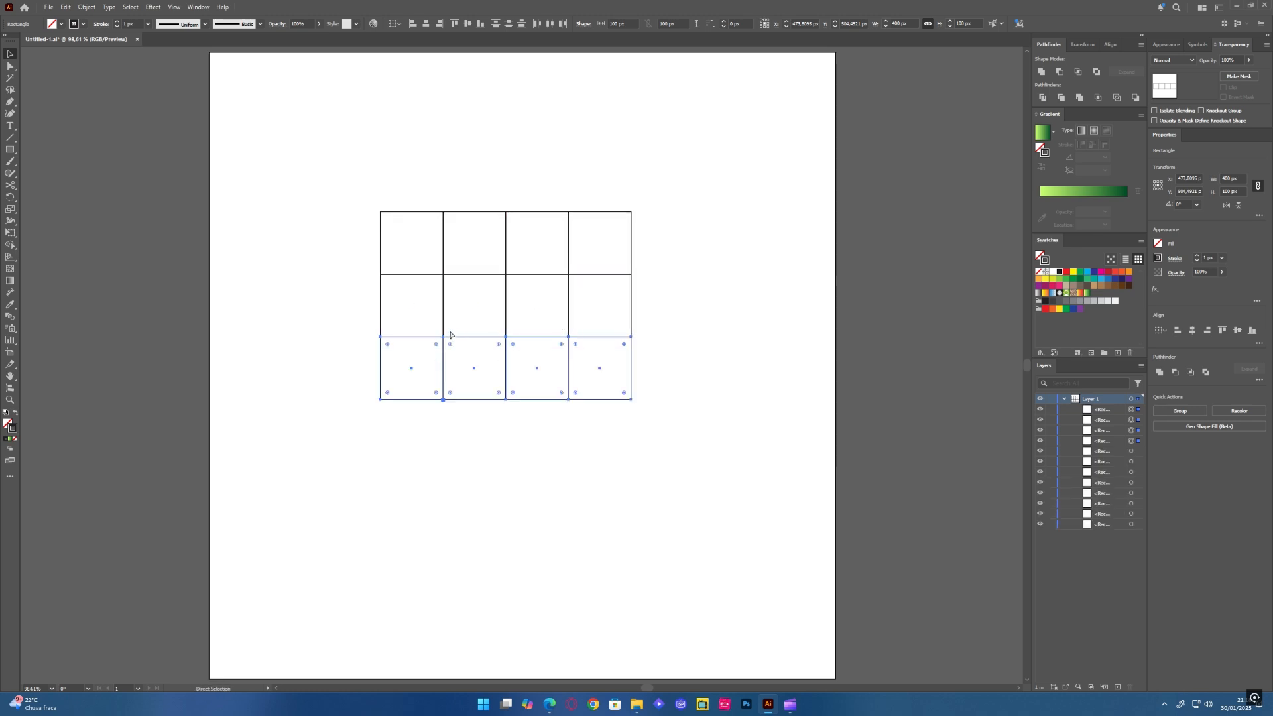
key("ctrl+d")
key("ctrl+d")
left_click_drag(667, 214, 351, 568)
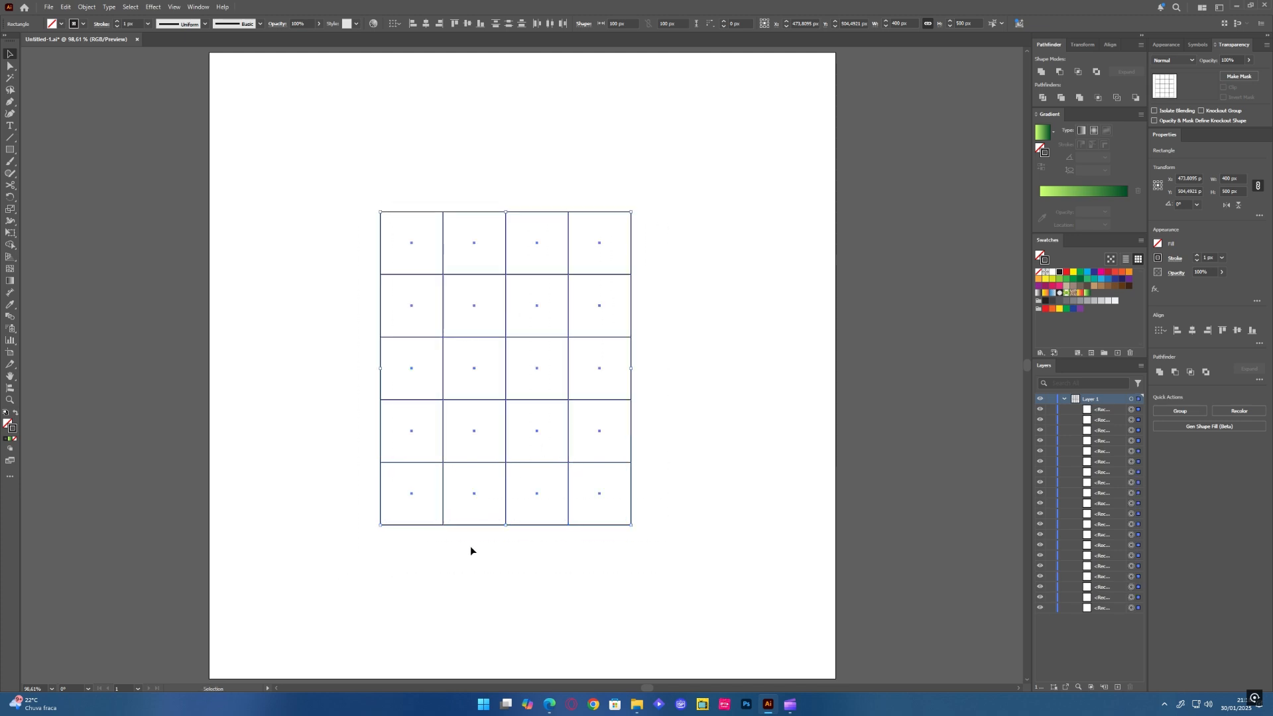
left_click(1193, 331)
left_click(1237, 331)
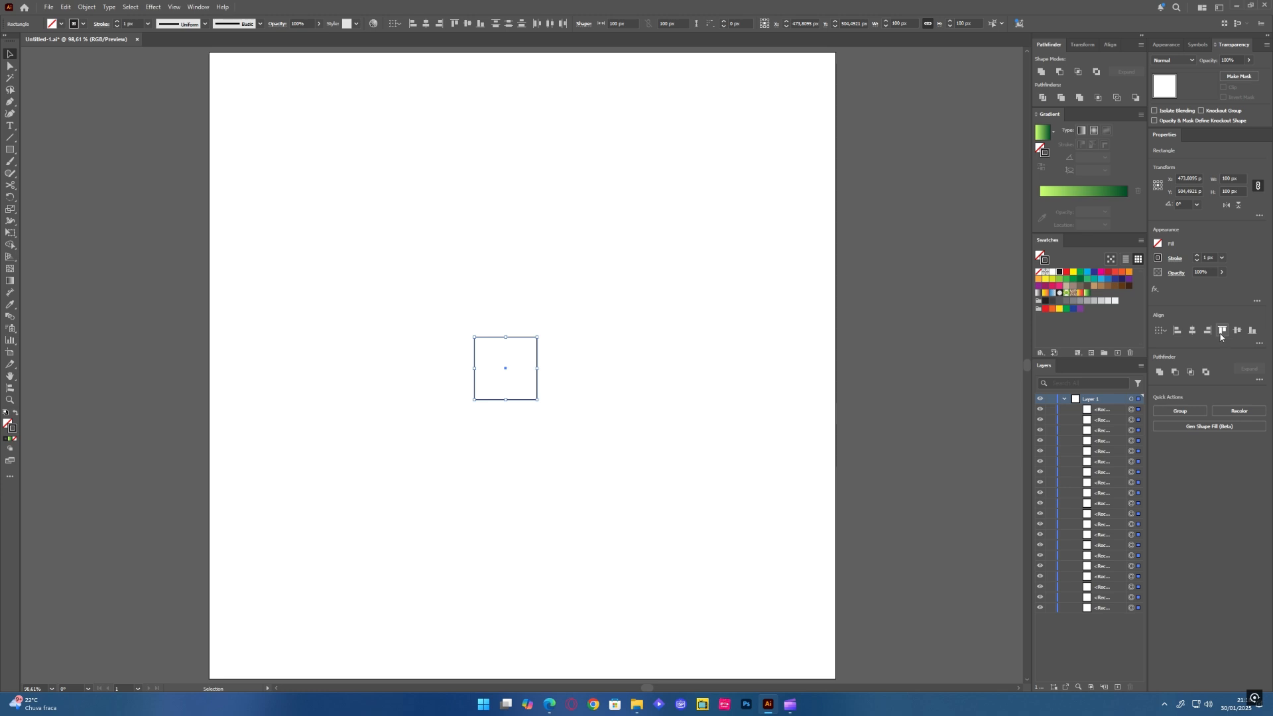
key("ctrl+z")
key("ctrl+z")
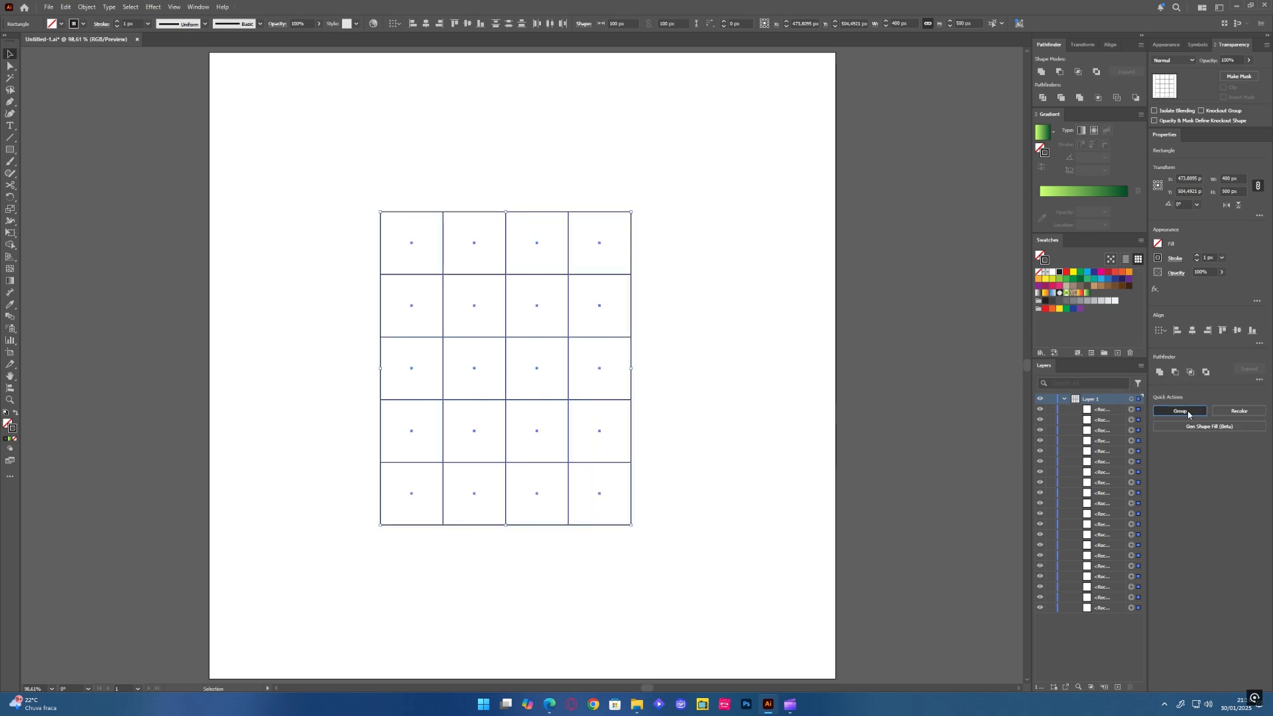
- Group the grid squares, centre the group horizontally and vertically on the artboard, and ungroup it again
left_click(1180, 411)
left_click(1193, 331)
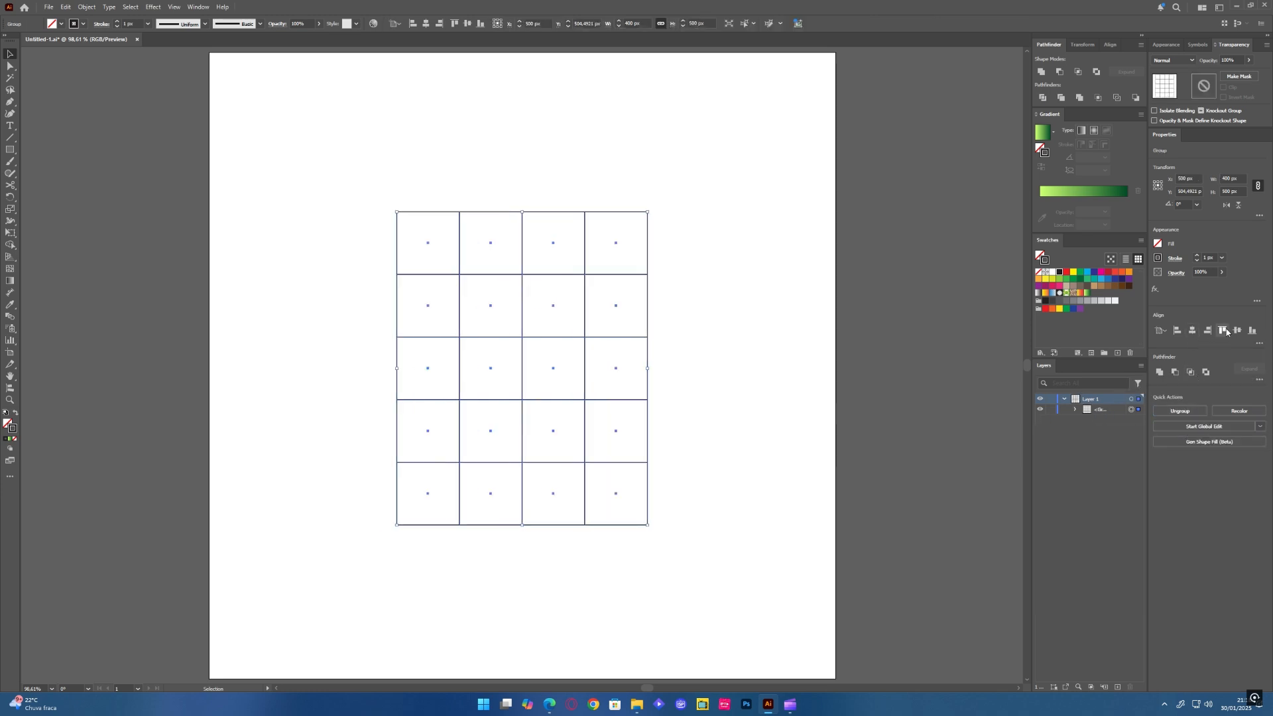
left_click(1237, 331)
left_click(1178, 412)
- Place two copies of a 100 px square beside the grid's upper right, and round the lower one's corners fully into a circle
left_click_drag(664, 200, 781, 238)
left_click_drag(757, 181, 782, 204)
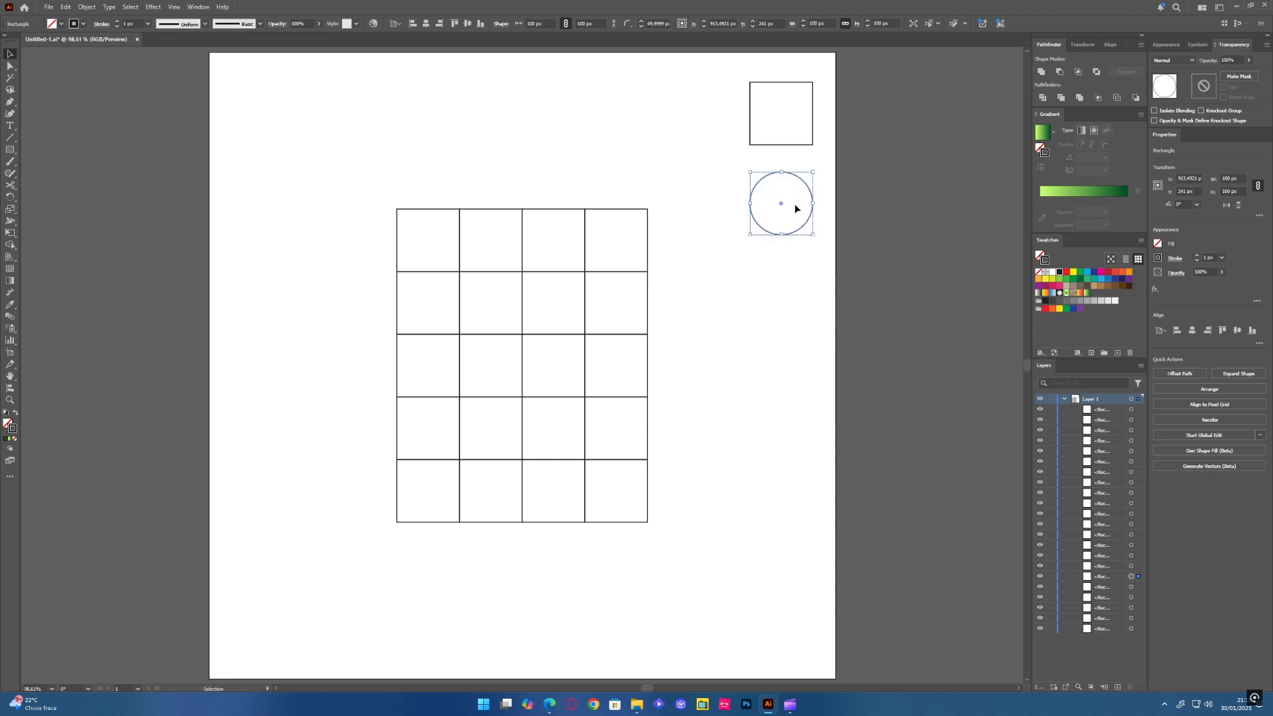
- Make a concentric copy of the 100 px circle scaled to 50% horizontally and vertically
right_click(795, 210)
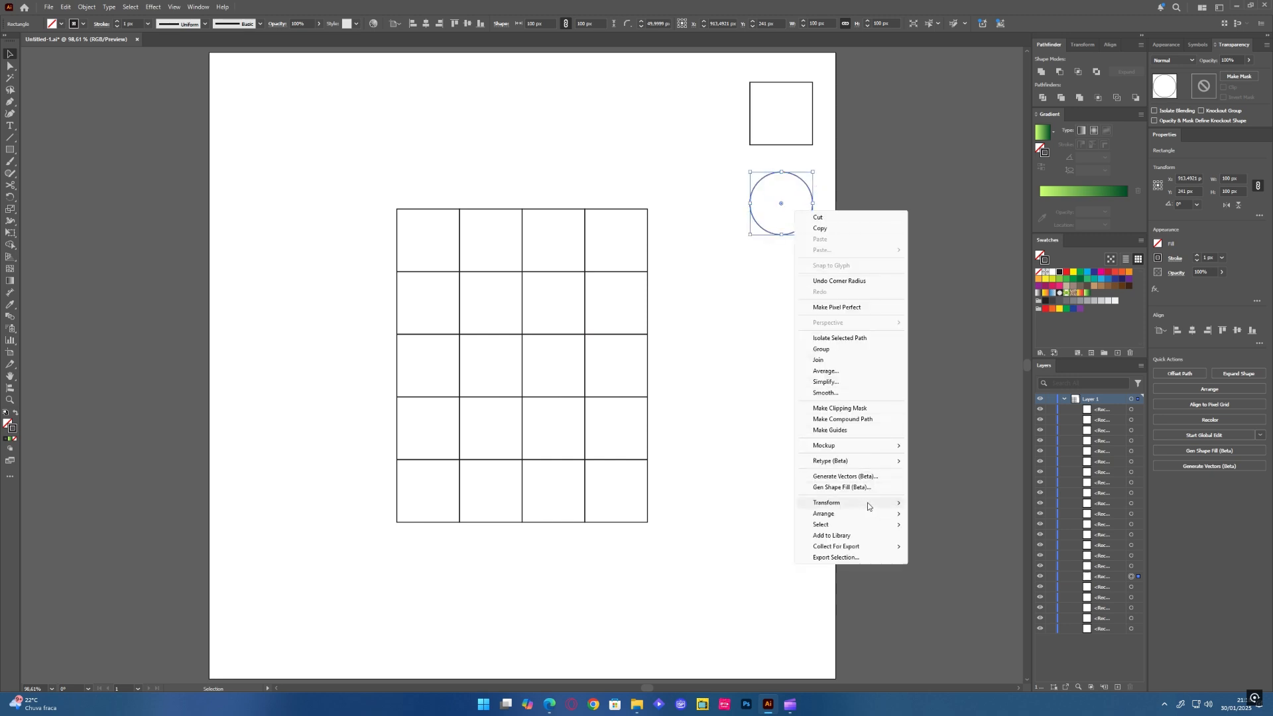
mouse_move(867, 505)
left_click(935, 552)
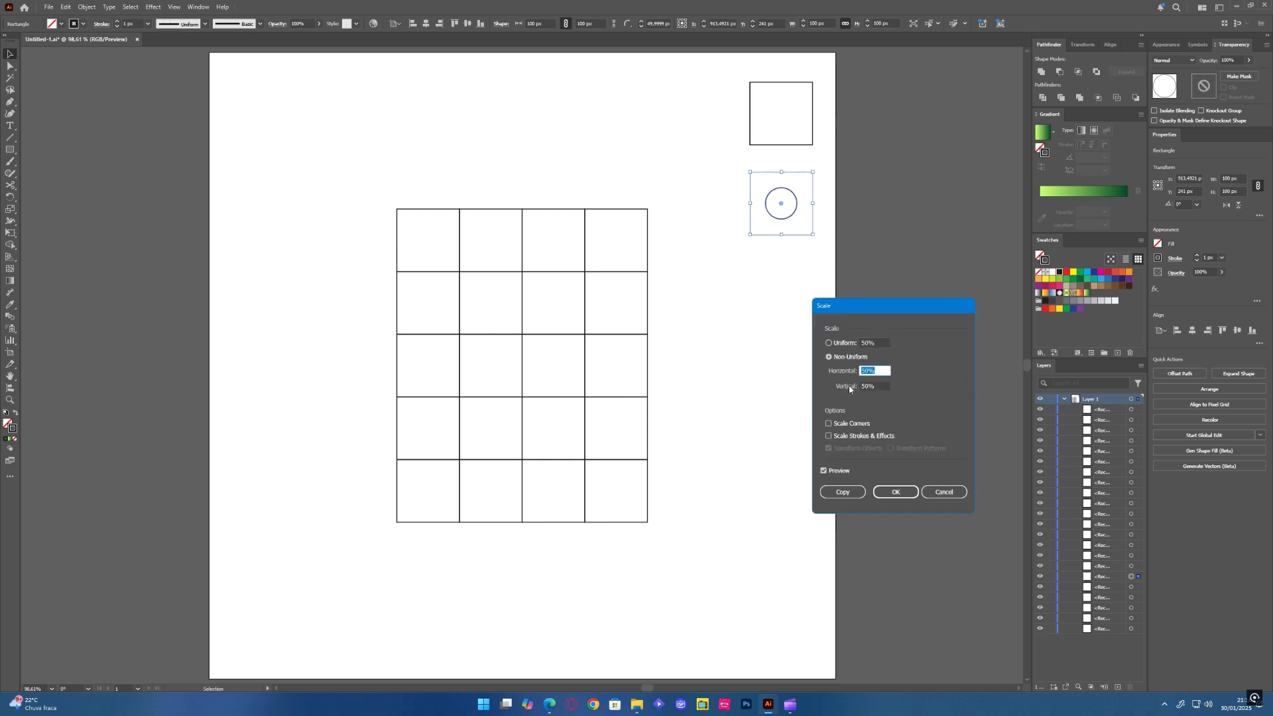
type("5")
key("Tab")
type("50")
key("Tab")
left_click(851, 492)
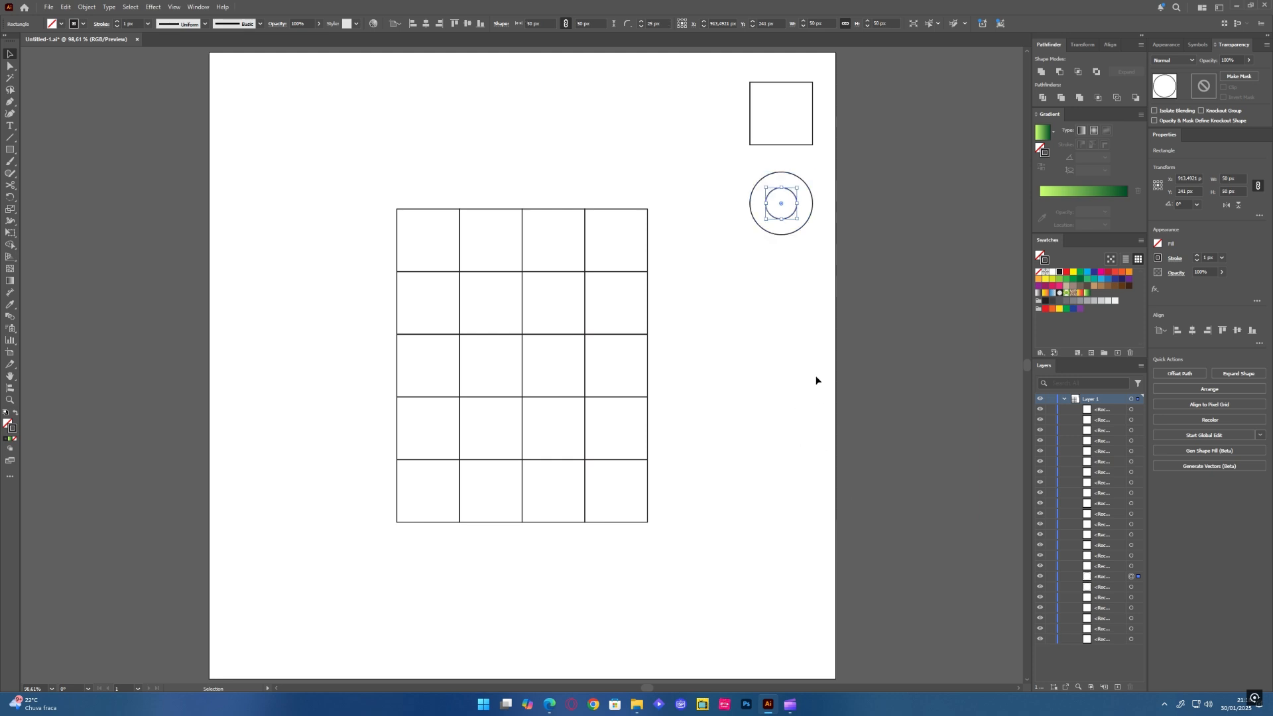
- Repeat the 50% scaled copy on the inner circle to add a third, 25 px concentric circle
right_click(784, 207)
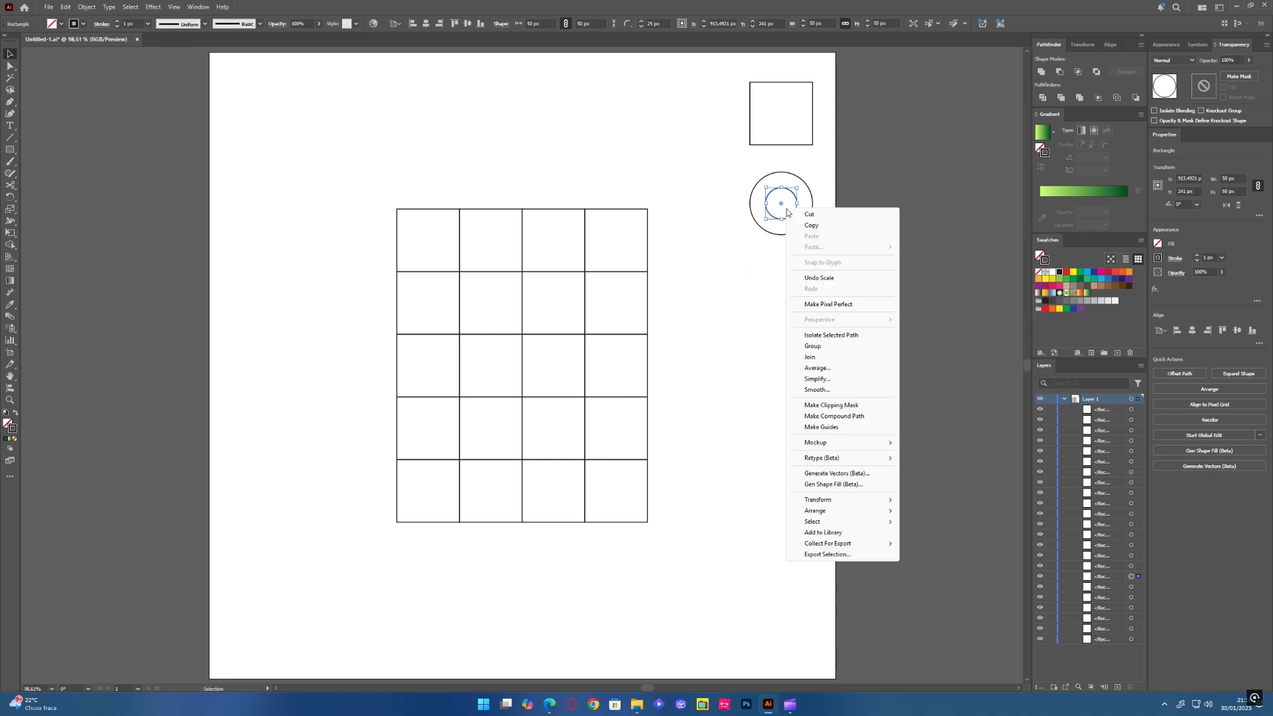
mouse_move(879, 501)
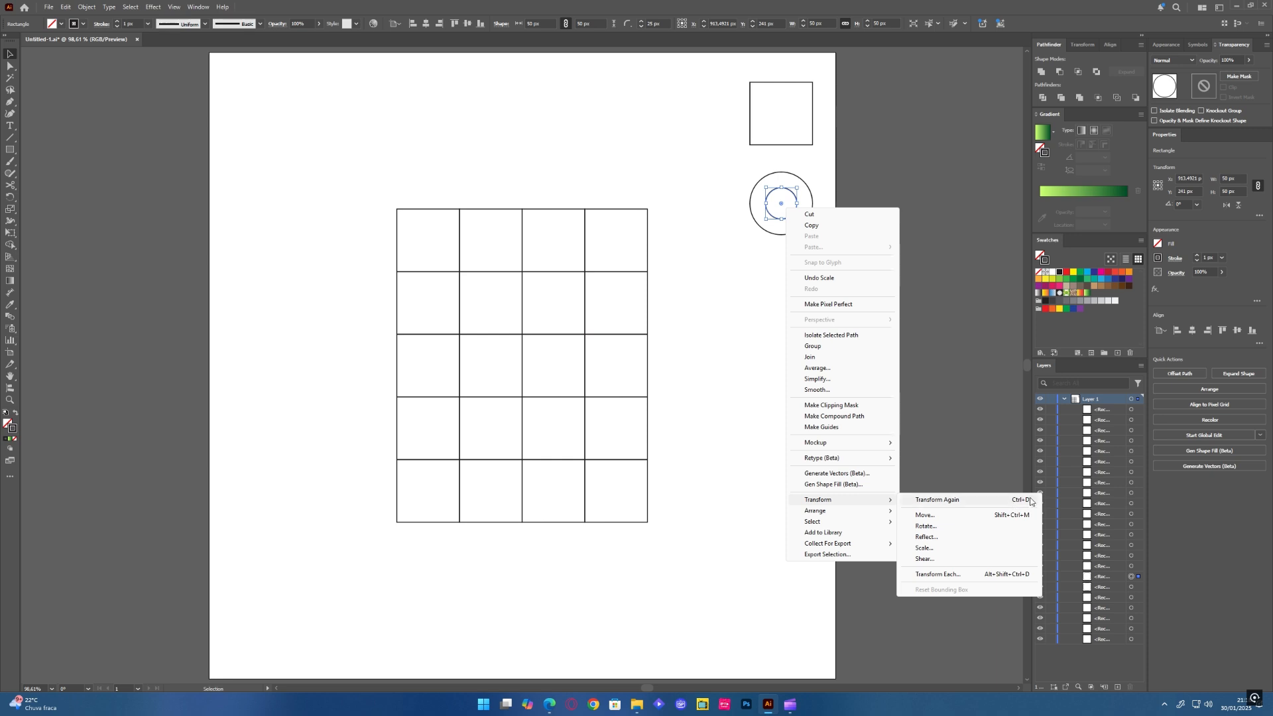
left_click(989, 499)
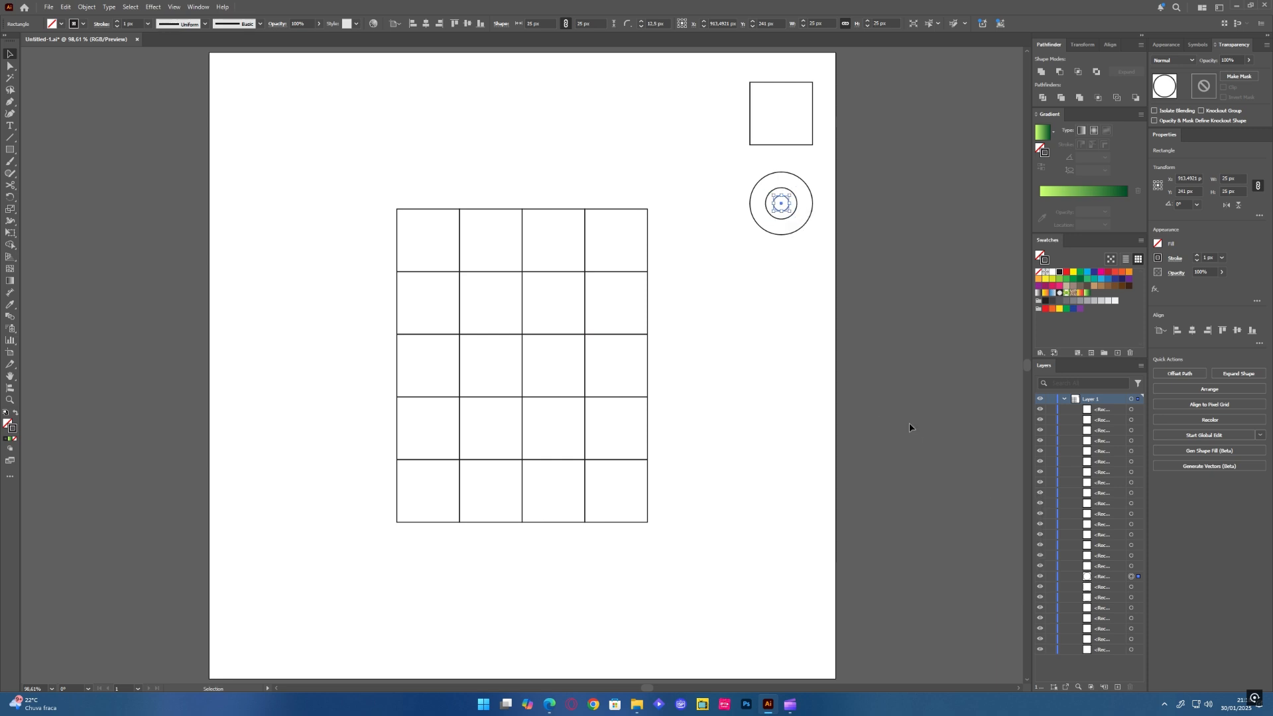
left_click(868, 251)
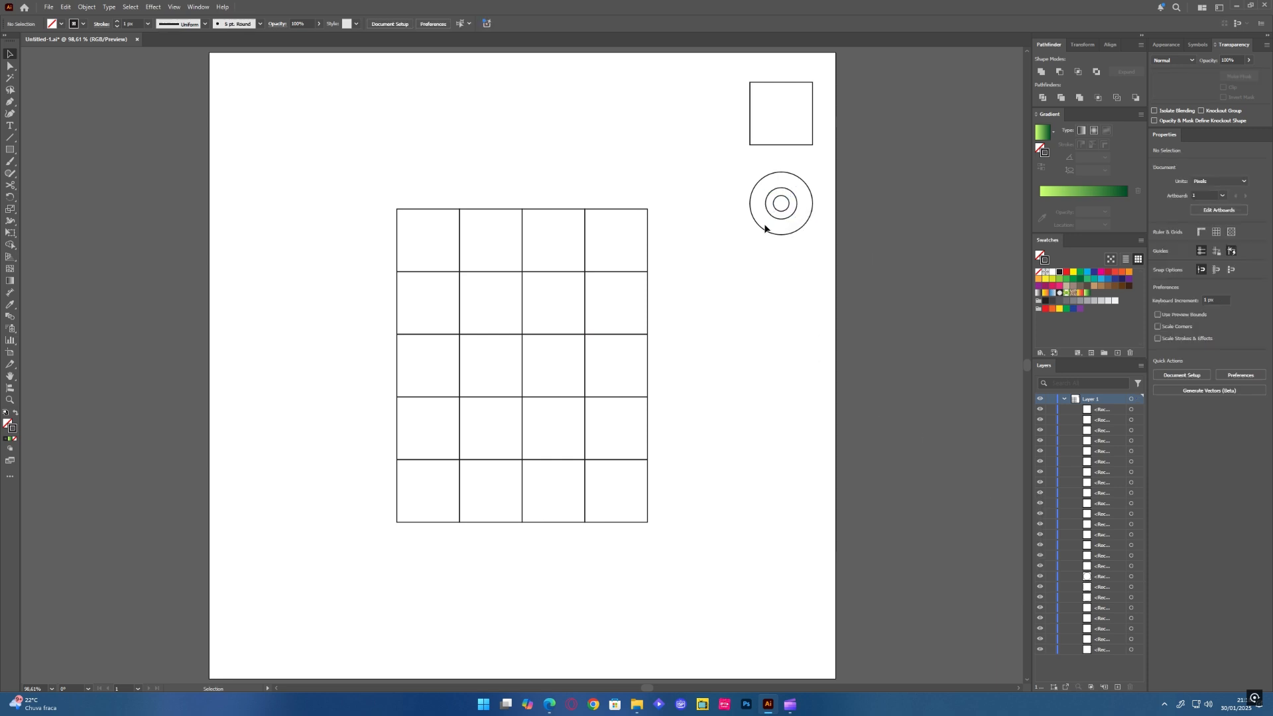
- Move the 25 px circle to the left of the grid, and draw a horizontal line about 446 px long across the middle of the bottom row
left_click_drag(781, 212, 362, 464)
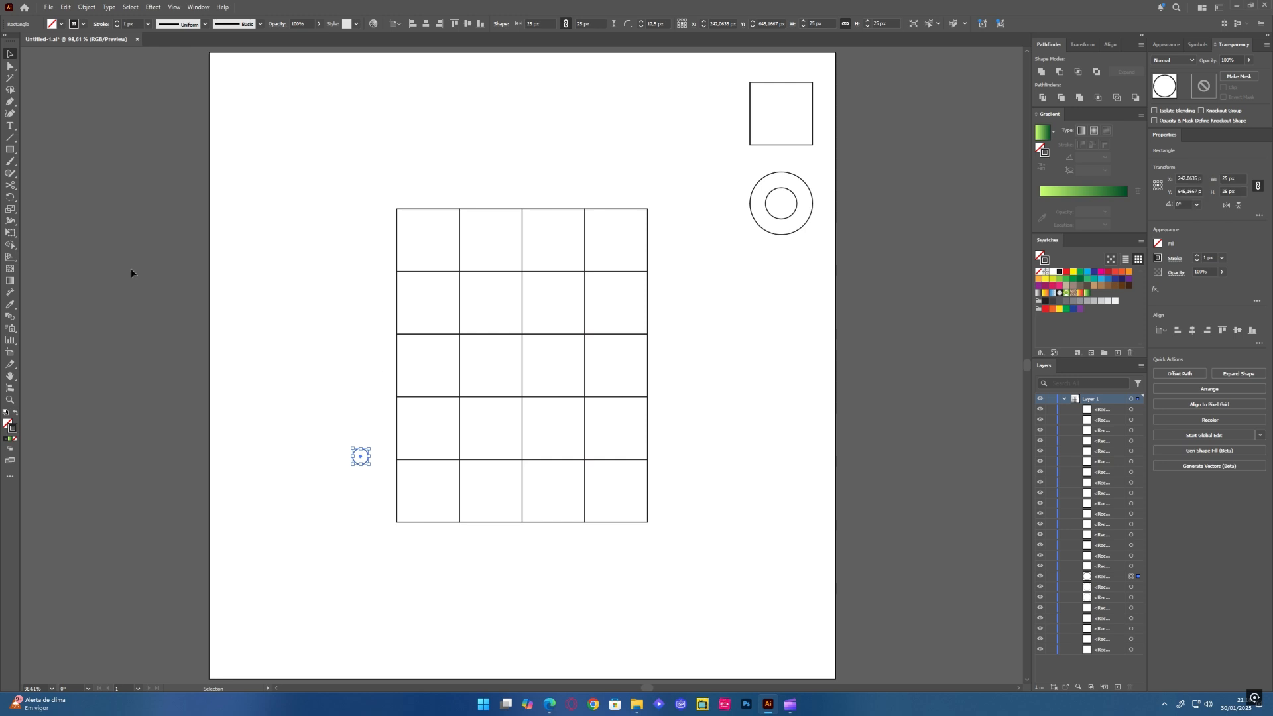
left_click(12, 138)
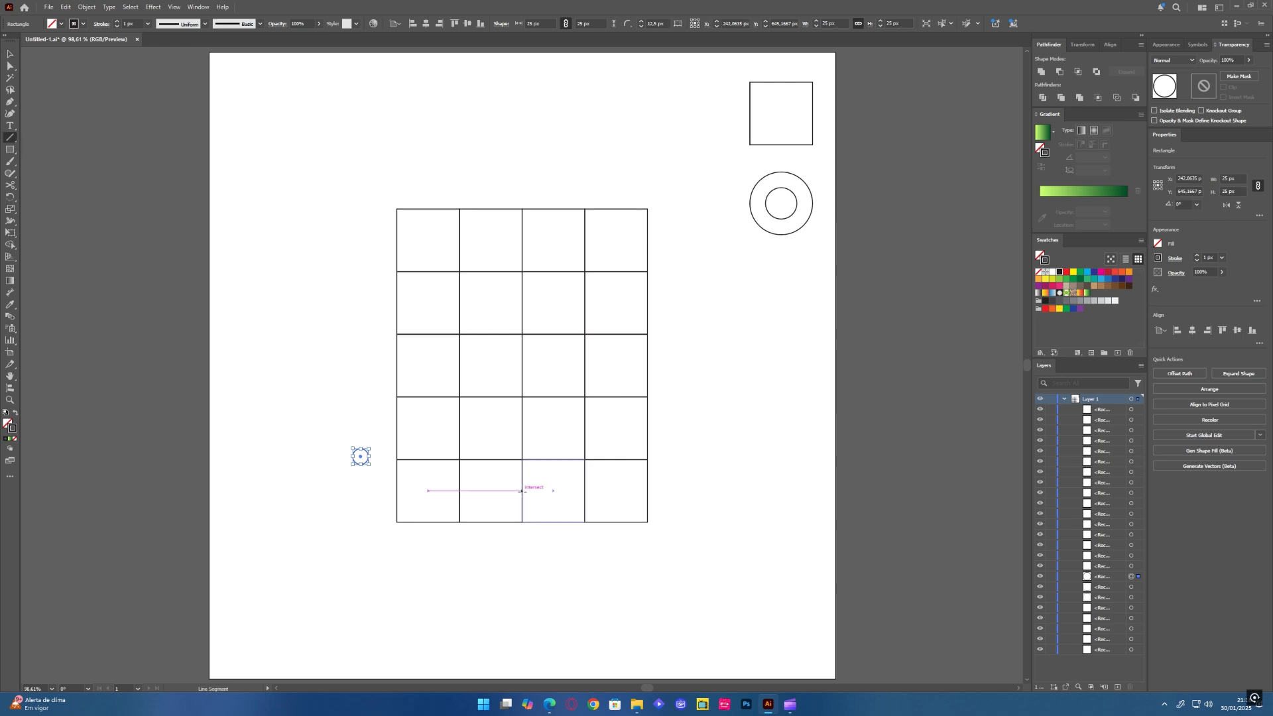
left_click_drag(521, 492, 662, 490)
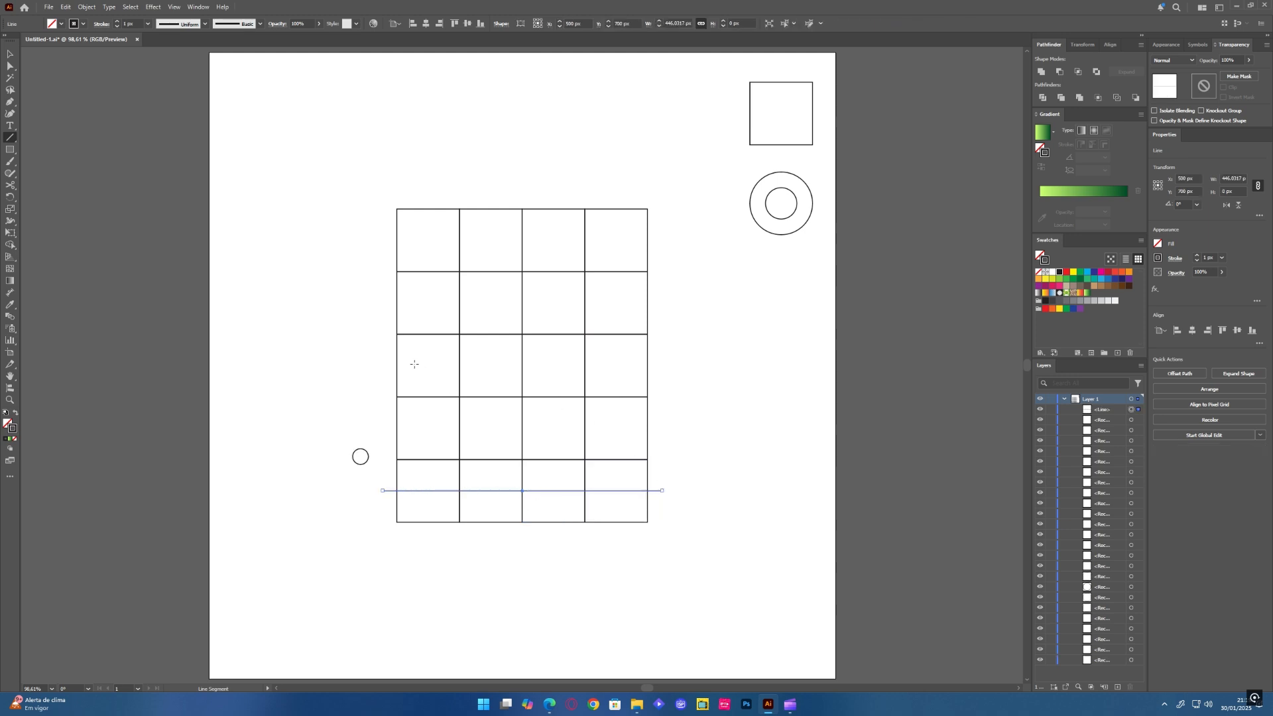
- Draw a vertical line about 548 px long through the first column and a corner-to-corner grid diagonal, placing the diagonal outside the grid's upper left
mouse_move(448, 196)
left_mouse_down()
mouse_move(420, 366)
mouse_move(440, 538)
left_mouse_up()
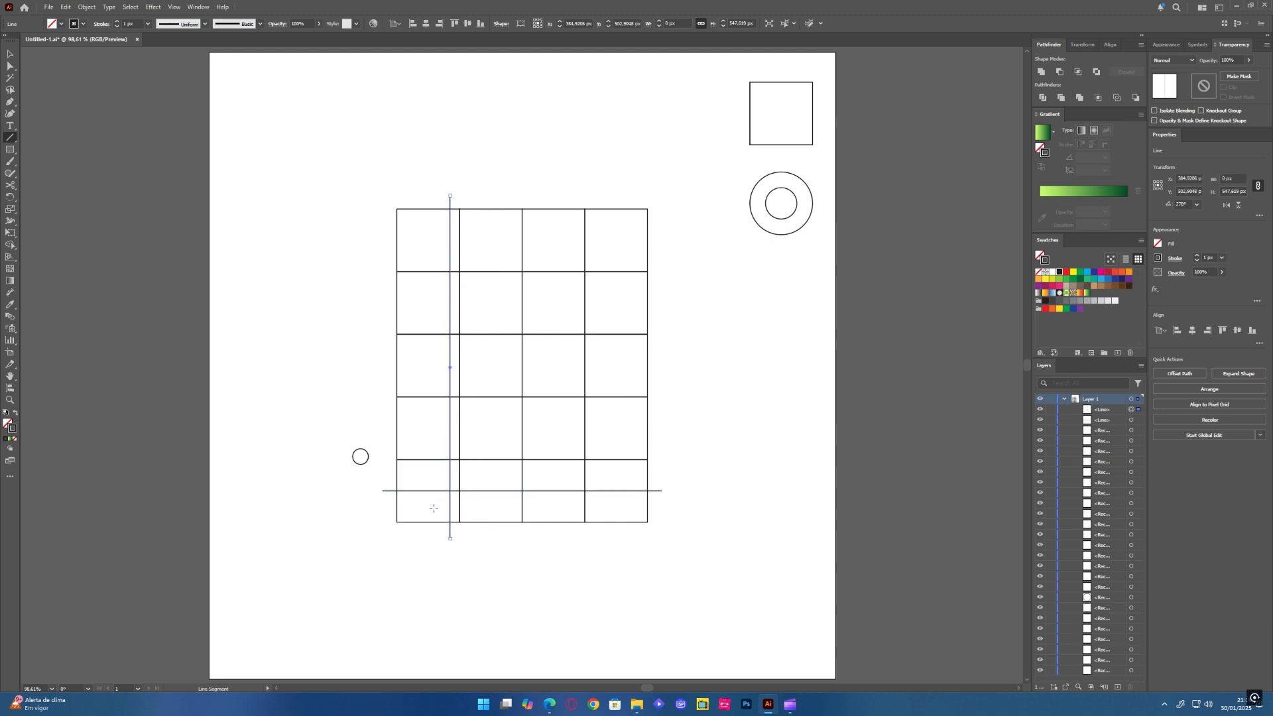
left_click_drag(396, 523, 647, 209)
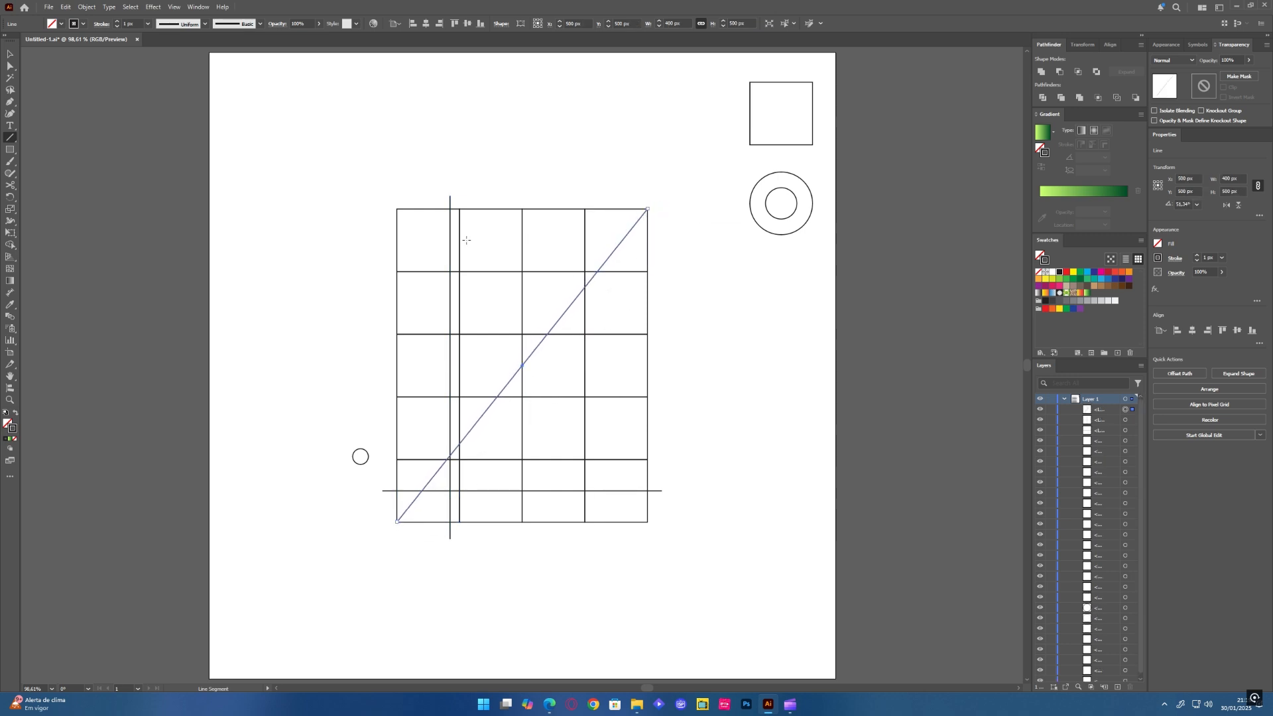
left_click(10, 54)
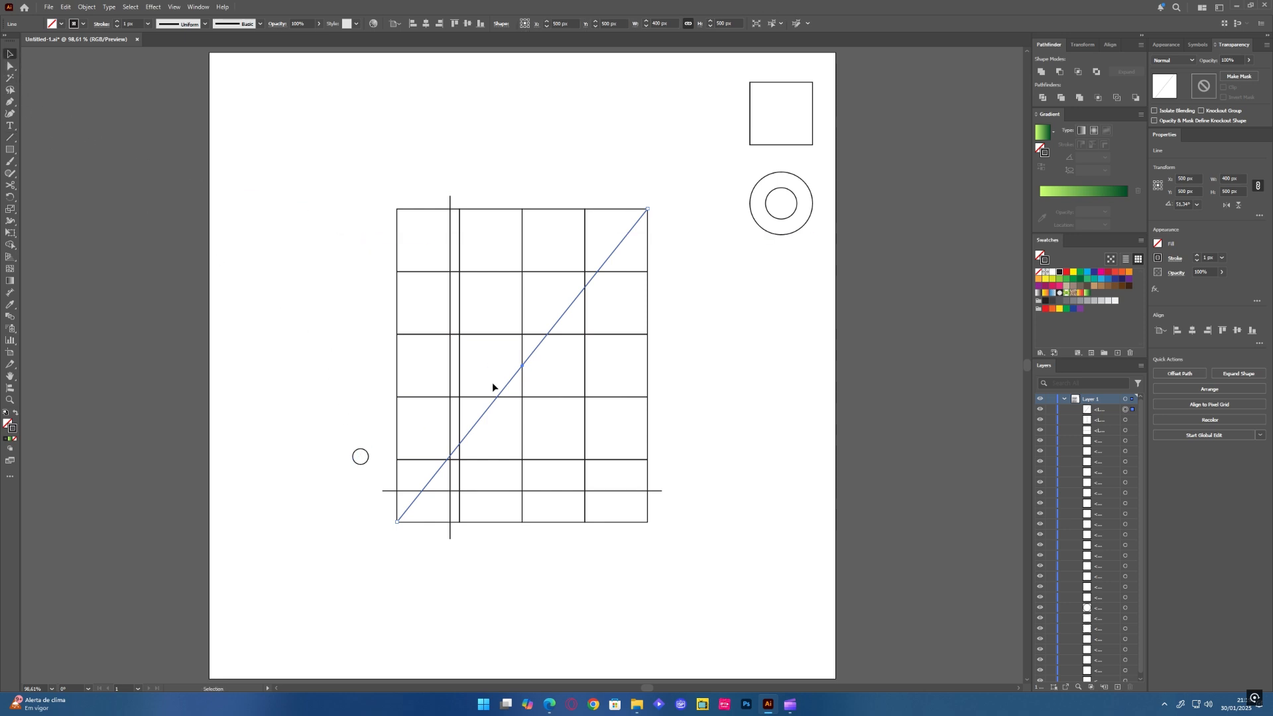
left_click_drag(505, 386, 260, 229)
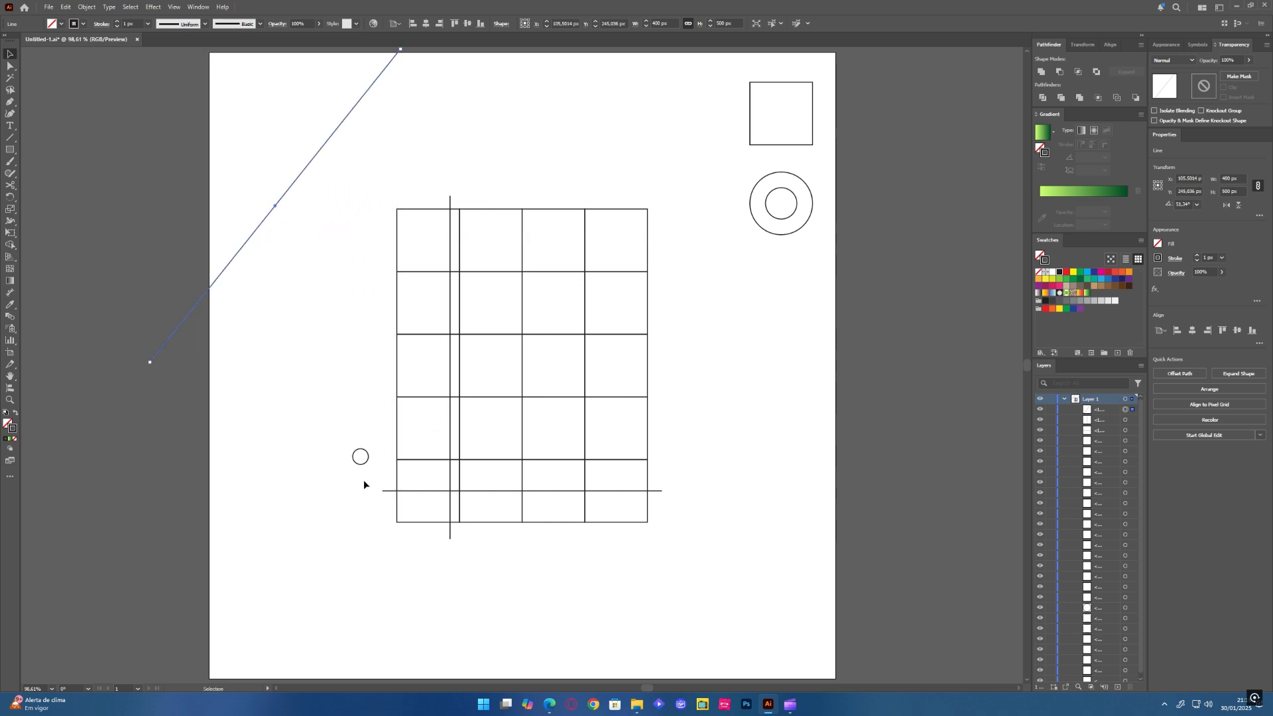
- Seat the 25 px circle on the horizontal line against the grid's left edge, and align the vertical line with the circle's right side
left_click_drag(363, 463, 407, 491)
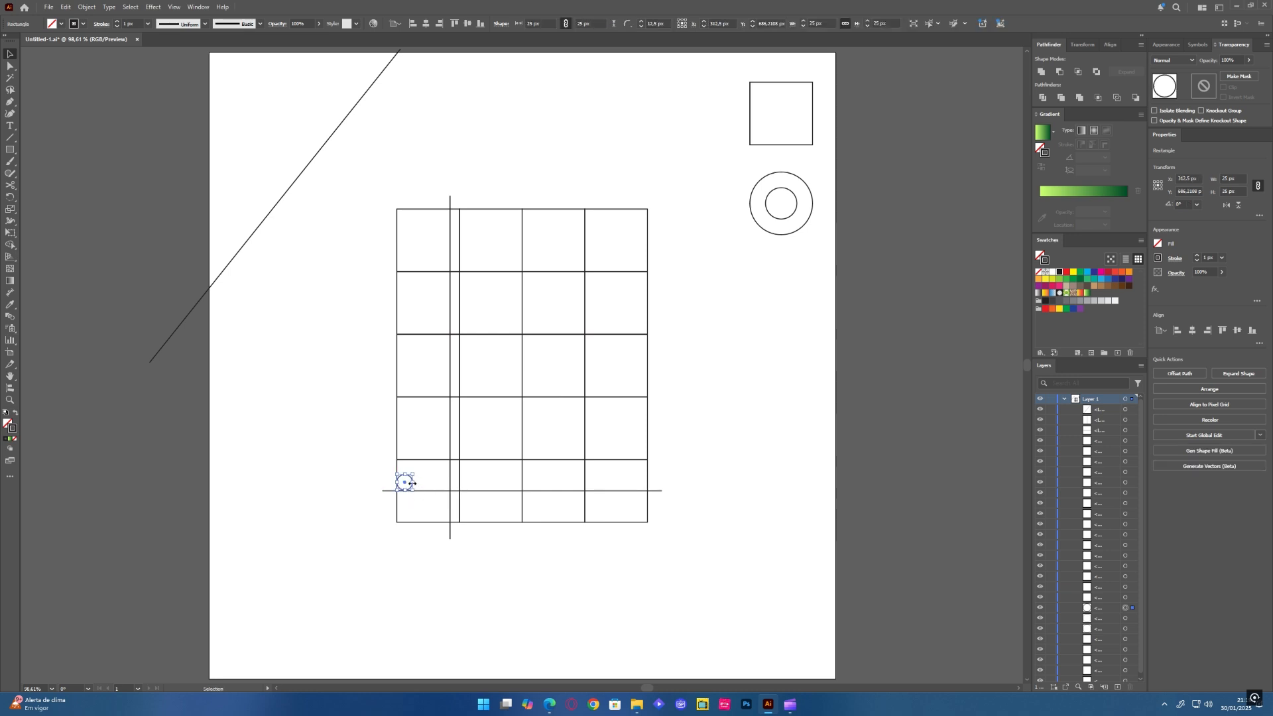
left_click_drag(409, 488, 362, 680)
key("z")
scroll(392, 477, "down", 2)
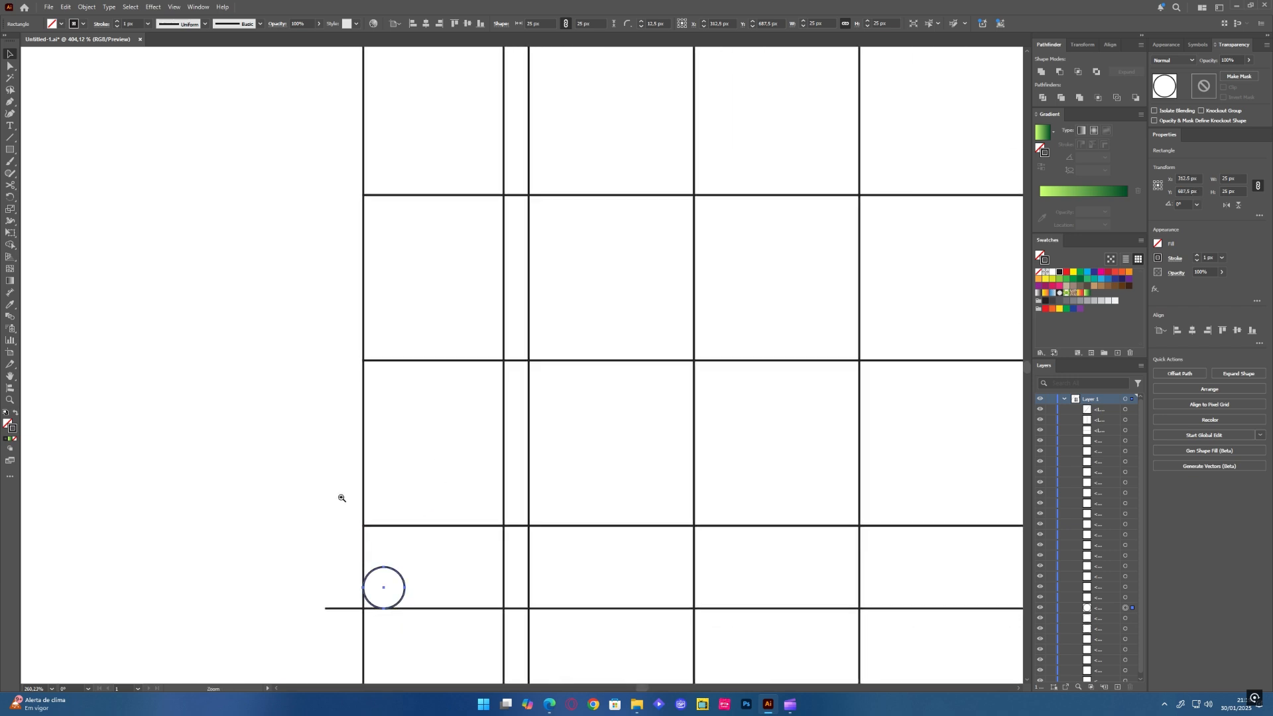
left_click_drag(505, 579, 406, 582)
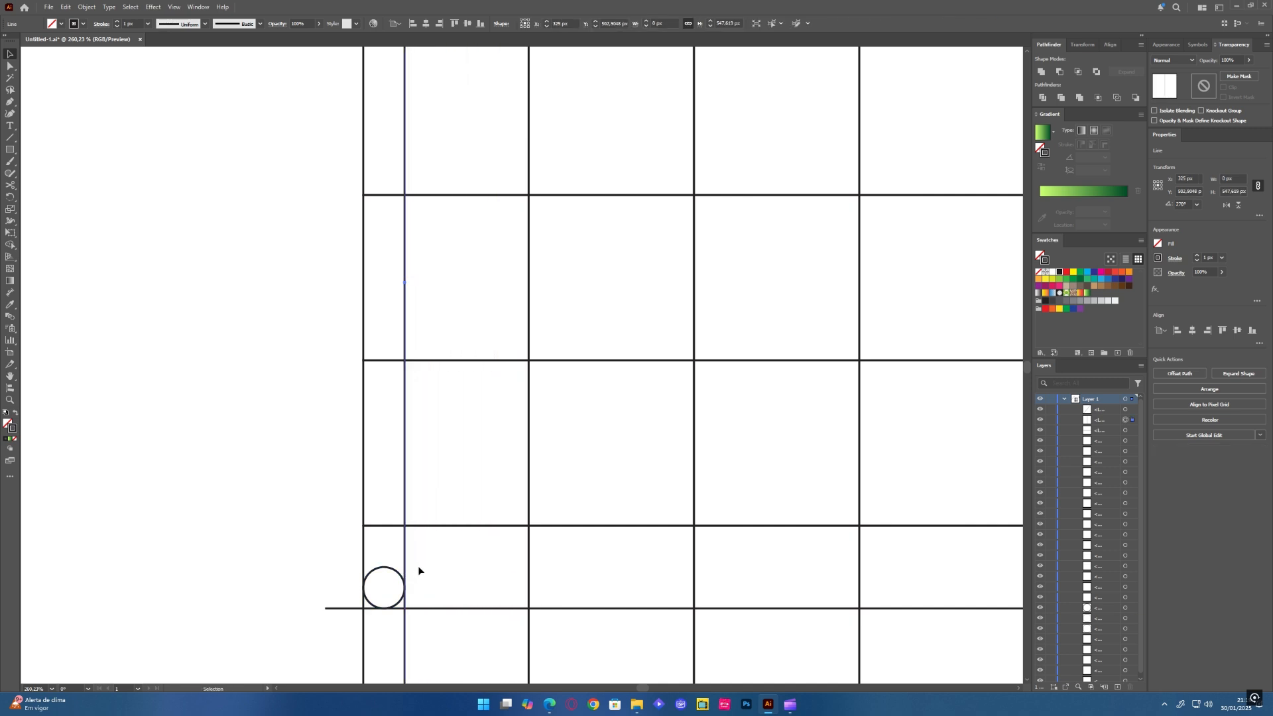
- Place a copy of the 100 px circle tangent to the vertical and horizontal lines, and a copy of the 25 px circle left of the grid
scroll(451, 490, "down", 4)
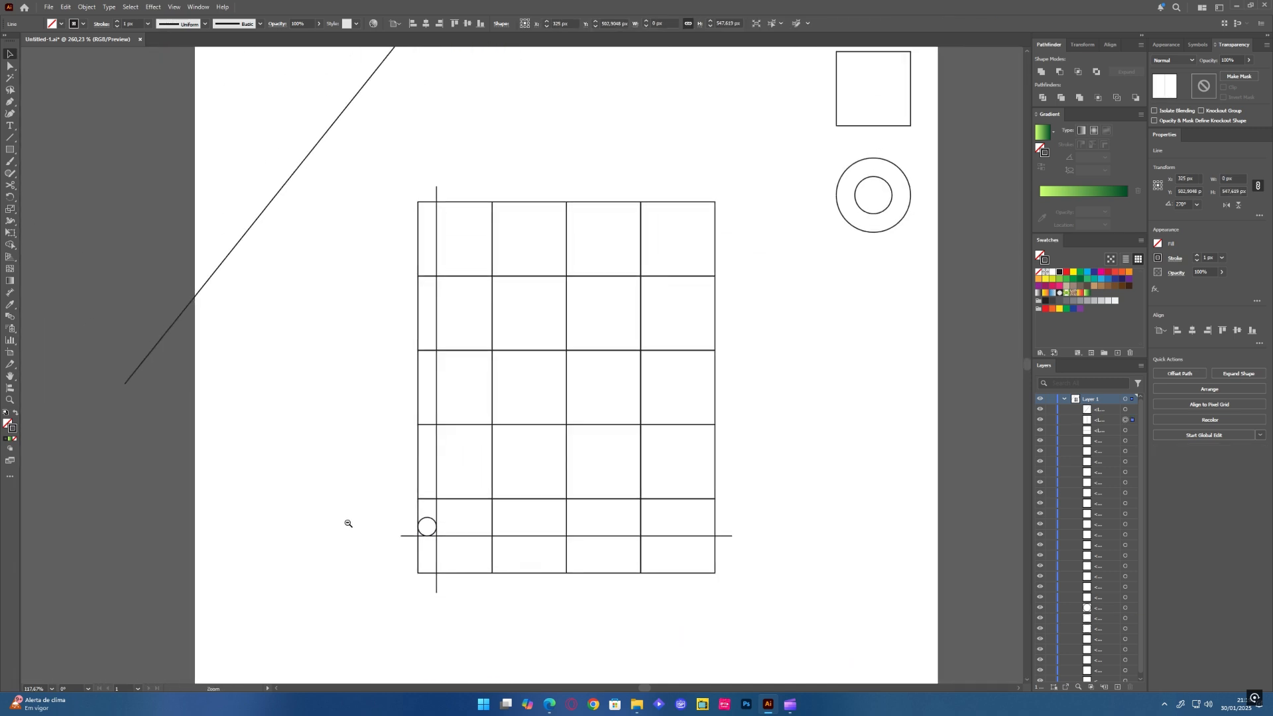
left_click(858, 231)
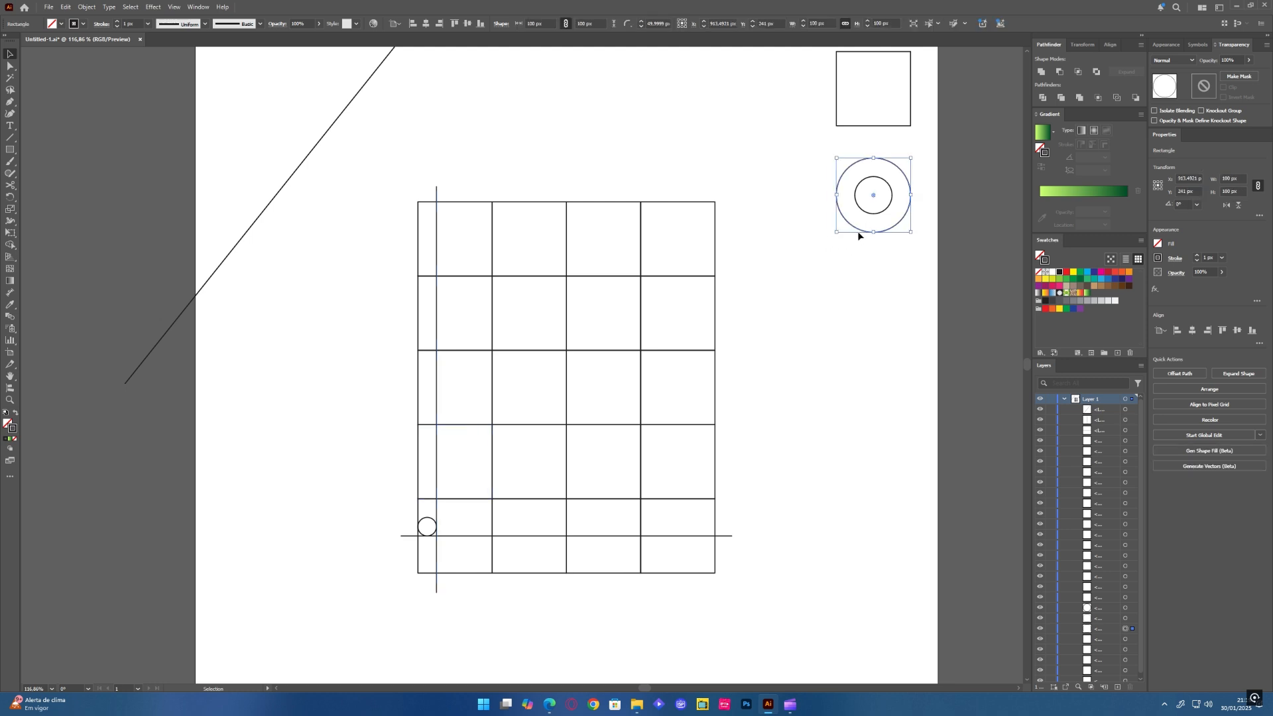
left_click_drag(865, 230, 384, 474)
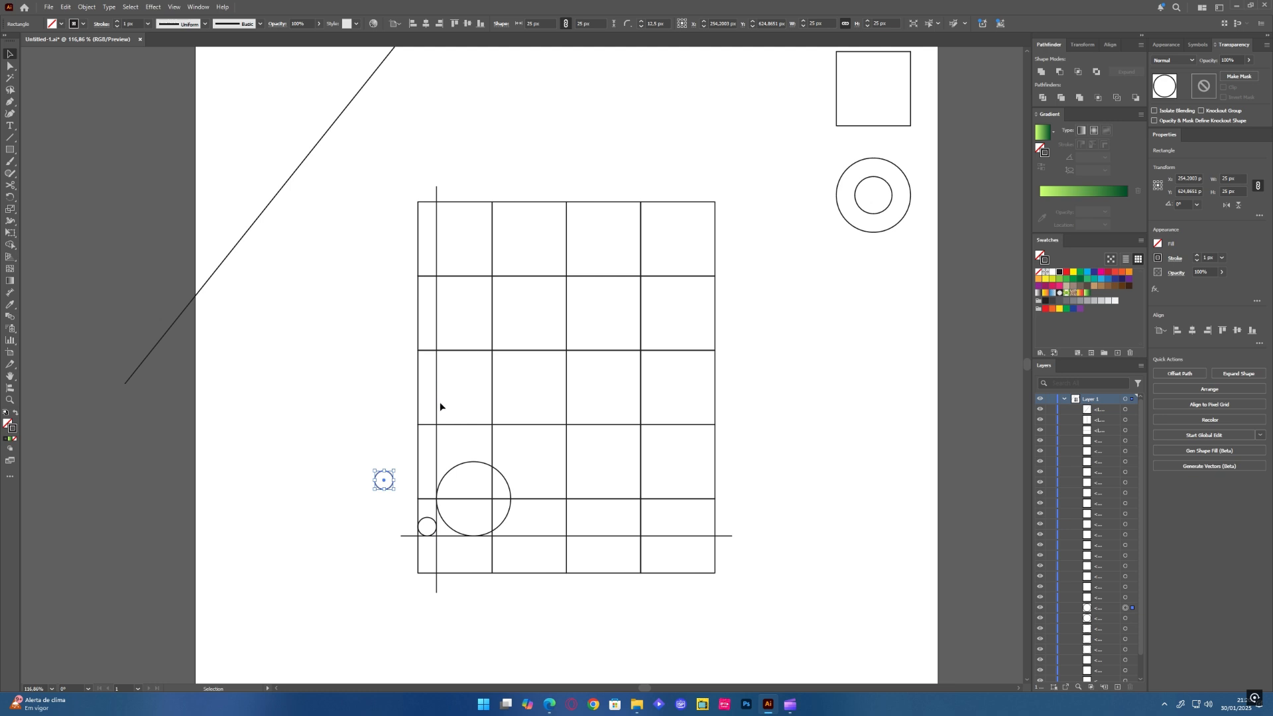
- Move the vertical line outside the grid to its left and clear the selection
left_click_drag(436, 406, 357, 408)
left_click(391, 388)
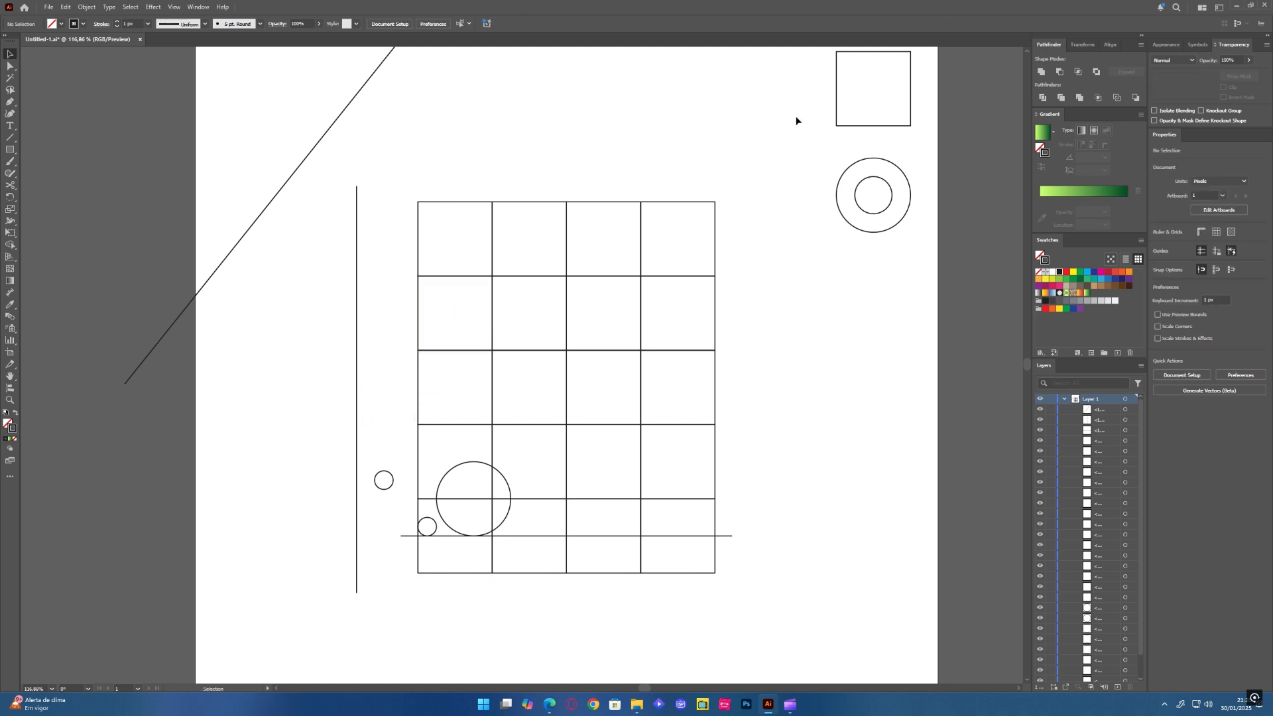
- Place a copy of the 100 px square above the grid's upper left and rotate it to about 321.34°, parallel to the loose diagonal
left_click_drag(835, 122, 363, 145)
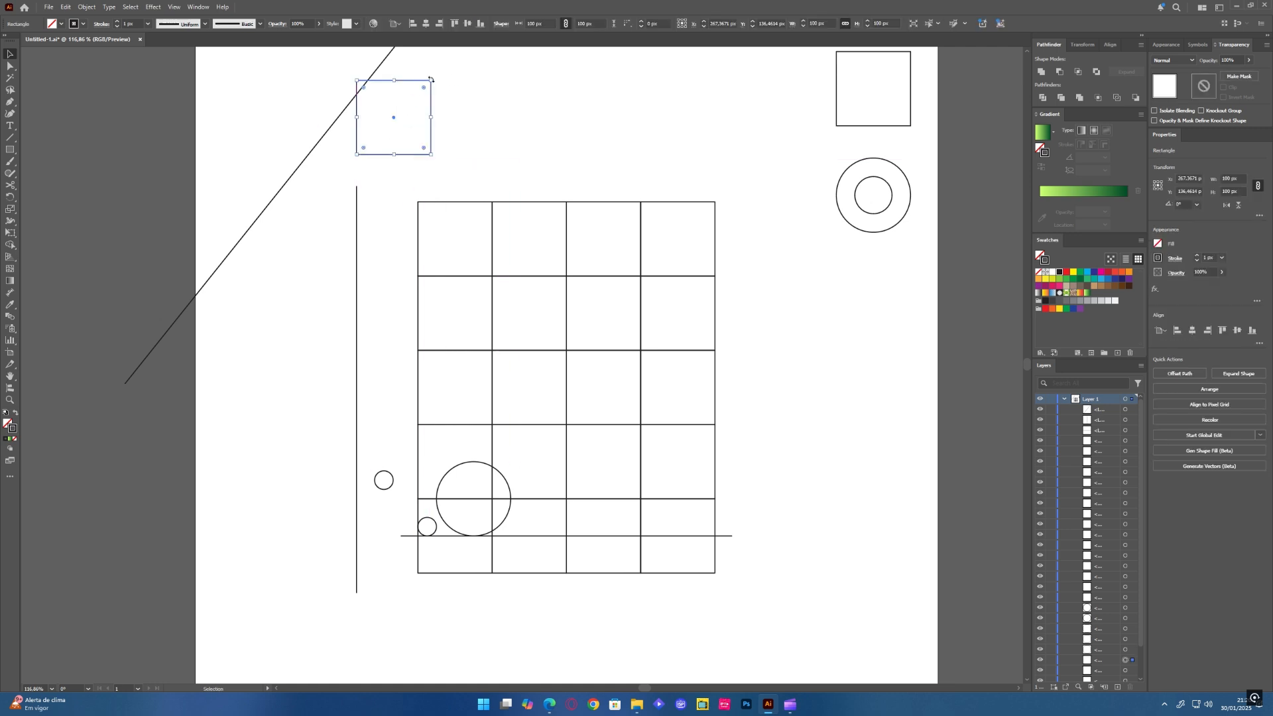
left_click_drag(432, 79, 446, 111)
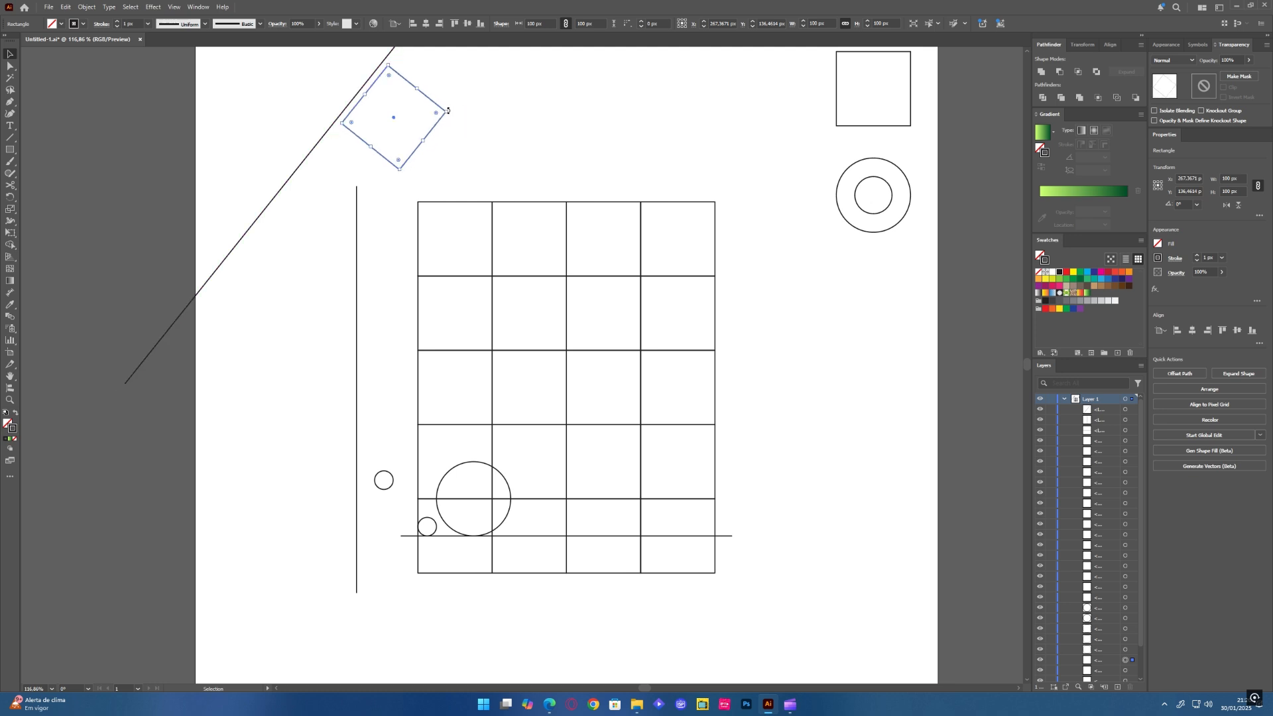
left_click(447, 283)
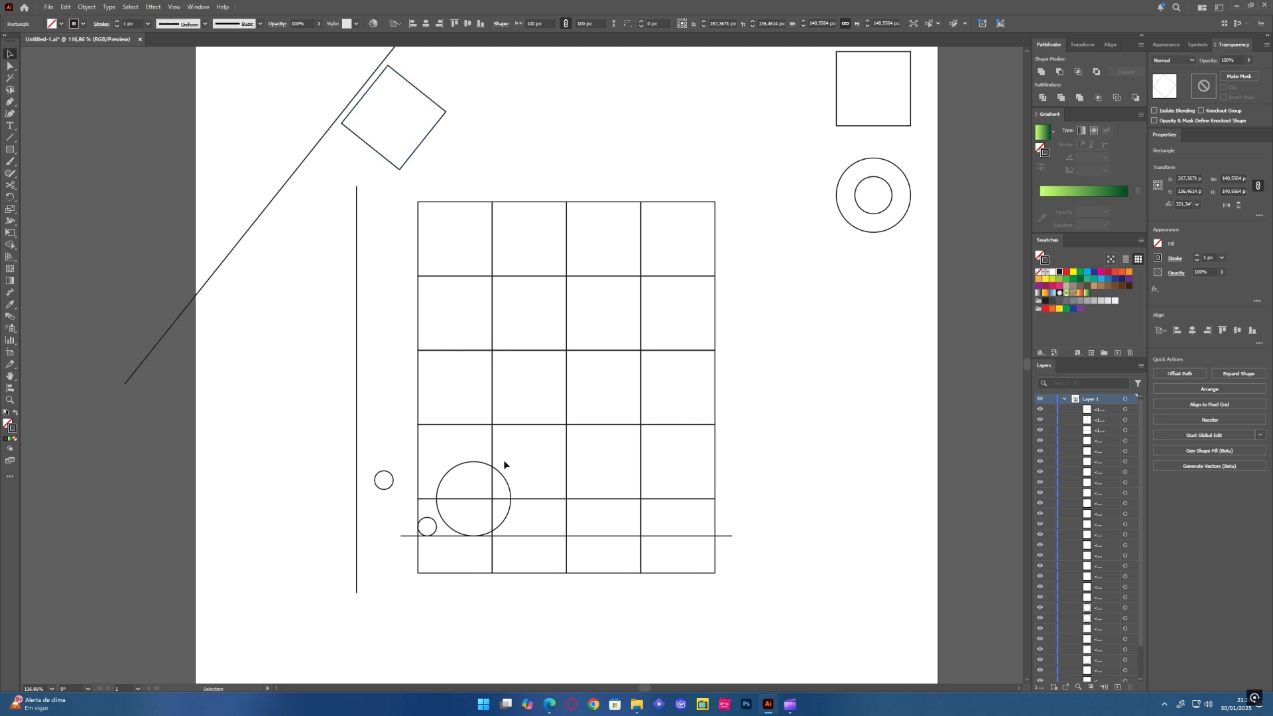
- Center the rotated square horizontally and vertically on the 100 px circle inside the grid
left_click(442, 116)
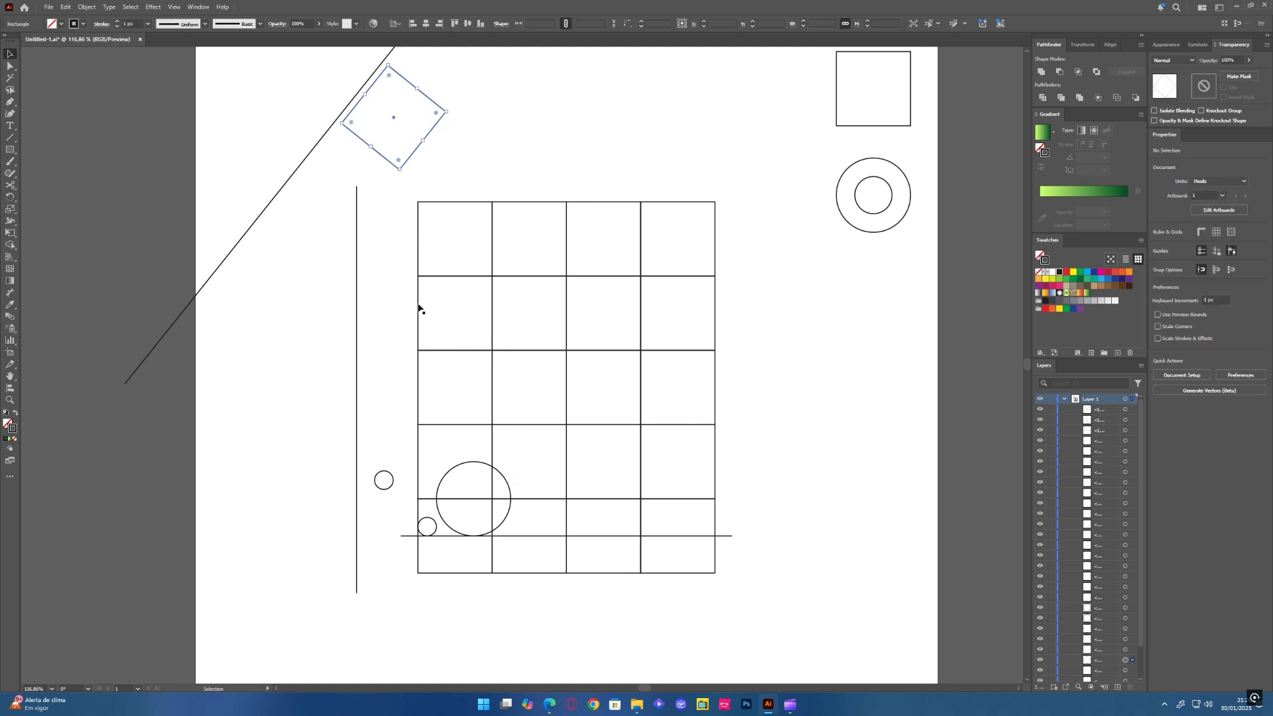
left_click(508, 487, "shift")
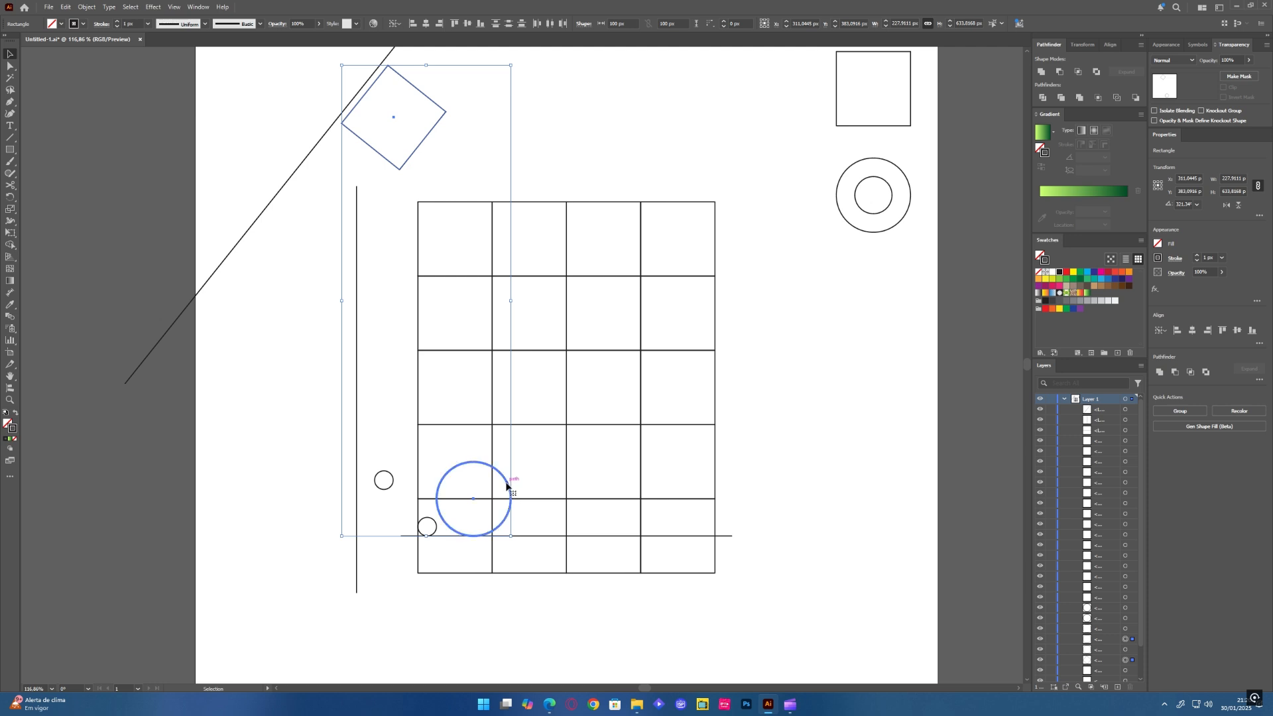
left_click(1192, 330)
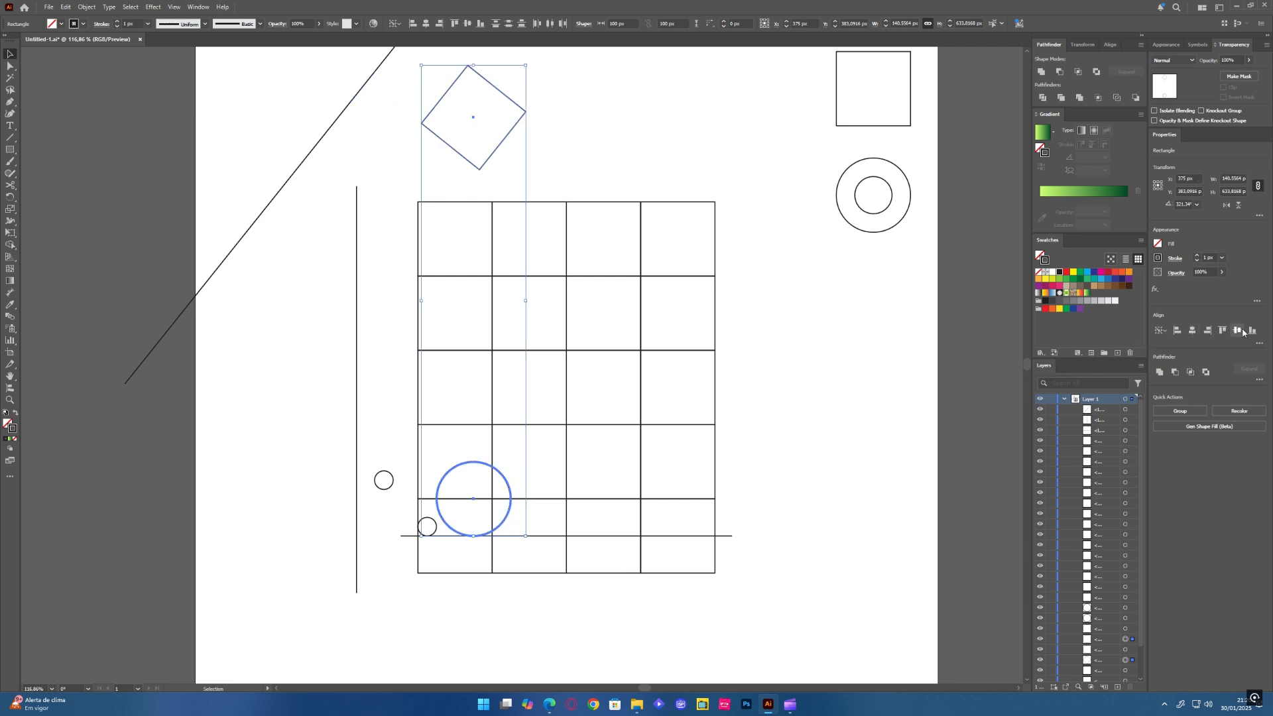
left_click(1236, 331)
left_click(403, 447)
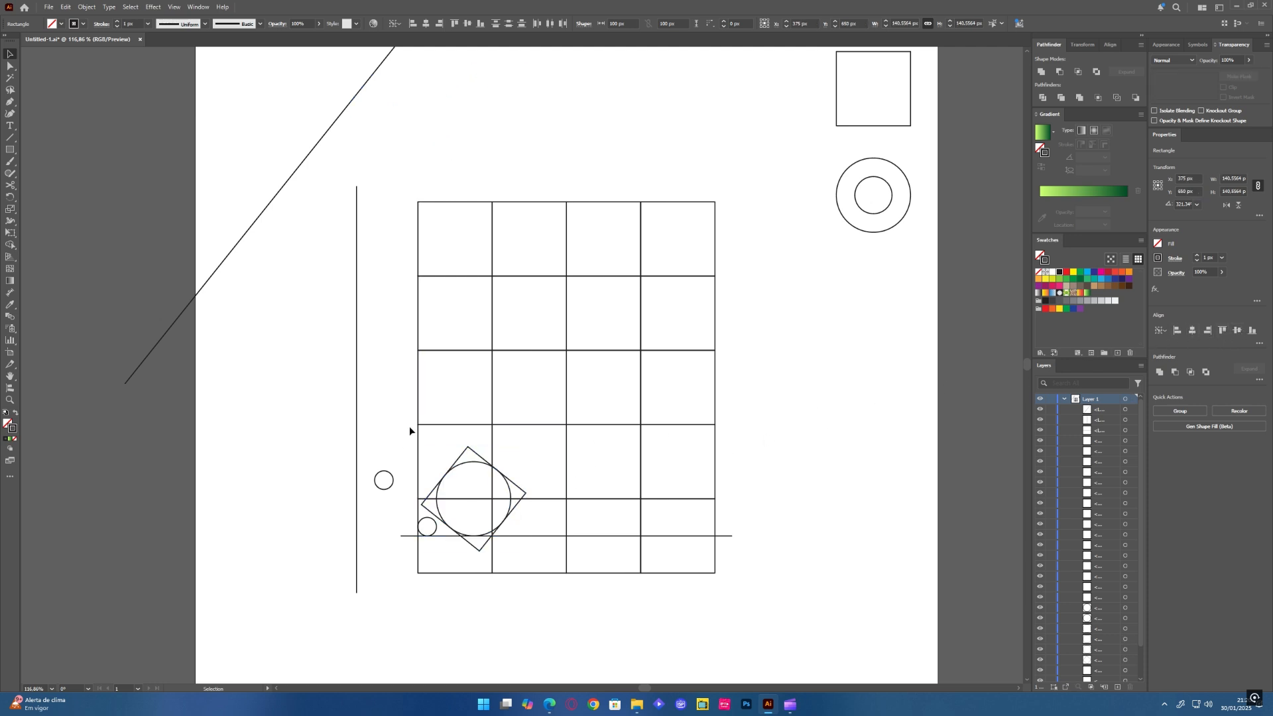
- Stretch the rotated square along the diagonal direction into a bar about 713 px long that extends past the grid at both ends
left_click(467, 450)
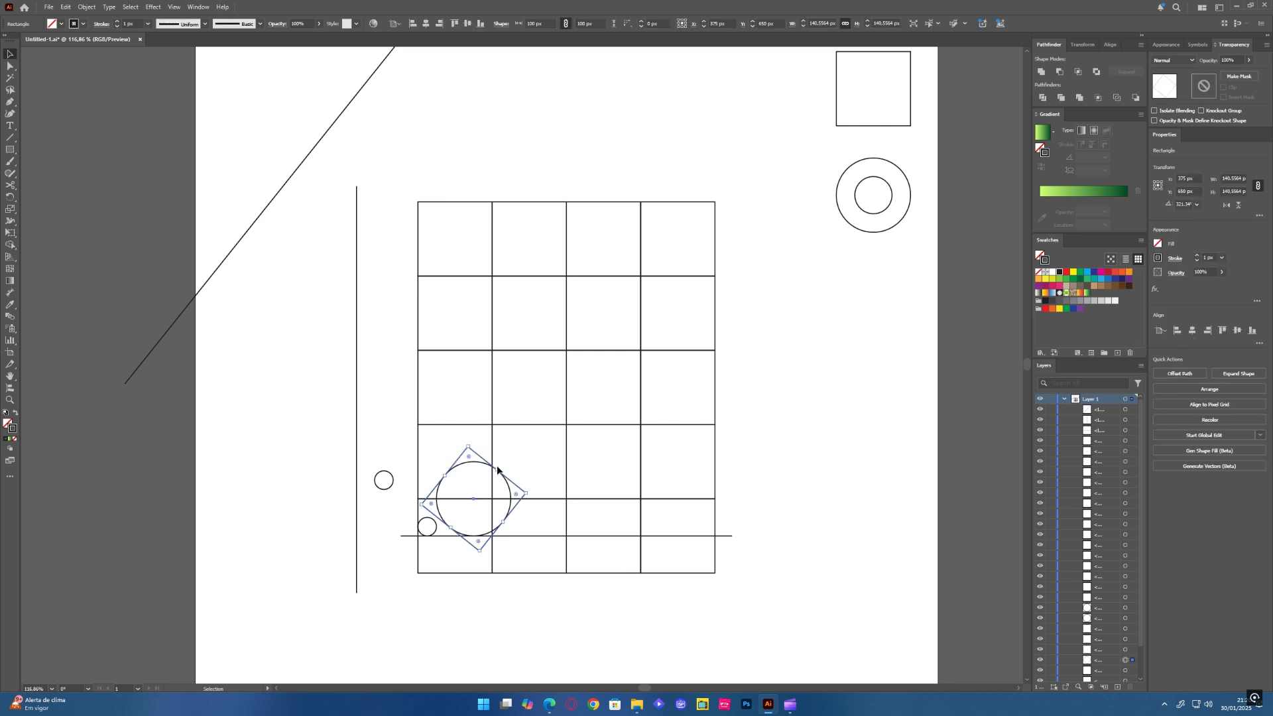
left_click_drag(497, 470, 736, 184)
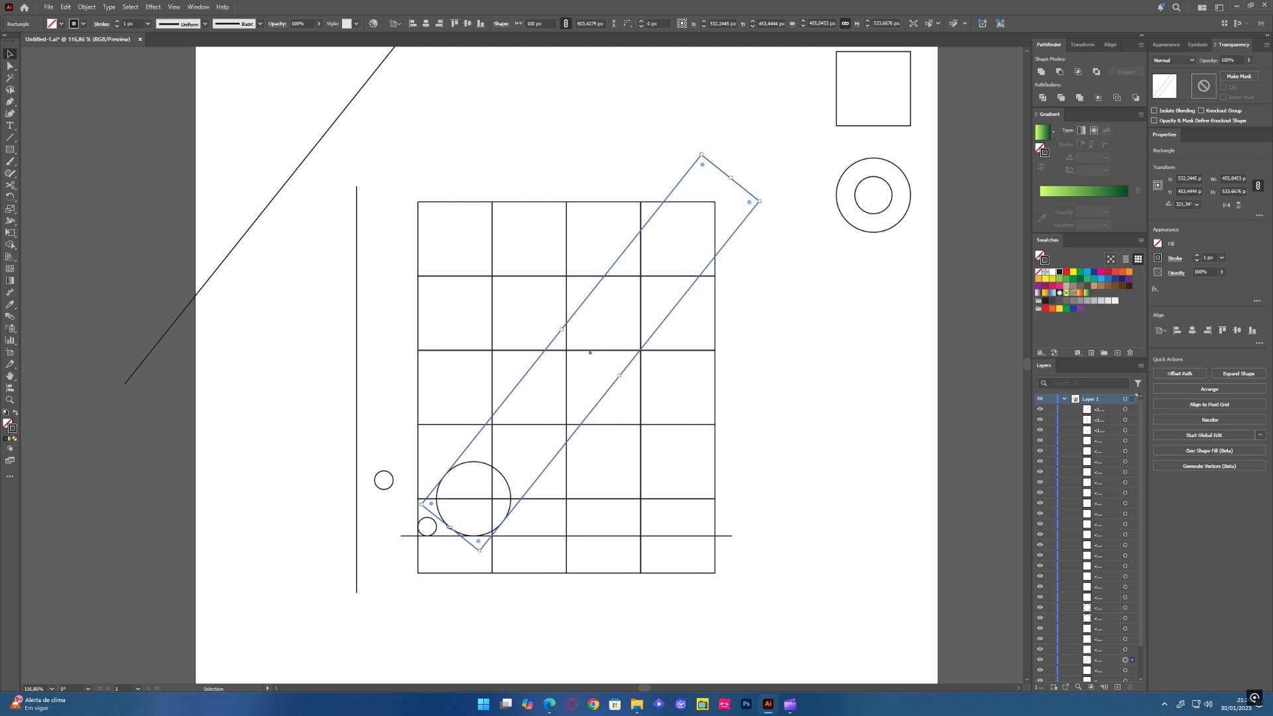
left_click_drag(450, 527, 429, 552)
key("ctrl+z")
left_click_drag(451, 529, 418, 600)
- Reflect the diagonal bar across the vertical axis as a copy so the two bars cross
right_click(728, 216)
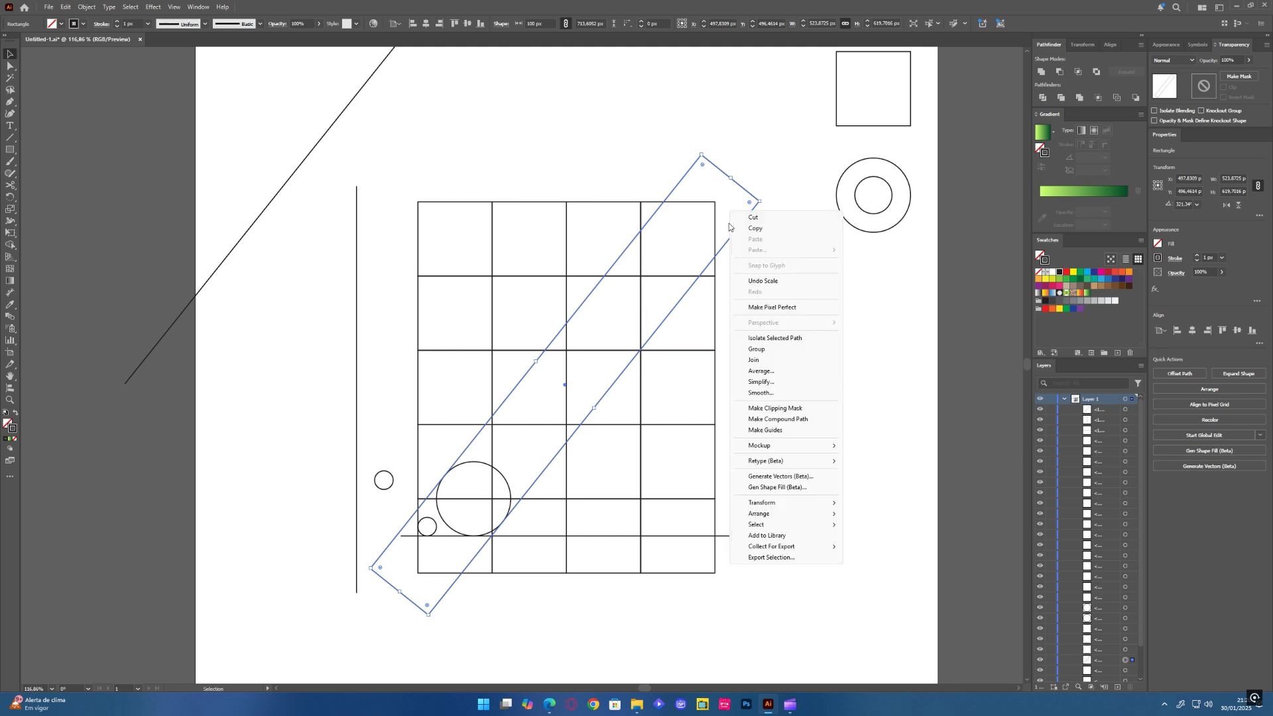
mouse_move(814, 505)
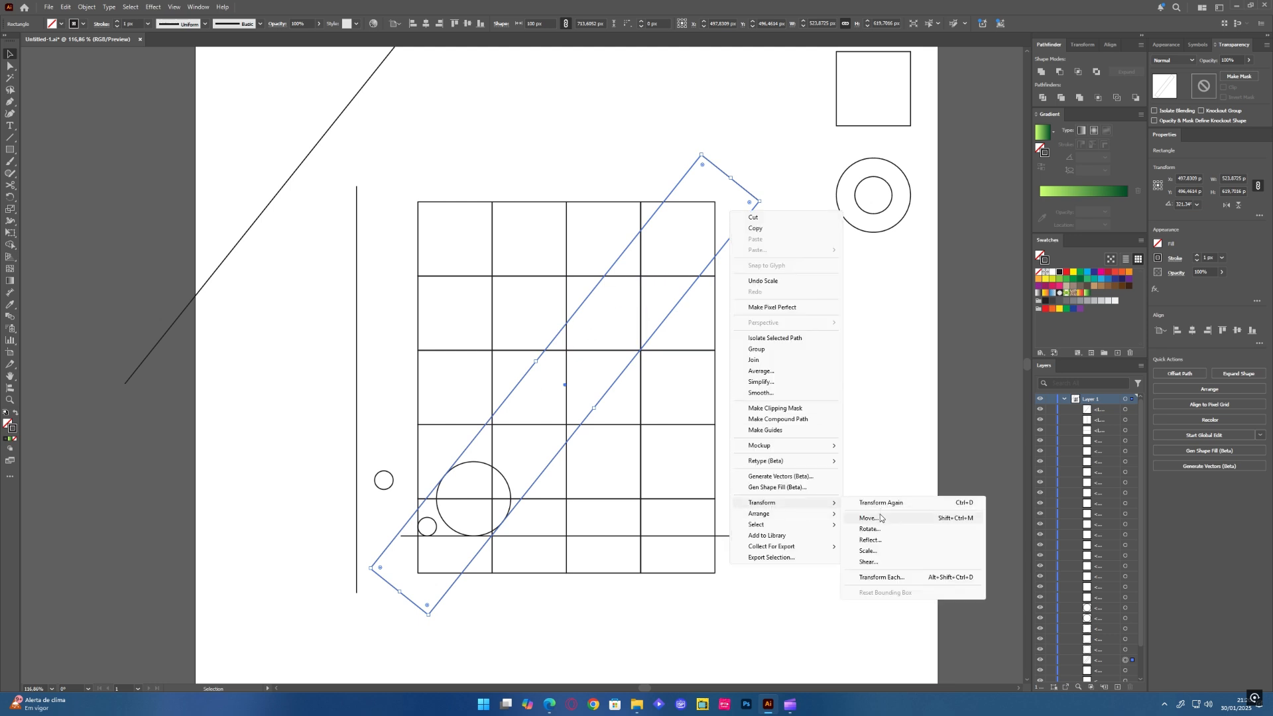
left_click(871, 541)
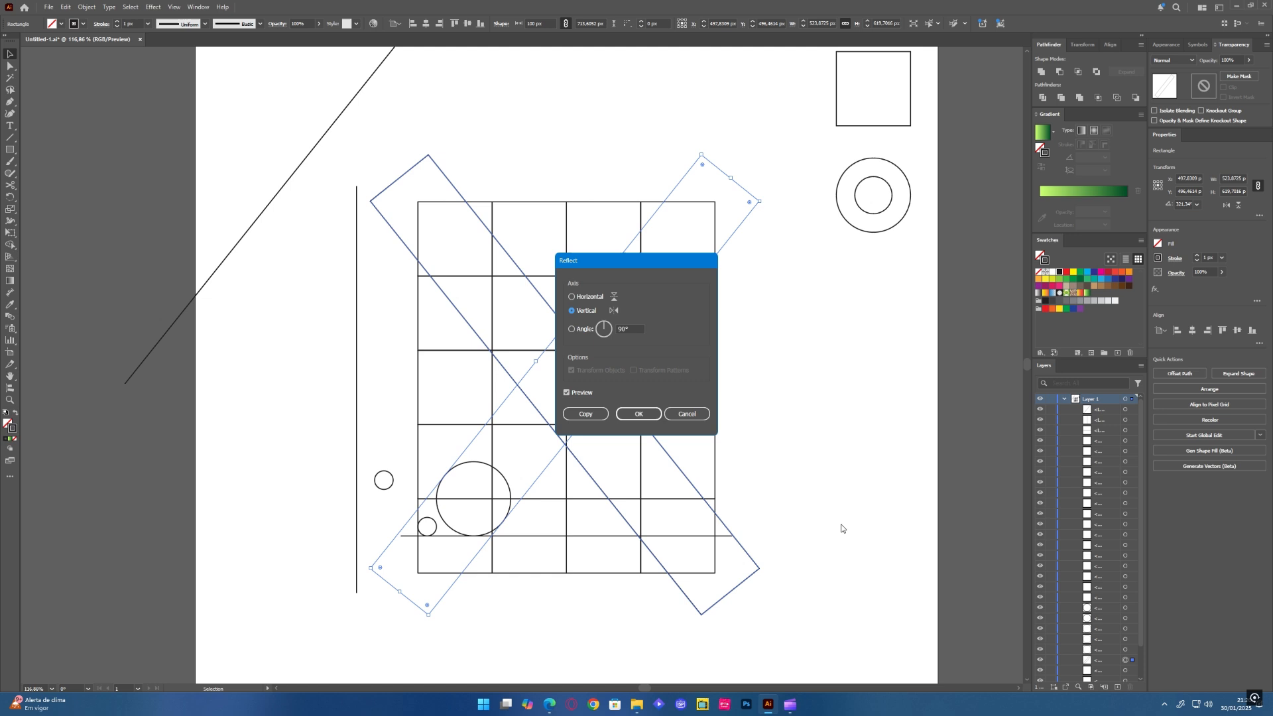
left_click(586, 414)
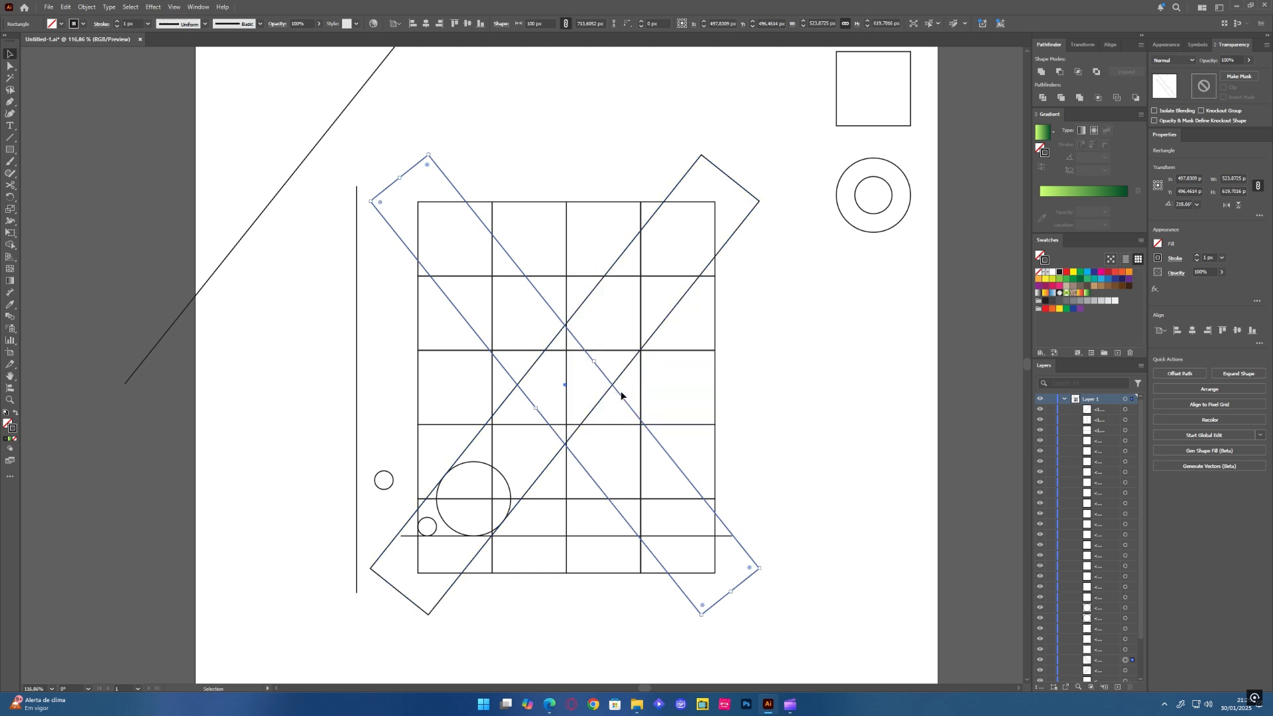
- Shift the mirrored bar left so its lower edge crosses the horizontal guide line at the grid's middle vertical line
key("z")
left_click_drag(588, 563, 932, 417)
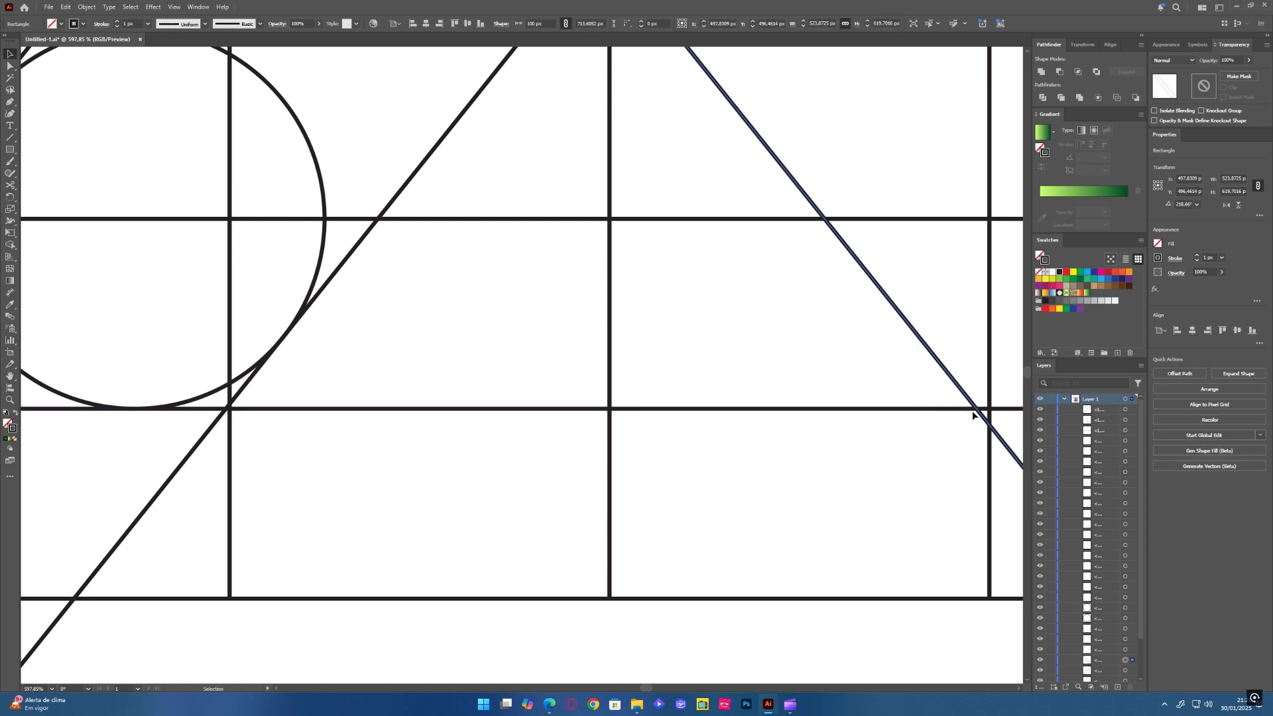
left_click_drag(978, 414, 609, 409)
key("ctrl+space")
left_click_drag(685, 345, 543, 404)
left_click_drag(721, 344, 585, 451)
left_click_drag(616, 356, 659, 382)
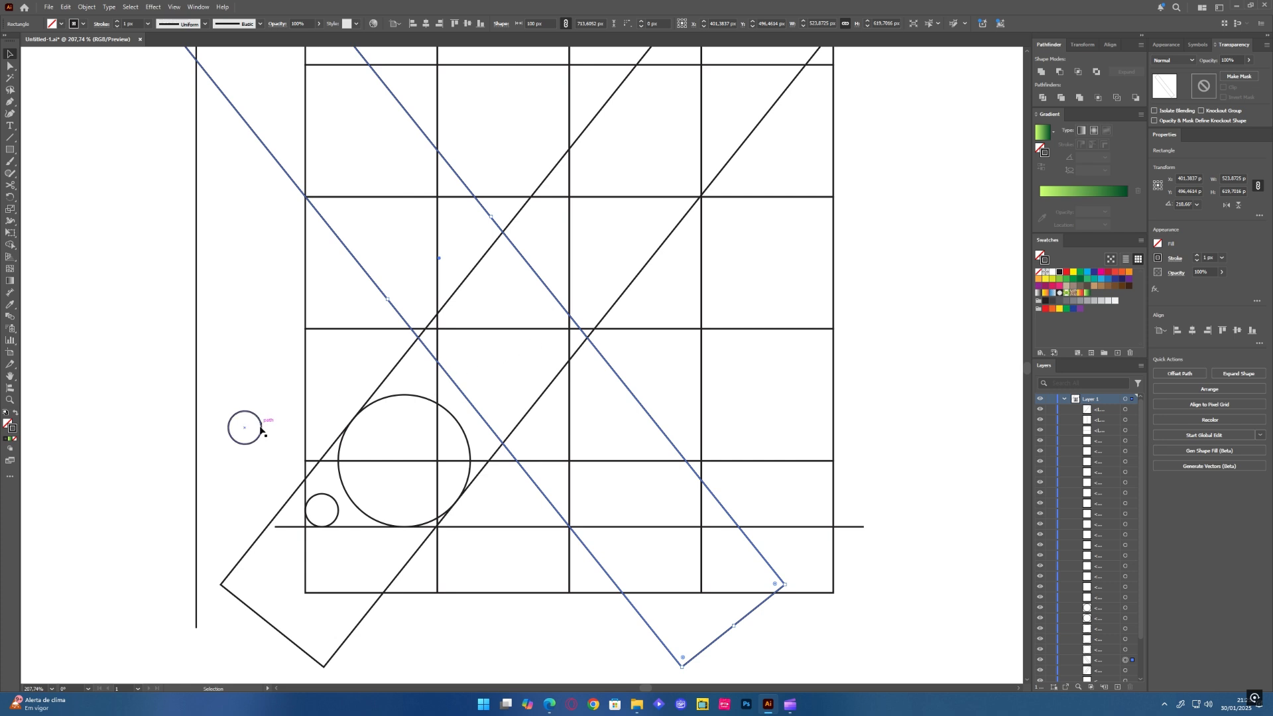
- Move the spare 25 px circle from outside the grid to its left edge, just above the rising bar
left_click_drag(252, 444, 325, 447)
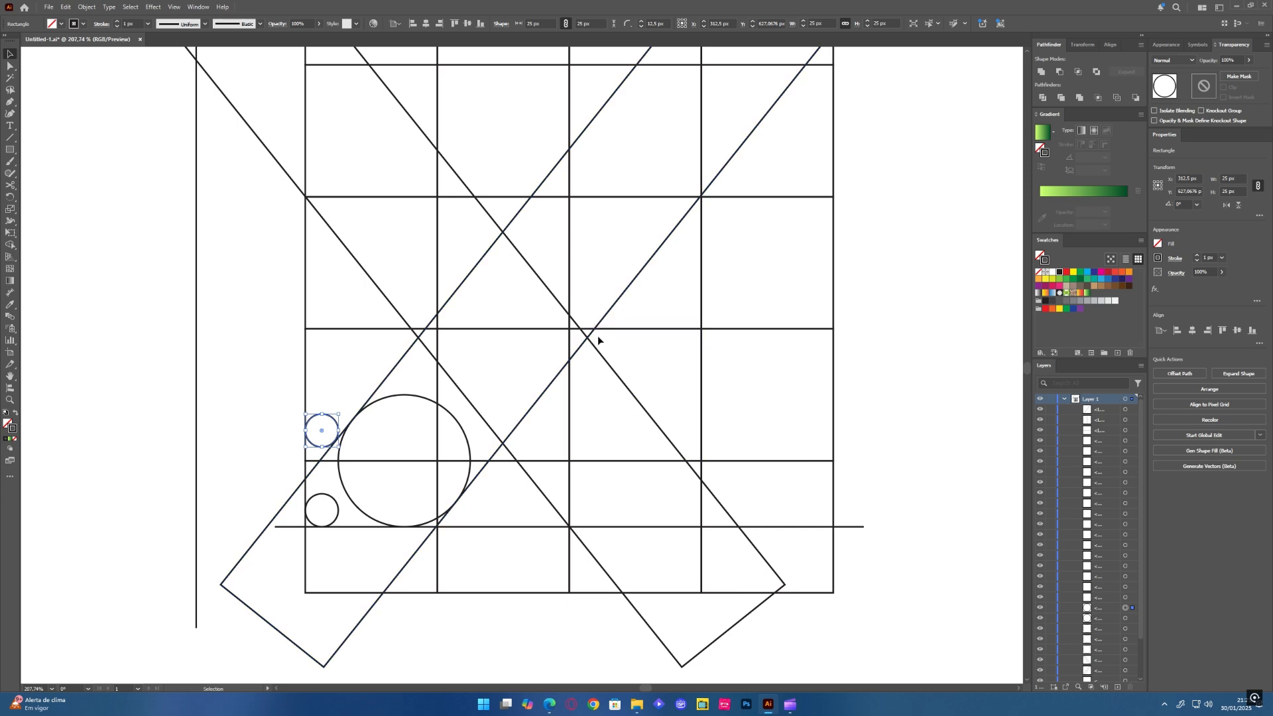
- Create a 25 px circle centered where the mirrored bar's upper edge crosses the rising bar's lower edge
left_click_drag(581, 330, 506, 398)
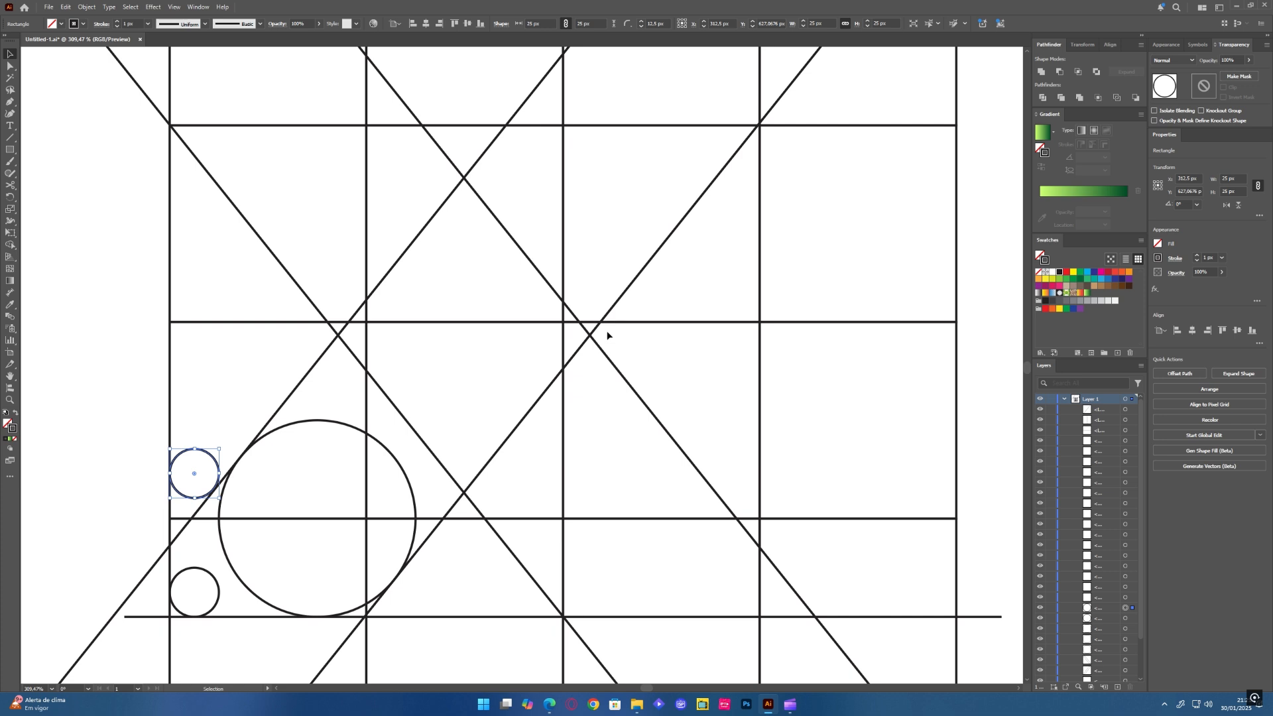
left_click_drag(601, 328, 702, 303)
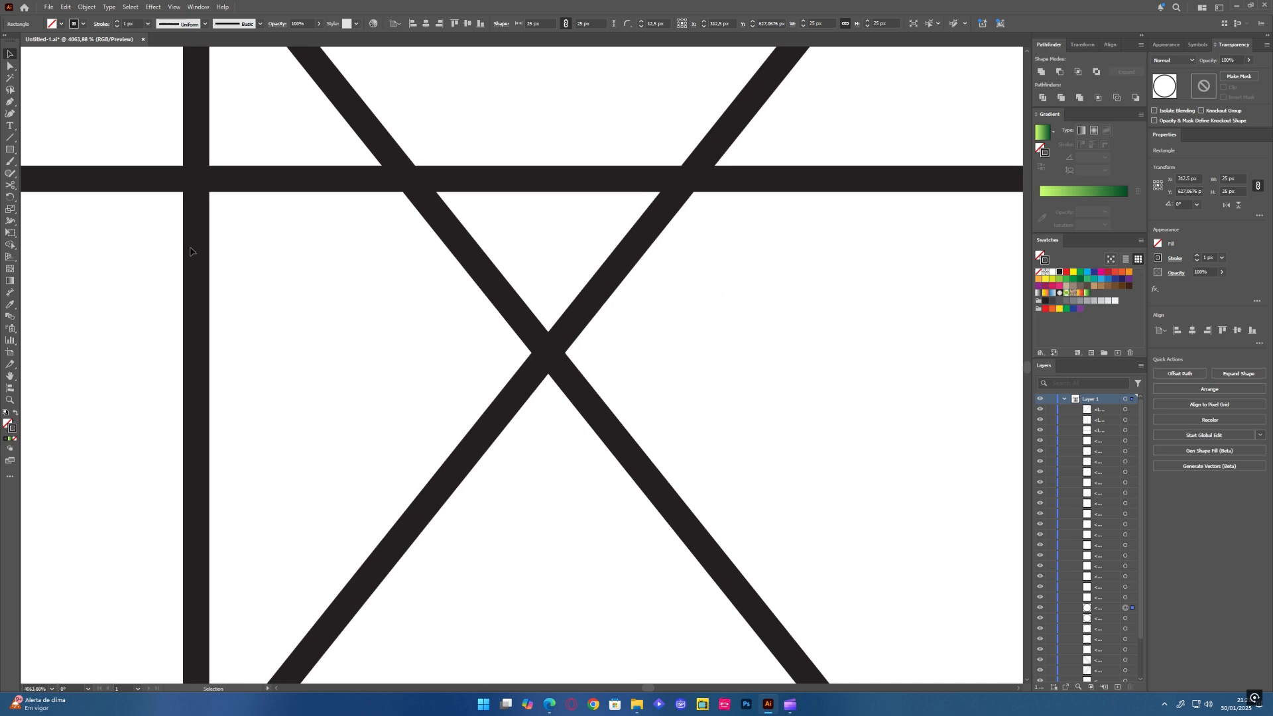
left_click(10, 153)
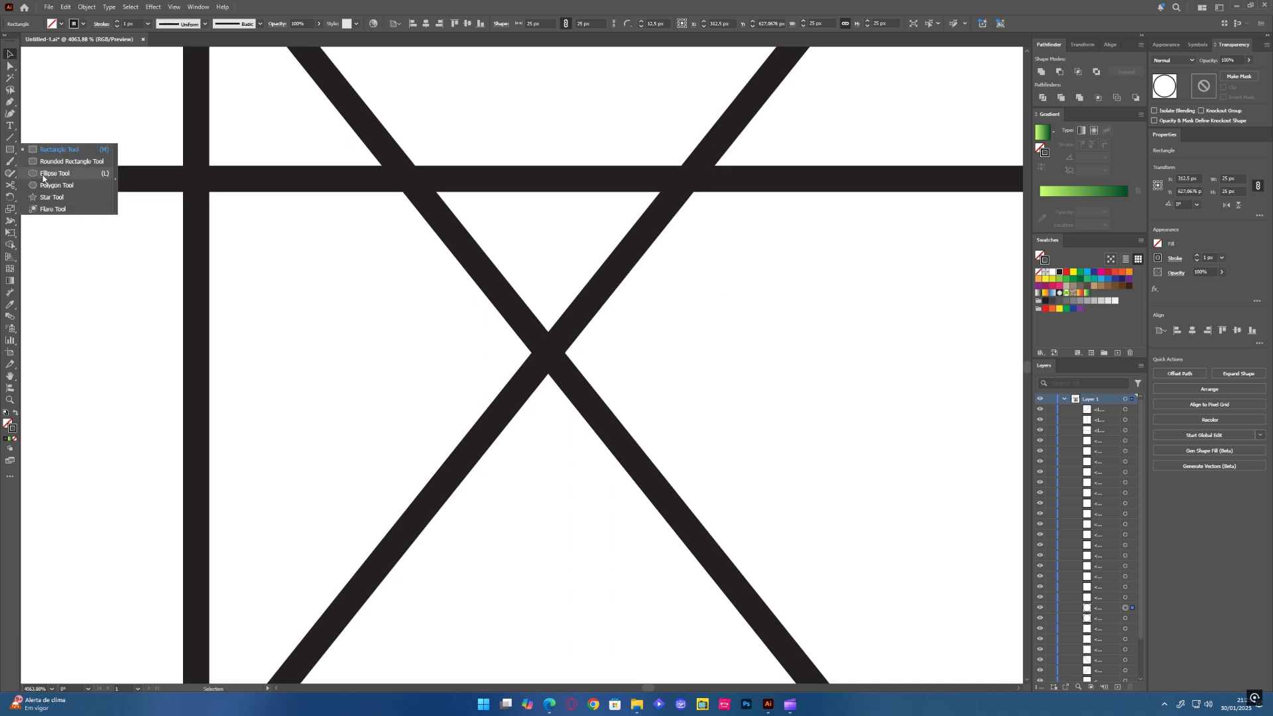
left_click(51, 174)
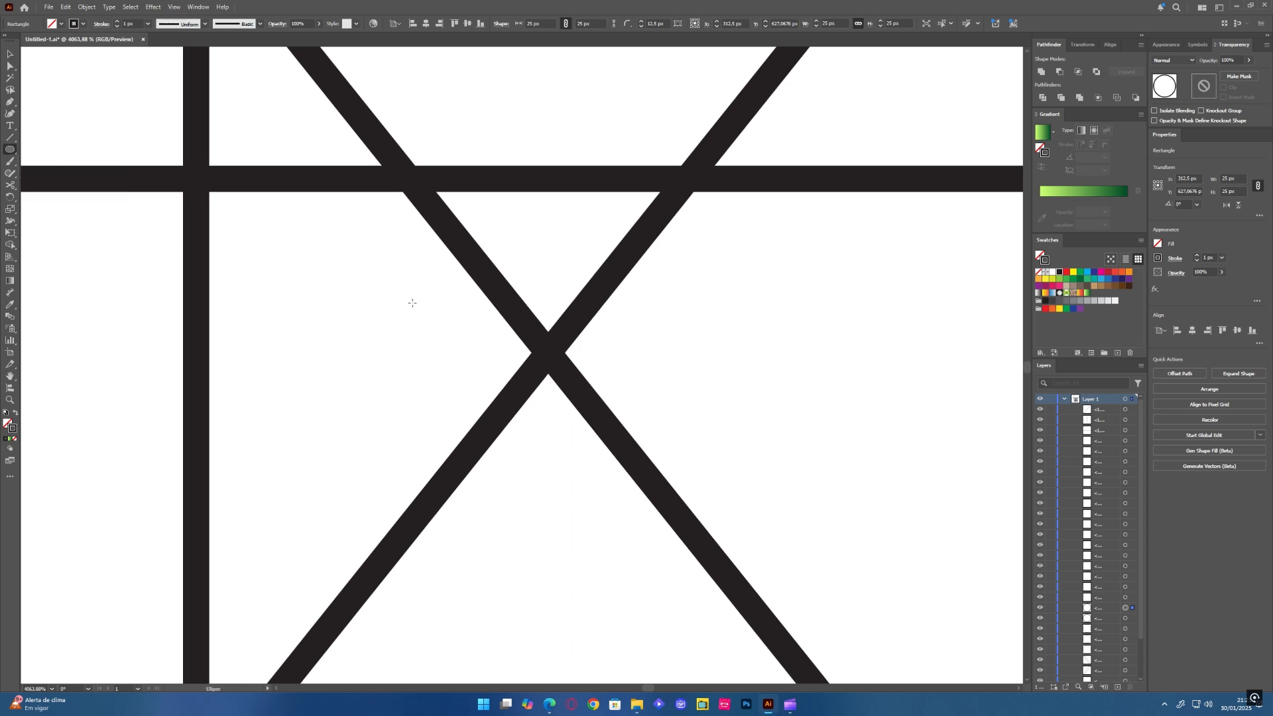
left_click(547, 352)
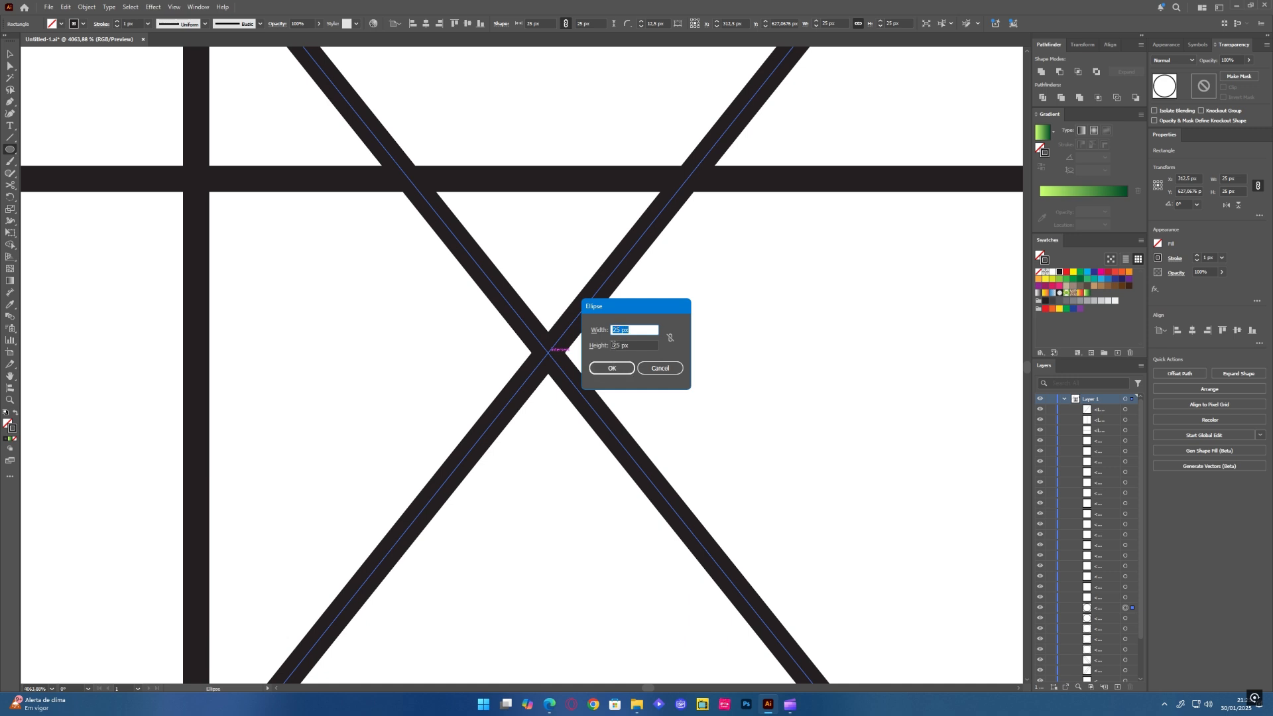
left_click(611, 369)
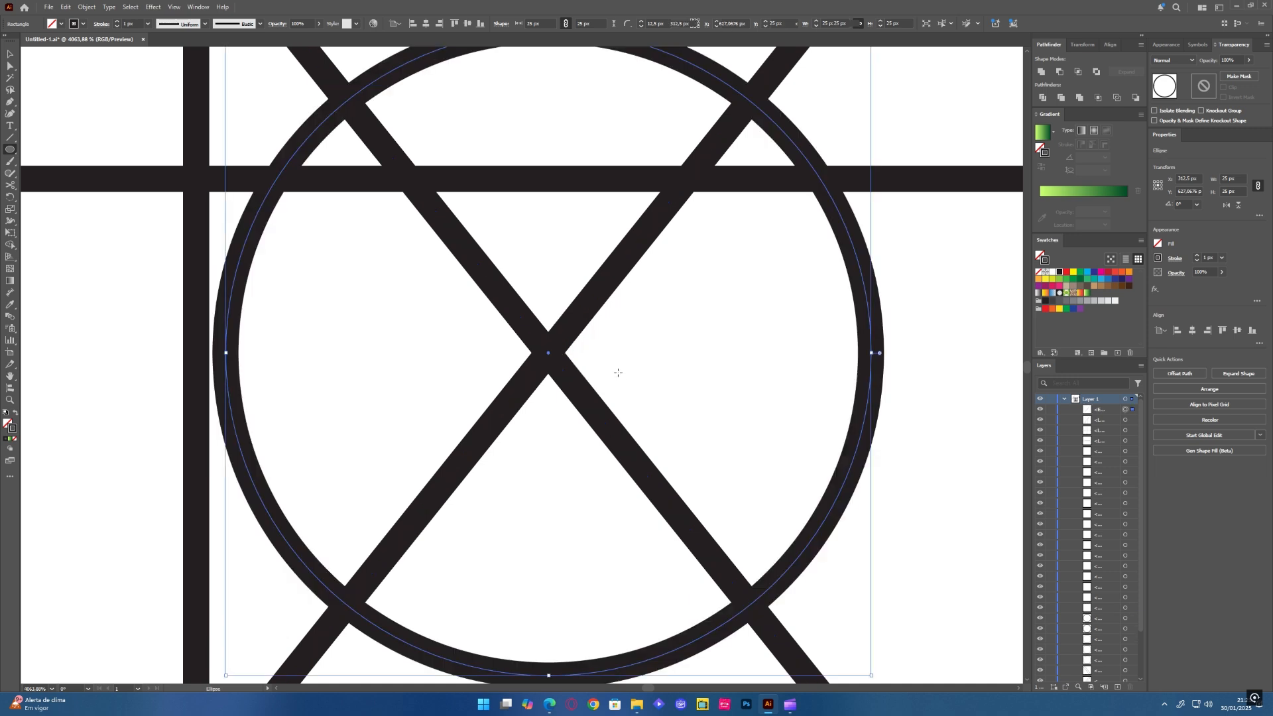
- Move the new 25 px circle straight down below the crossing, close to touching both bar edges
left_click_drag(640, 342, 580, 365)
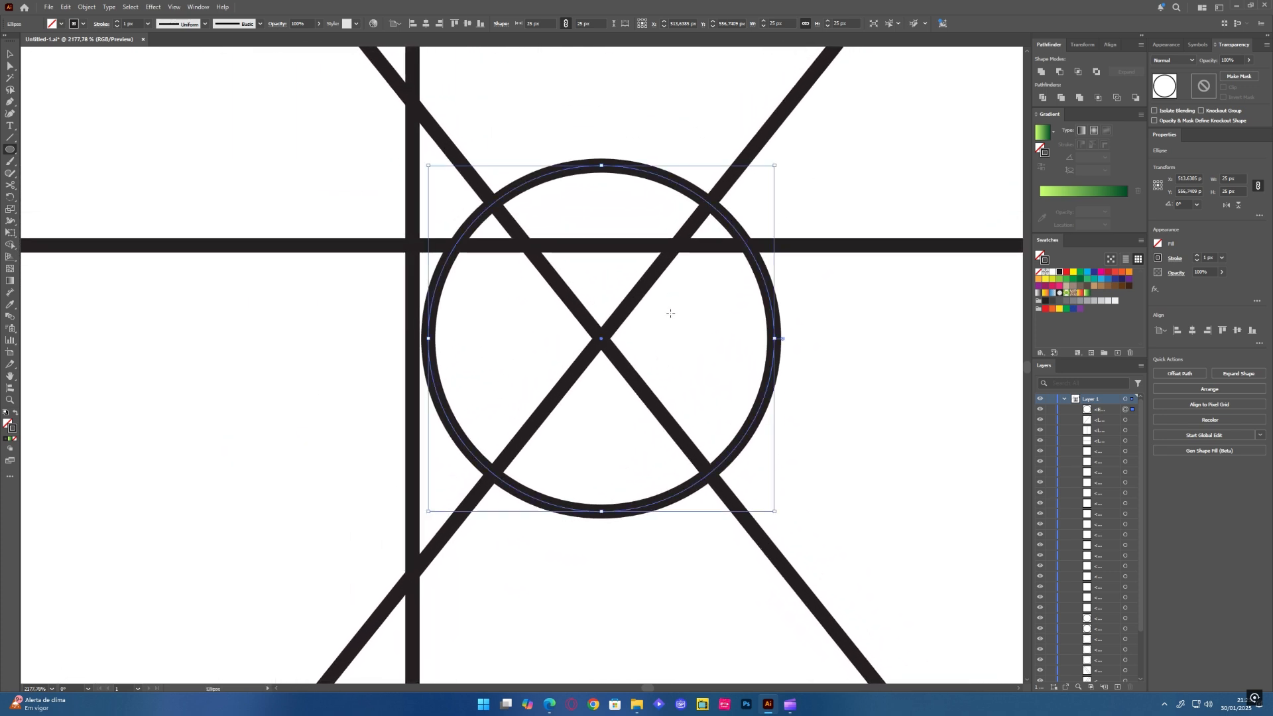
left_click(8, 57)
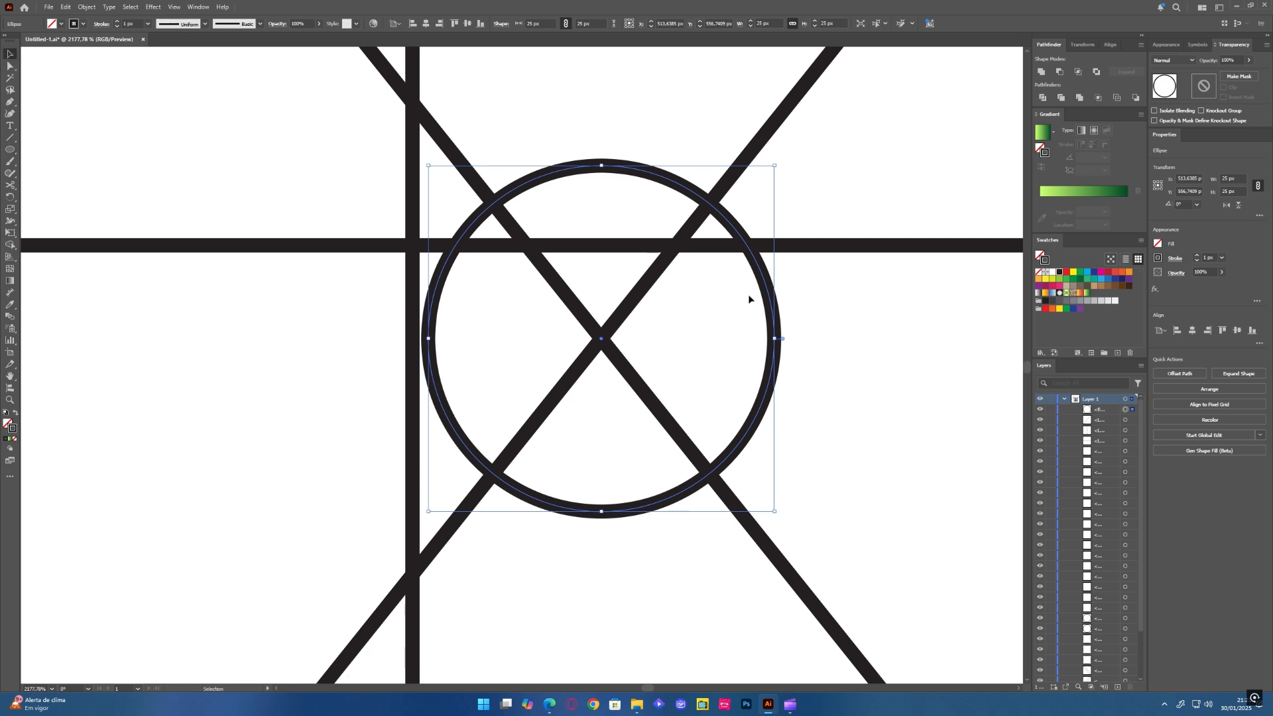
left_click(756, 259)
left_click(755, 309)
left_click_drag(771, 306, 722, 592)
scroll(750, 500, "up", 5)
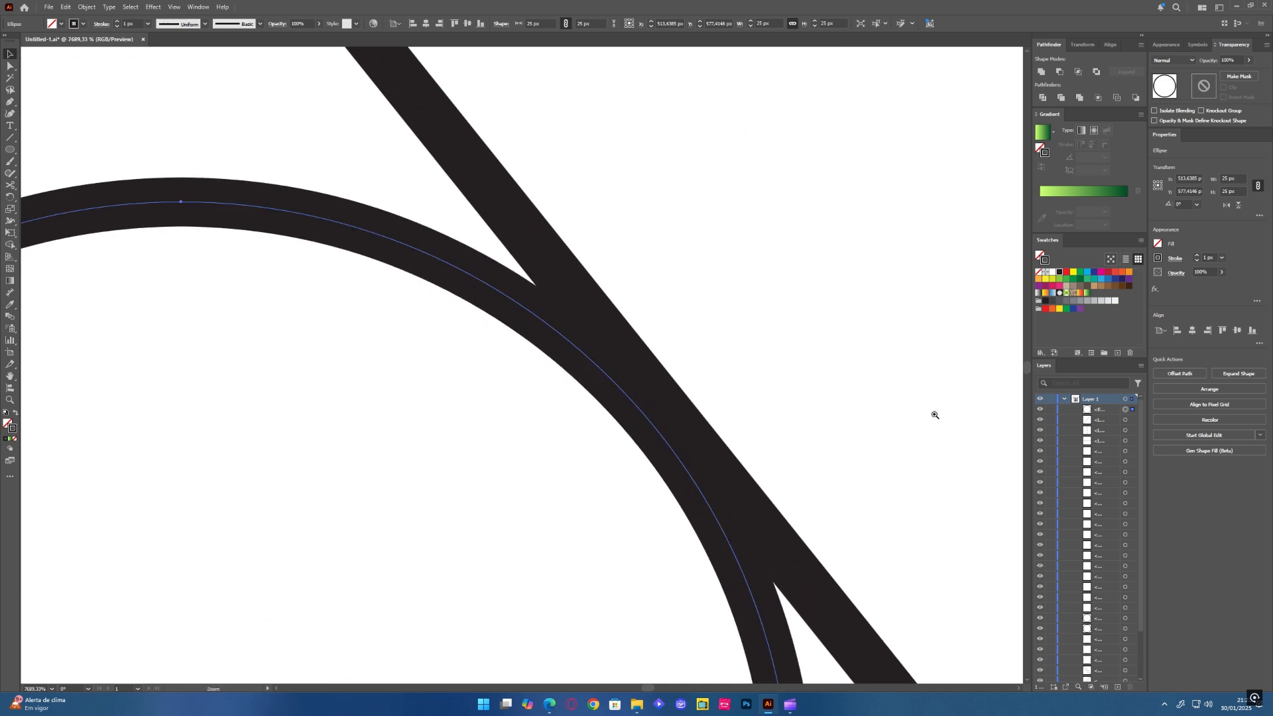
- Show the artwork as outlines and raise the 25 px circle until it is tangent to the bar edges above it
left_click(174, 7)
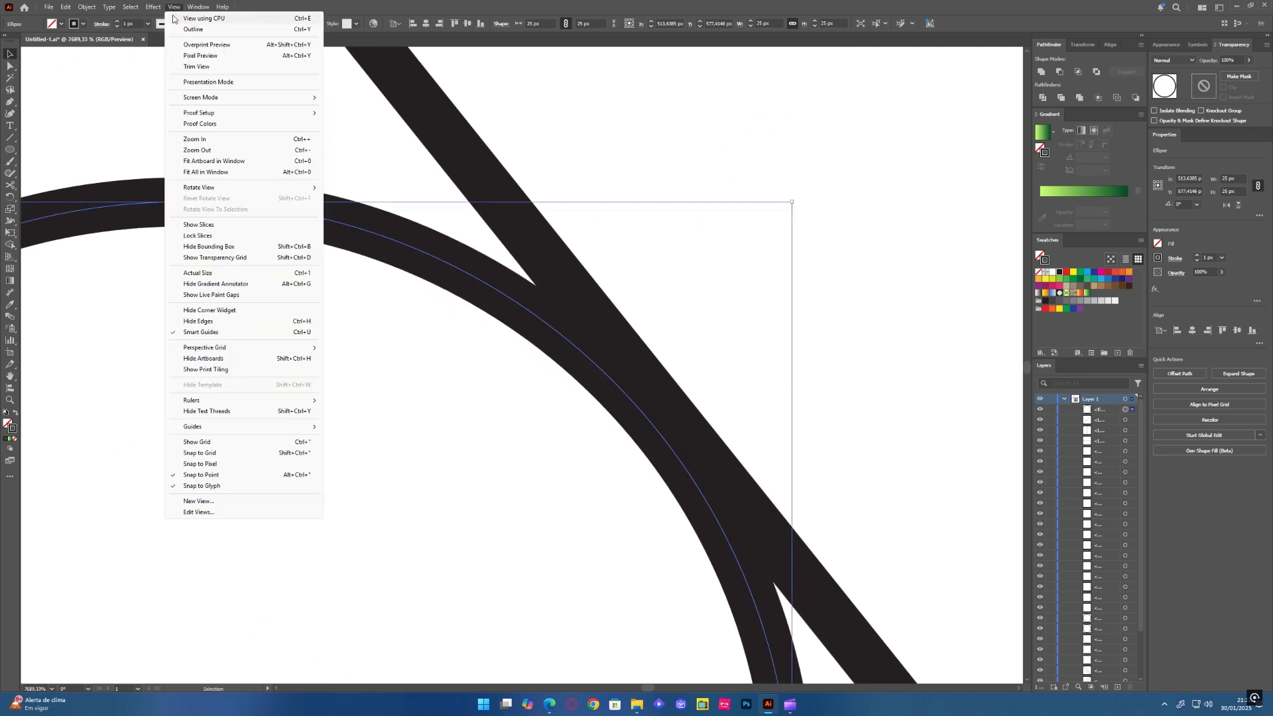
left_click(303, 30)
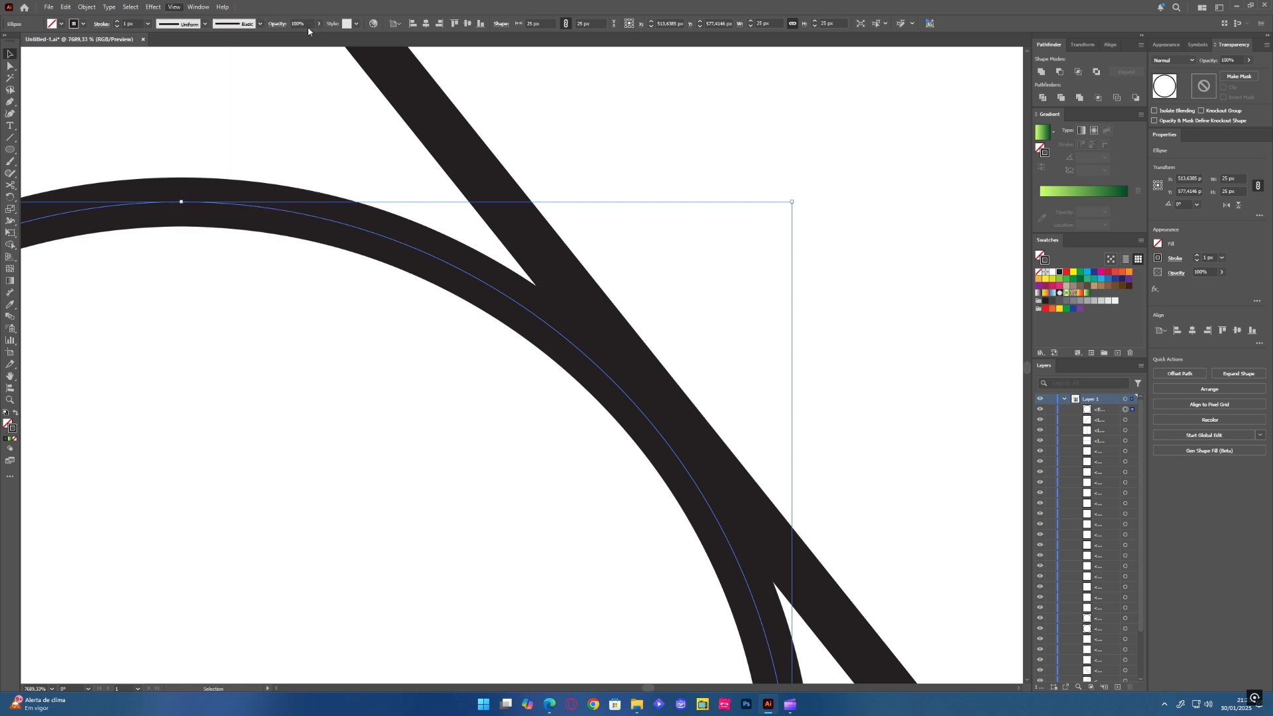
key("ctrl+space")
left_click_drag(701, 446, 887, 372)
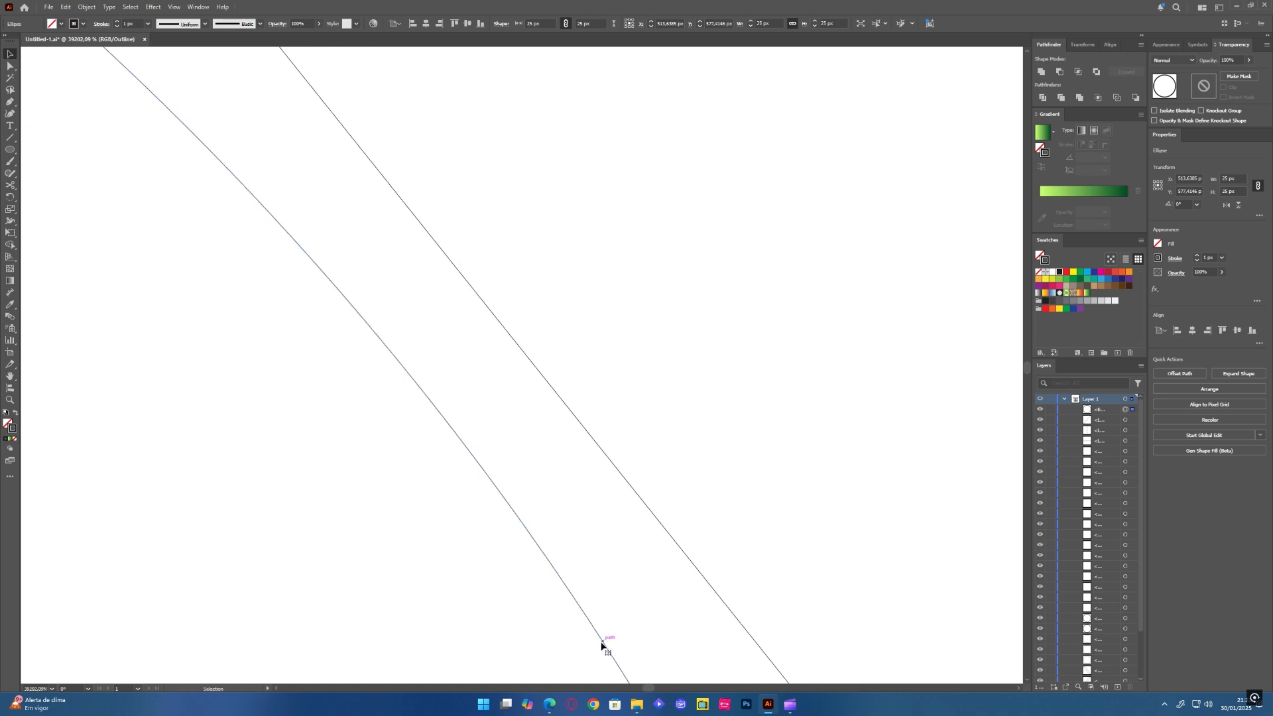
left_click_drag(606, 650, 610, 486)
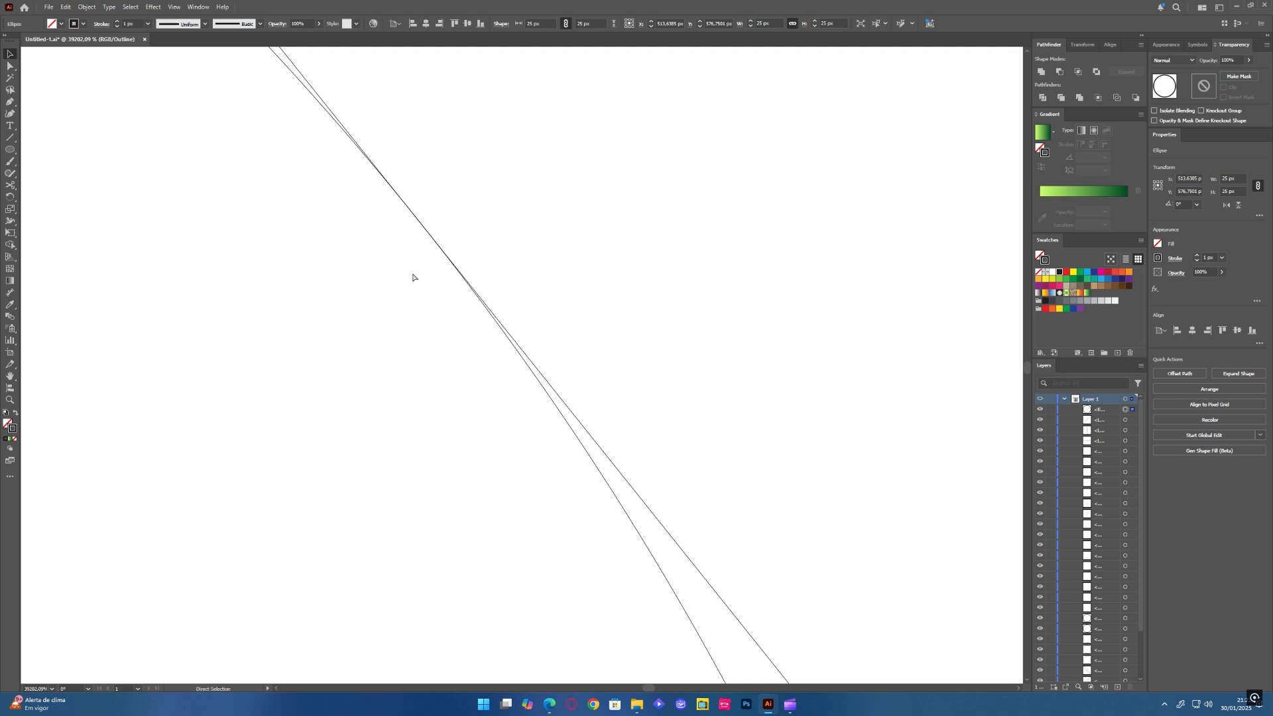
- Lower the upper 25 px circle at the grid's left edge until it is tangent to the rising bar's upper edge
left_click(556, 187, "ctrl")
left_click_drag(647, 190, 276, 378)
left_click_drag(222, 262, 157, 503)
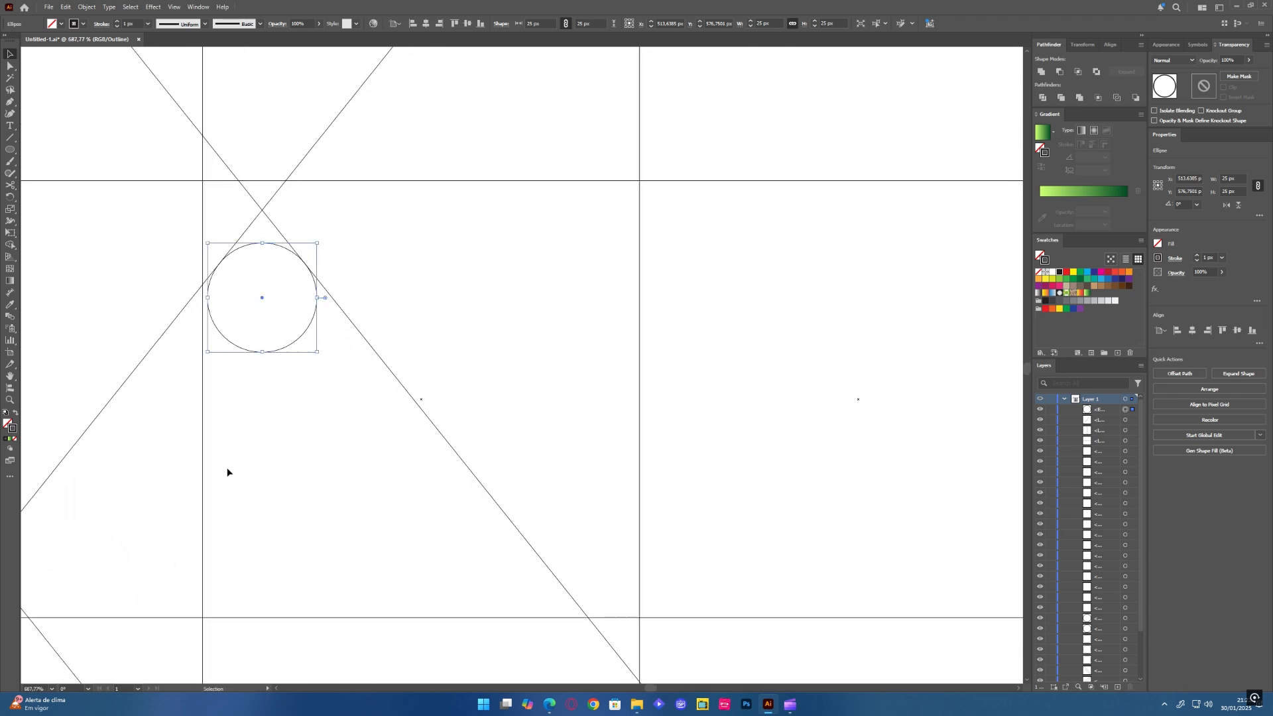
mouse_move(636, 284)
left_mouse_down()
mouse_move(298, 458)
mouse_move(397, 426)
mouse_move(424, 358)
mouse_move(621, 287)
left_mouse_up()
left_click_drag(470, 344, 789, 412)
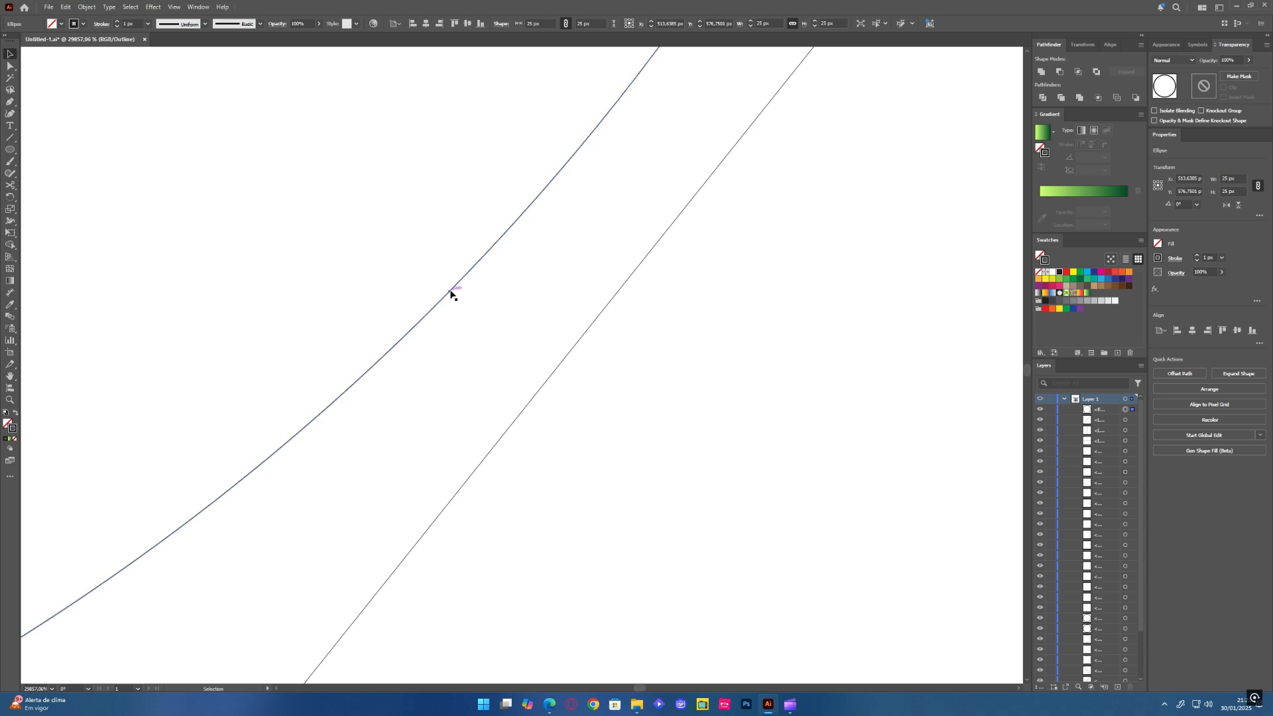
left_click_drag(449, 294, 424, 488)
left_click(590, 327)
left_click_drag(831, 266, 153, 426)
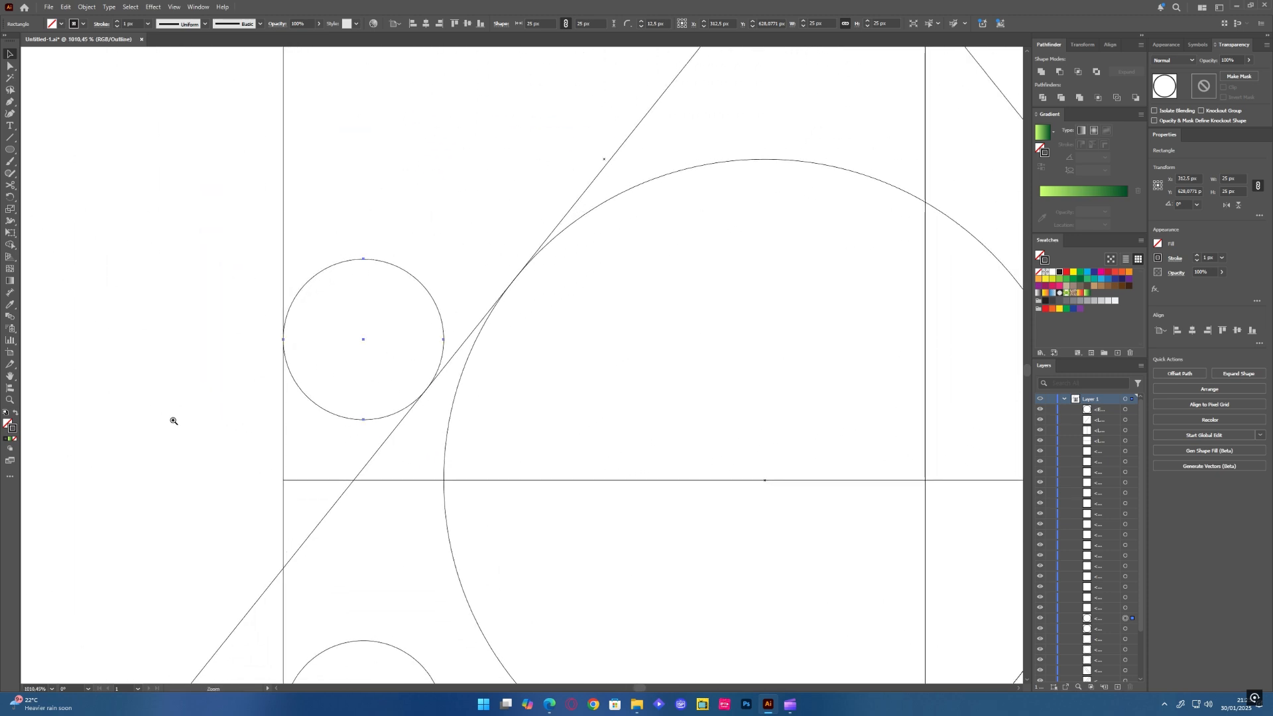
left_click_drag(533, 320, 350, 407)
left_click_drag(596, 338, 471, 406)
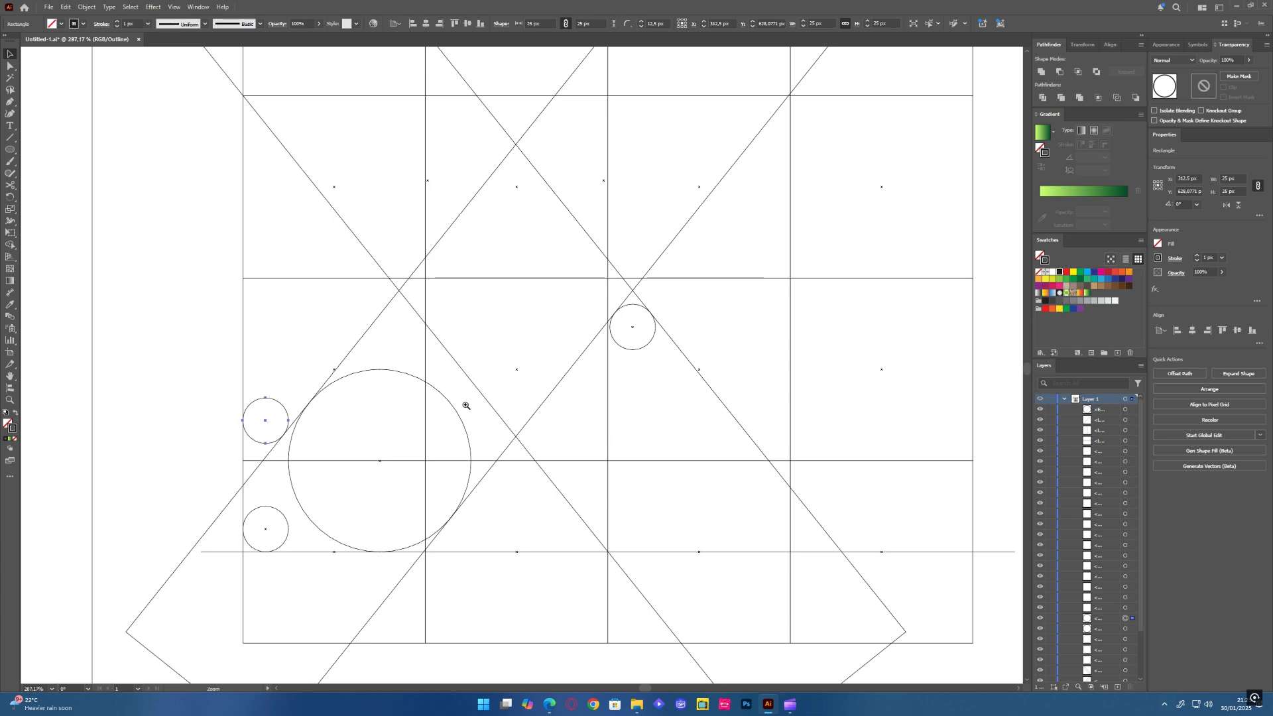
- Inspect the 100 px circle's tangency with the rising bar's lower edge and return the artwork to Preview mode
left_click_drag(453, 529, 583, 464)
scroll(468, 477, "up", 10)
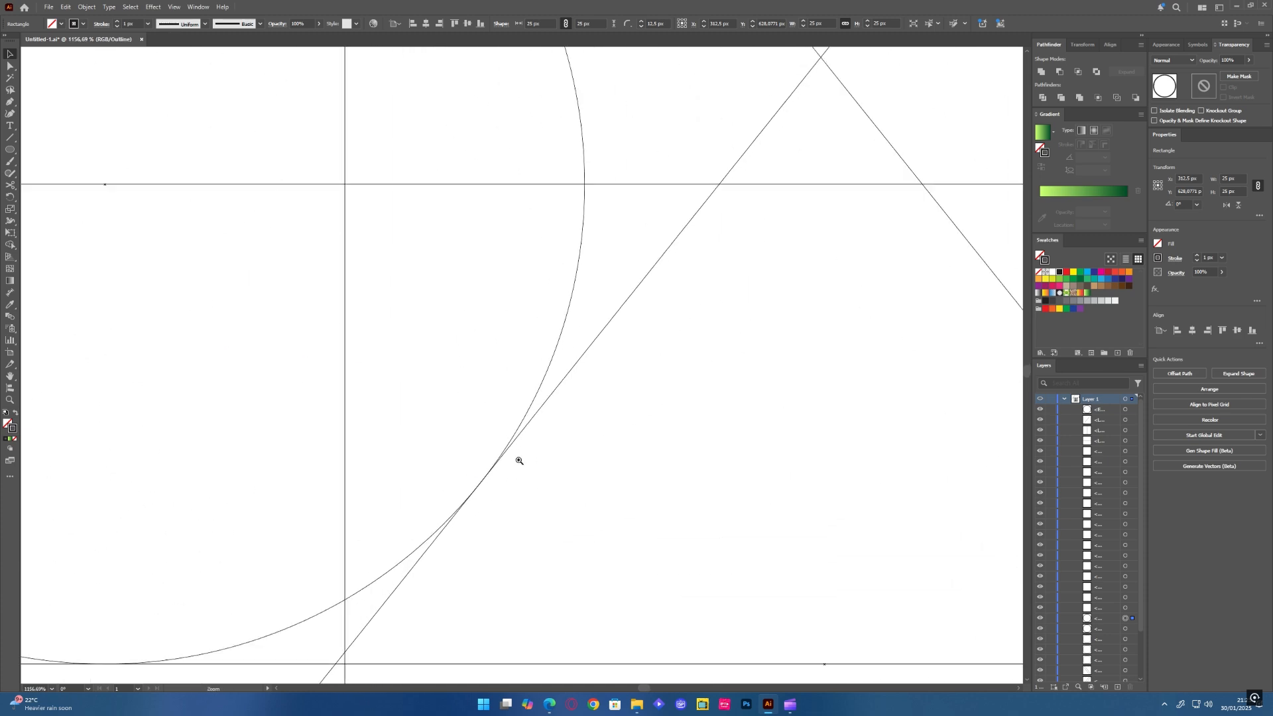
scroll(478, 489, "down", 12)
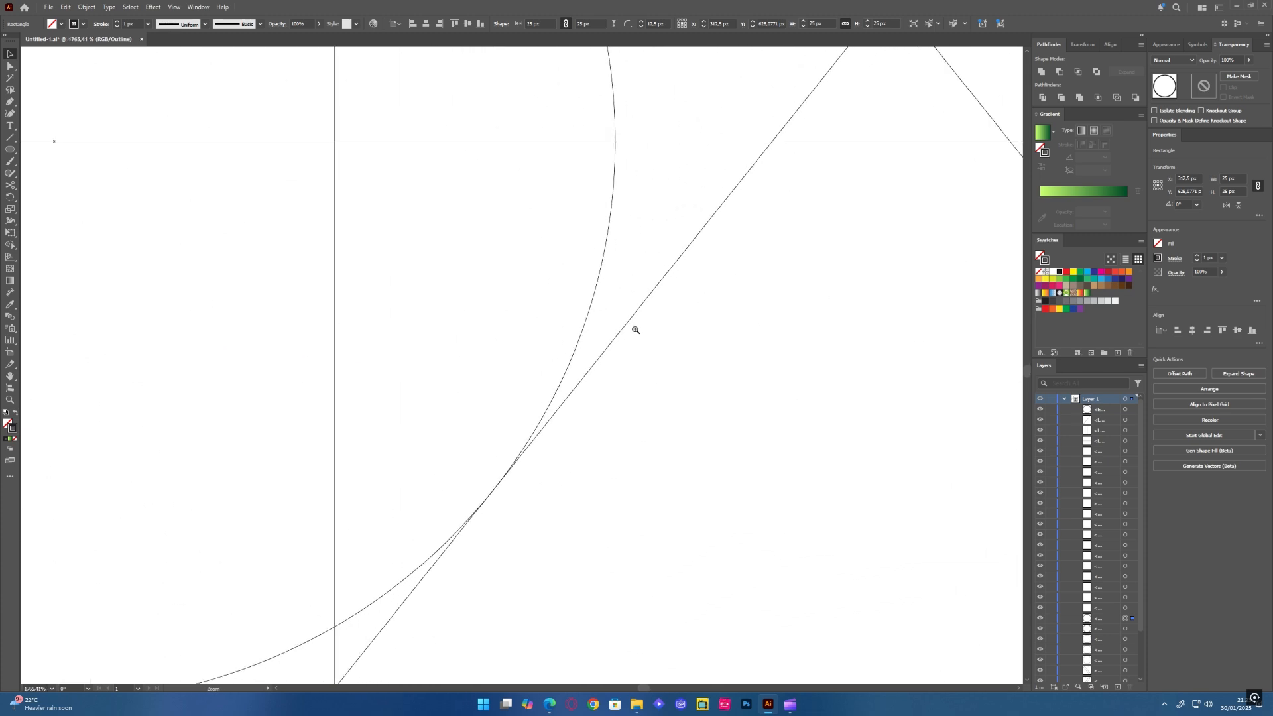
scroll(540, 371, "up", 6)
scroll(540, 371, "right", 5)
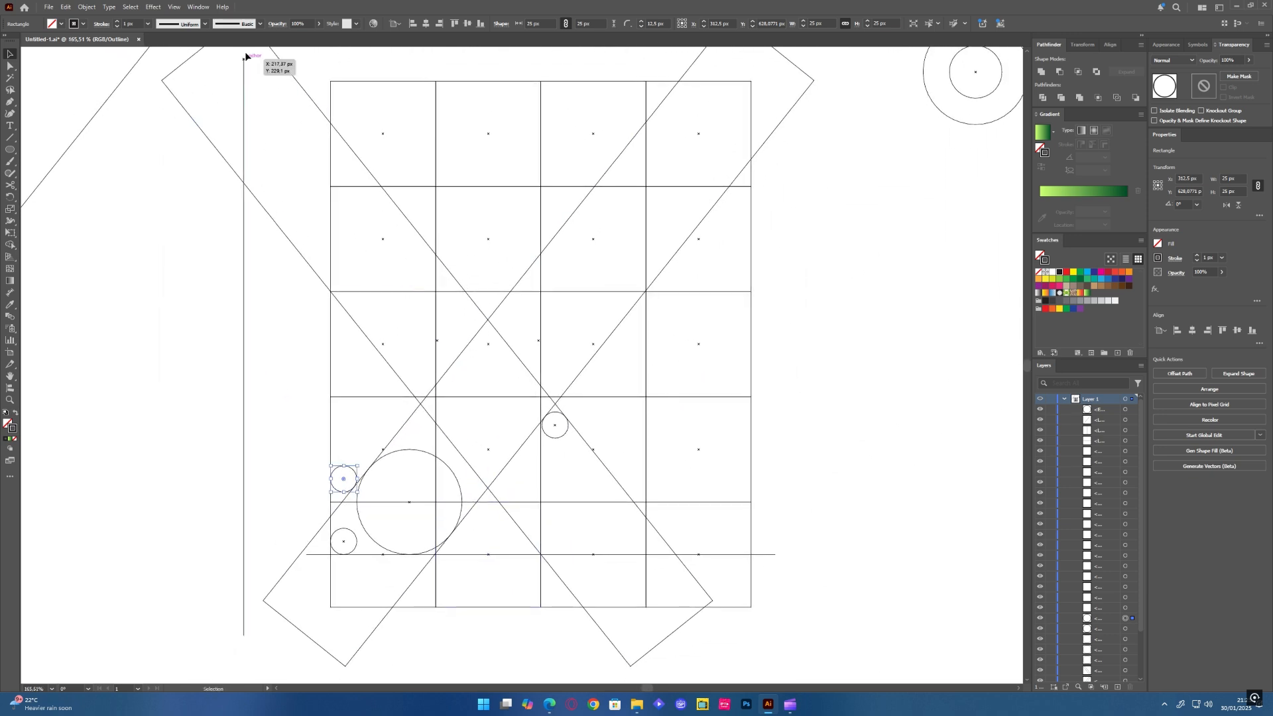
left_click(174, 8)
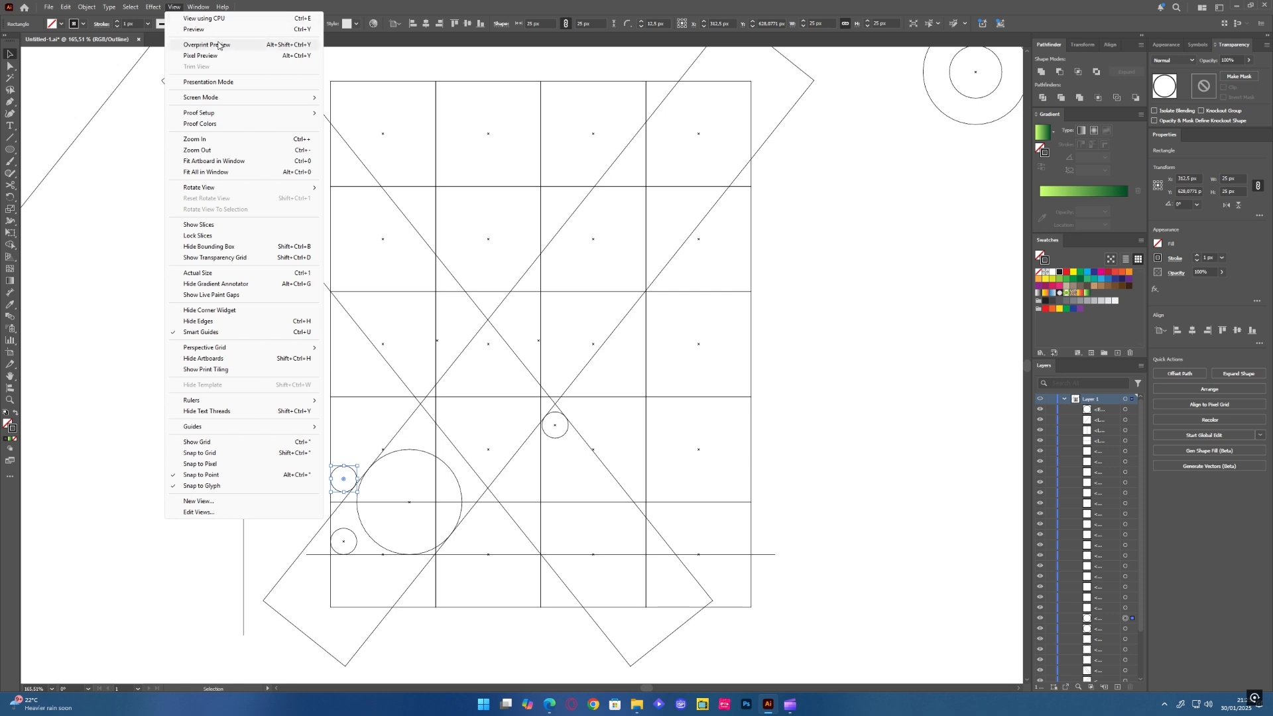
left_click(304, 30)
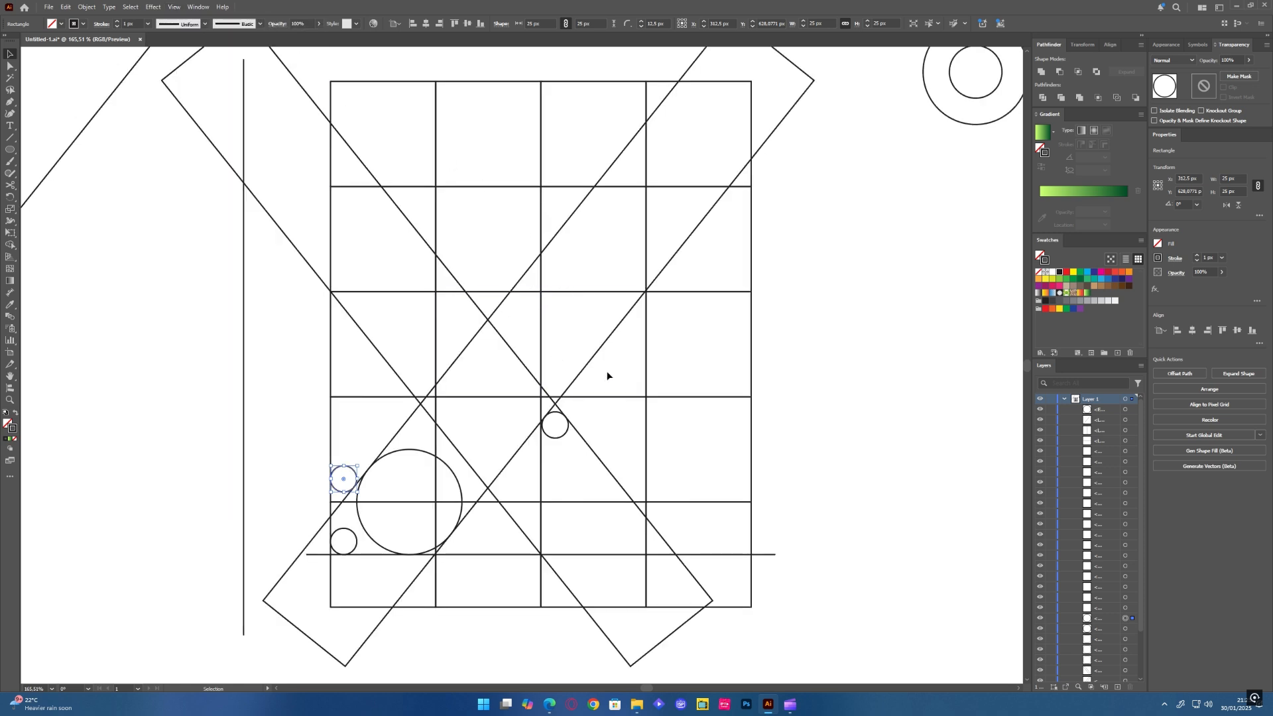
- Select the grid, bars, guide lines and tangent circles for the Shape Builder, and set their stroke to none and fill to black
left_click(803, 317)
left_click_drag(842, 71, 202, 644)
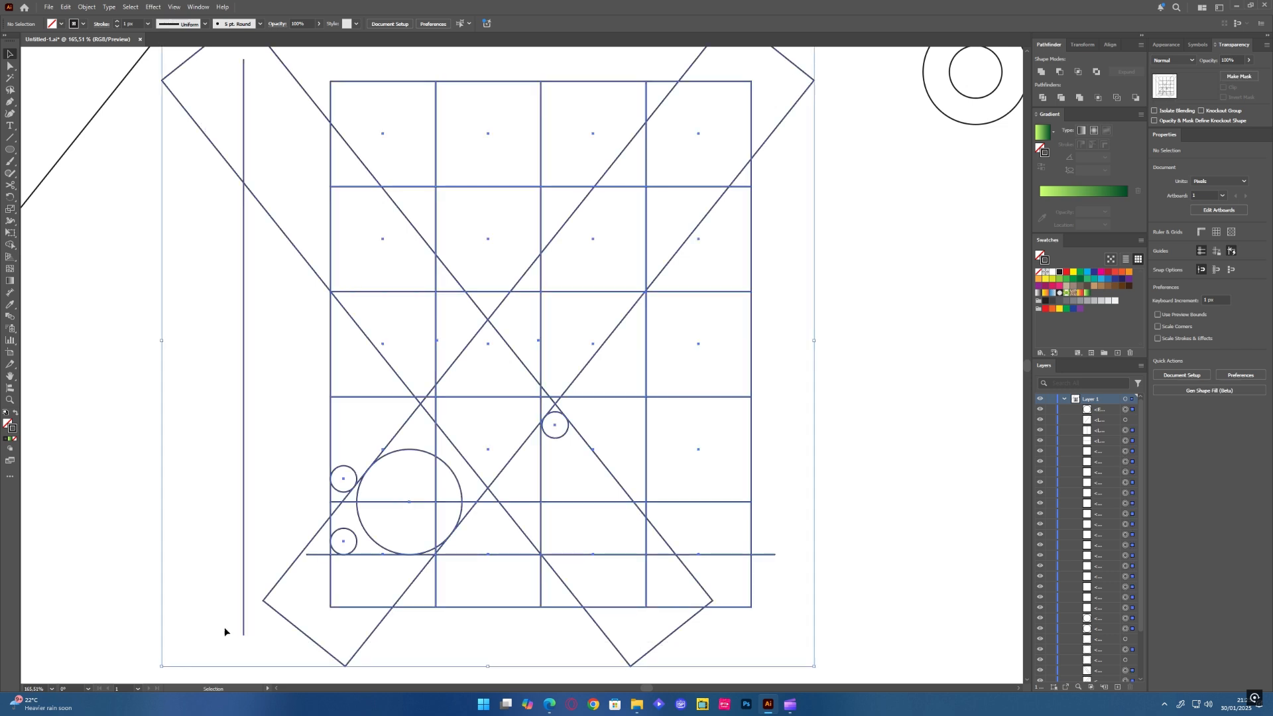
left_click(12, 247)
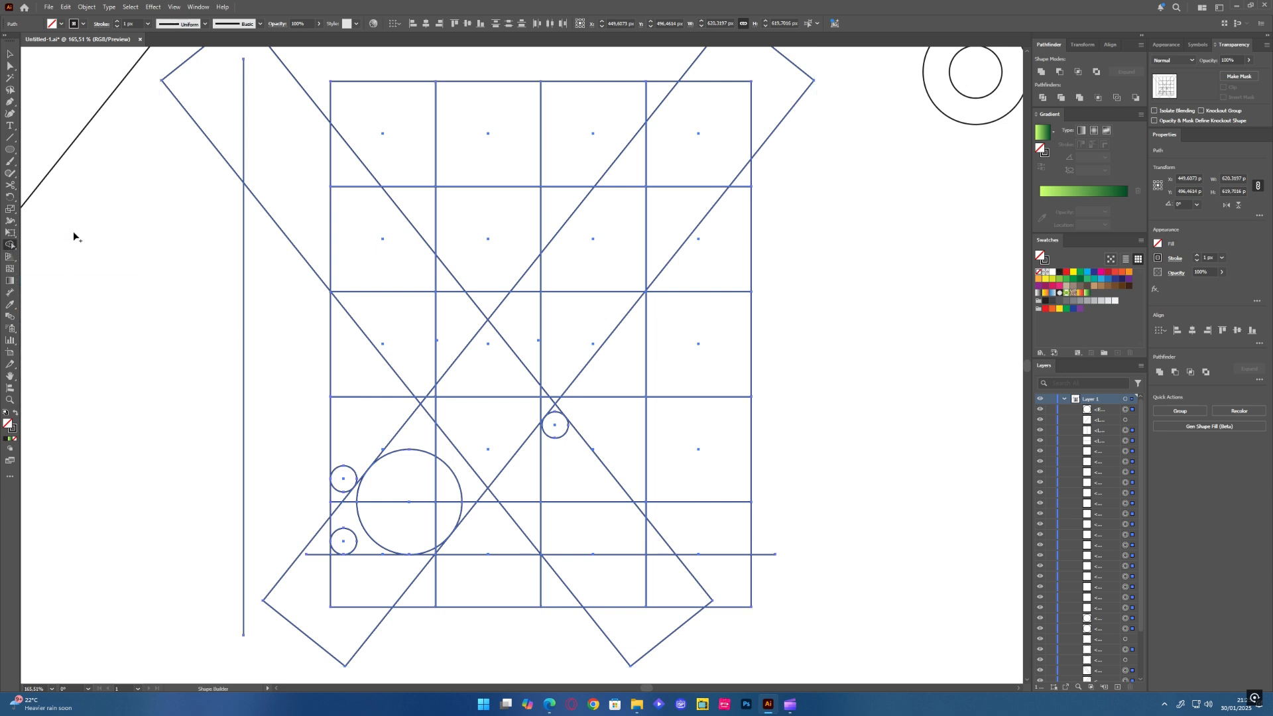
left_click(84, 25)
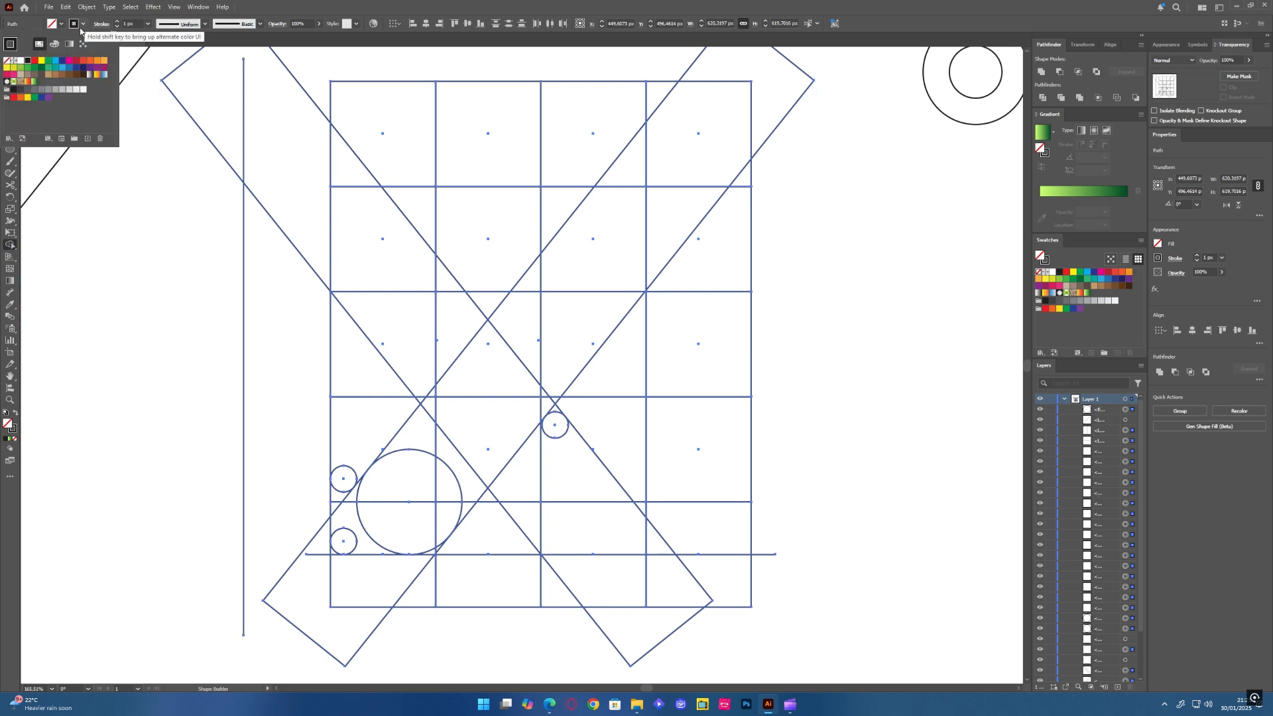
left_click(7, 61)
key("Escape")
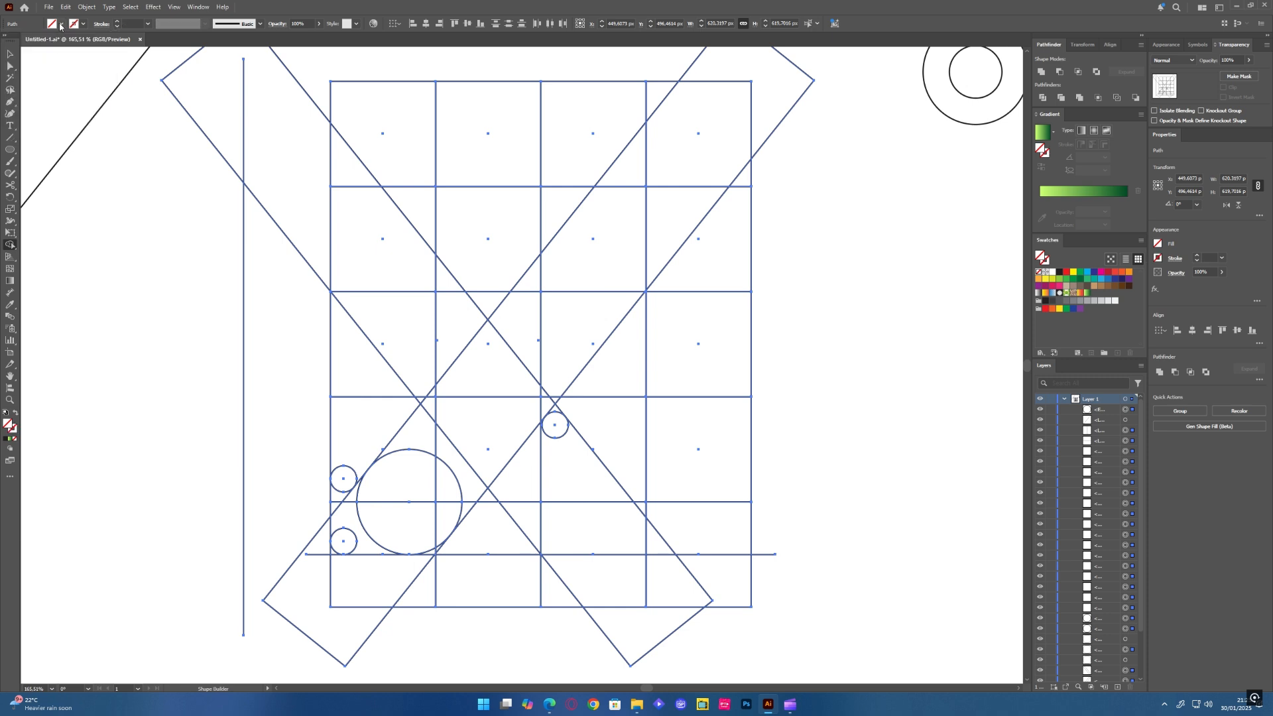
left_click(60, 24)
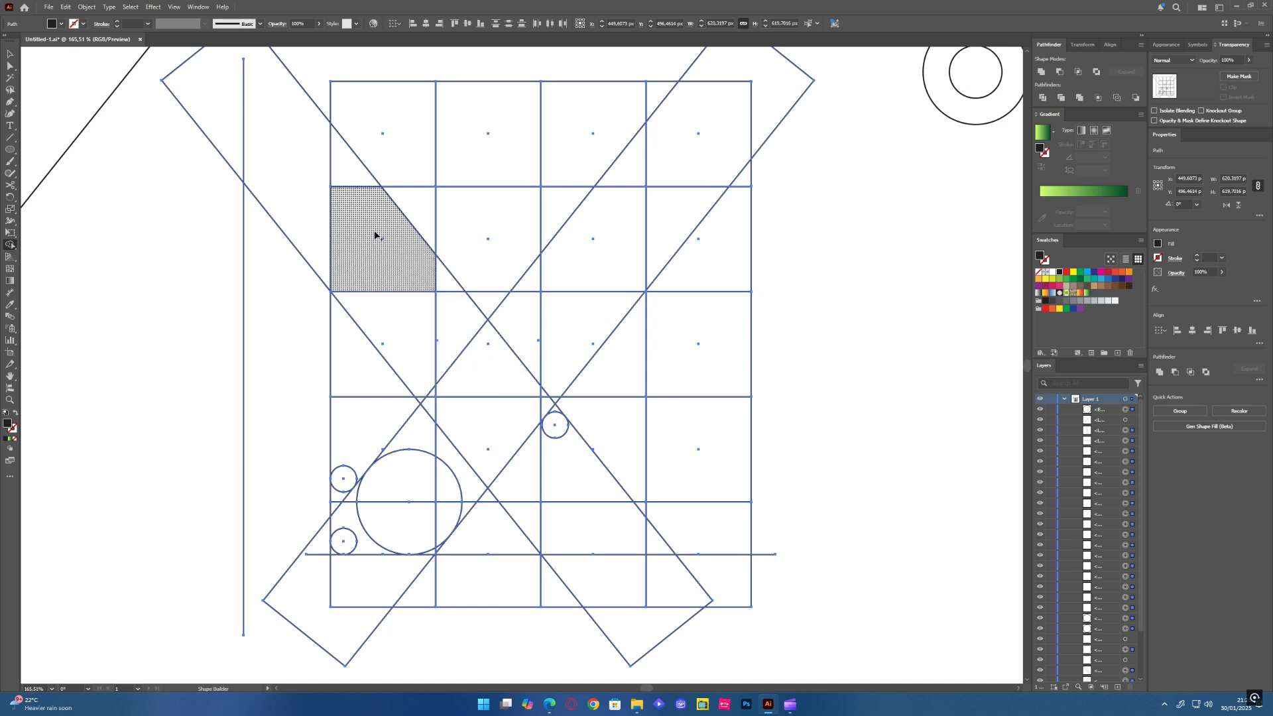
- Merge the first column's regions above the rising bar, from the second row down through the upper 25 px circle, with Shape Builder
mouse_move(419, 216)
left_mouse_down()
mouse_move(363, 252)
mouse_move(344, 309)
mouse_move(351, 341)
mouse_move(393, 321)
mouse_move(415, 406)
left_mouse_up()
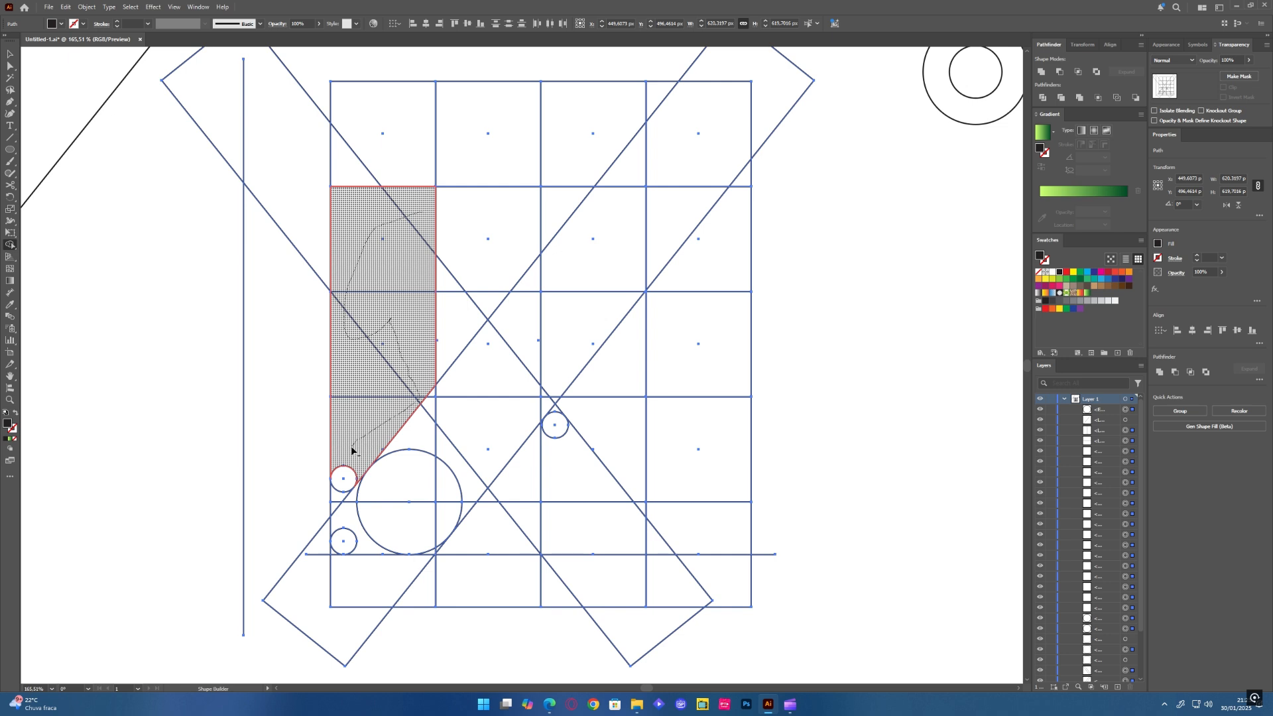
left_click_drag(345, 460, 340, 480)
left_click_drag(366, 432, 392, 375)
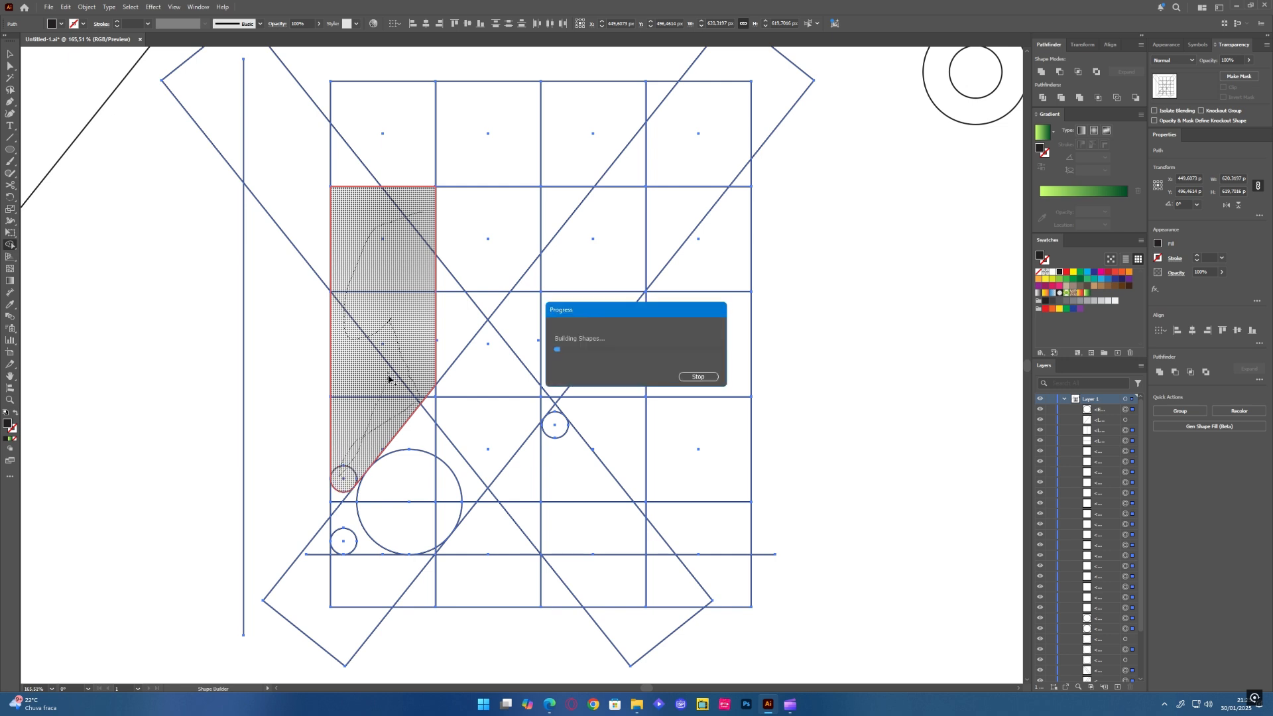
- Merge the mirrored bar's regions below the rising bar, from the 25 px circle down to the horizontal guide line, into one black shape
key("ctrl")
scroll(594, 207, "up", 5)
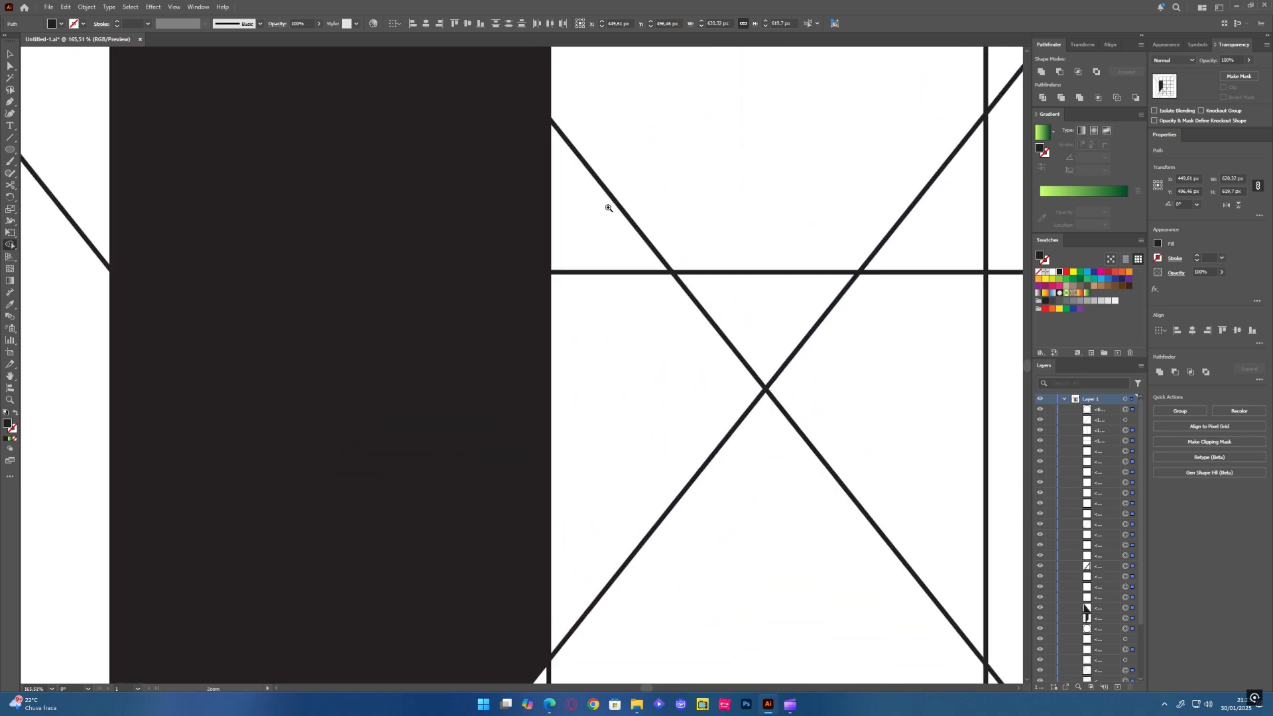
scroll(398, 338, "down", 5)
left_click(627, 614, "ctrl")
left_click(627, 614, "ctrl")
key("ctrl+a")
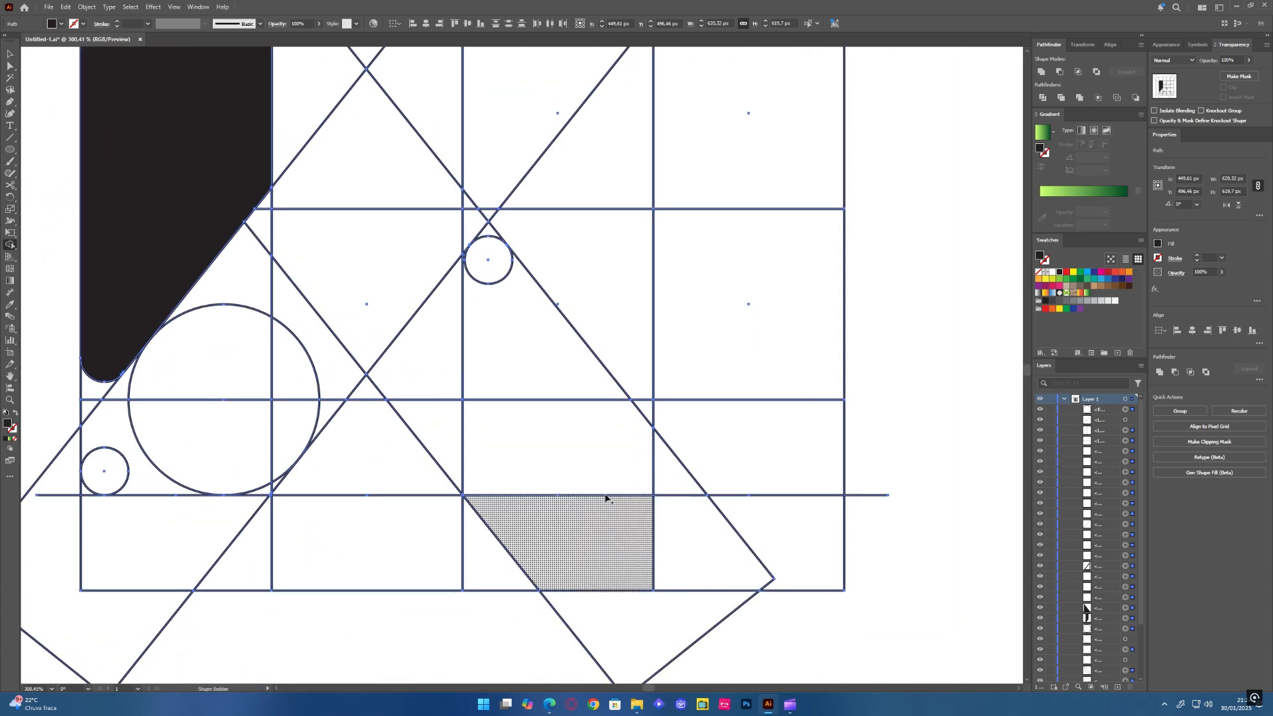
left_click_drag(665, 482, 584, 481)
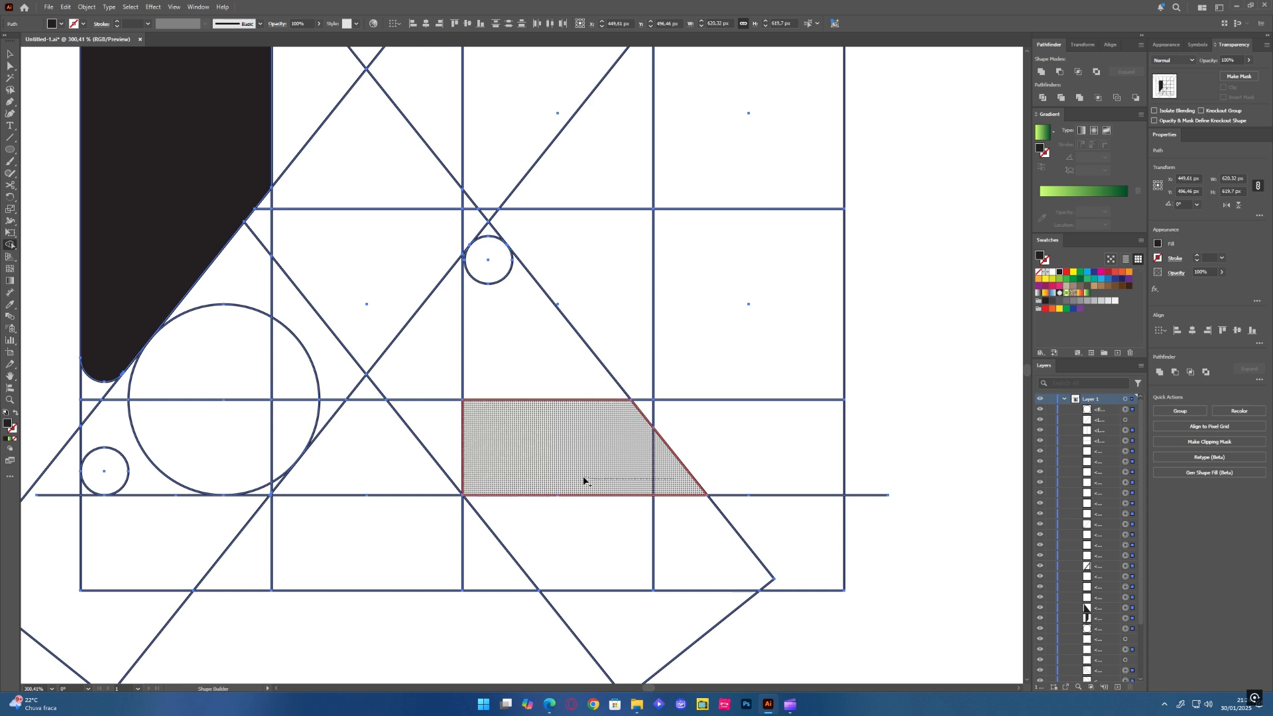
mouse_move(467, 446)
left_mouse_down()
mouse_move(446, 429)
mouse_move(435, 378)
mouse_move(487, 375)
left_mouse_up()
left_click_drag(489, 311, 496, 258)
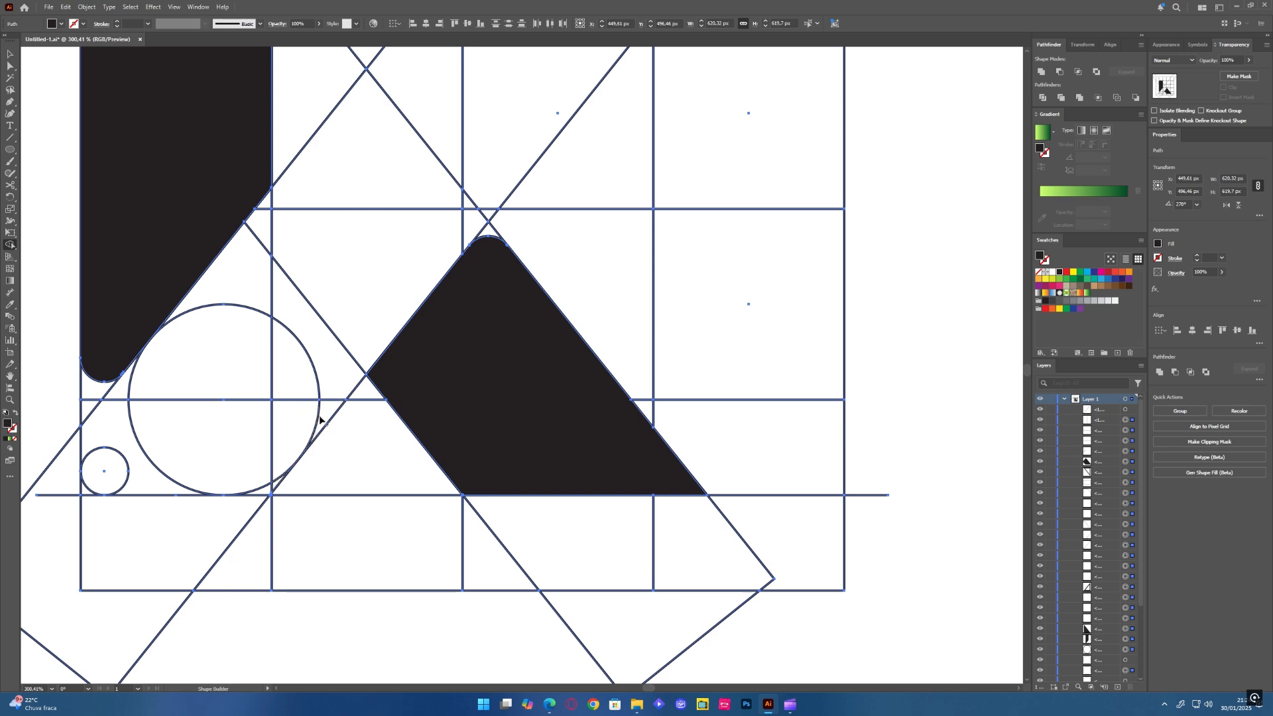
- Directly select the 100 px circle and slightly lengthen its right anchor's downward handle so the curve meets the rising bar's lower edge
key("z")
left_click(280, 464)
left_click_drag(280, 464, 418, 411)
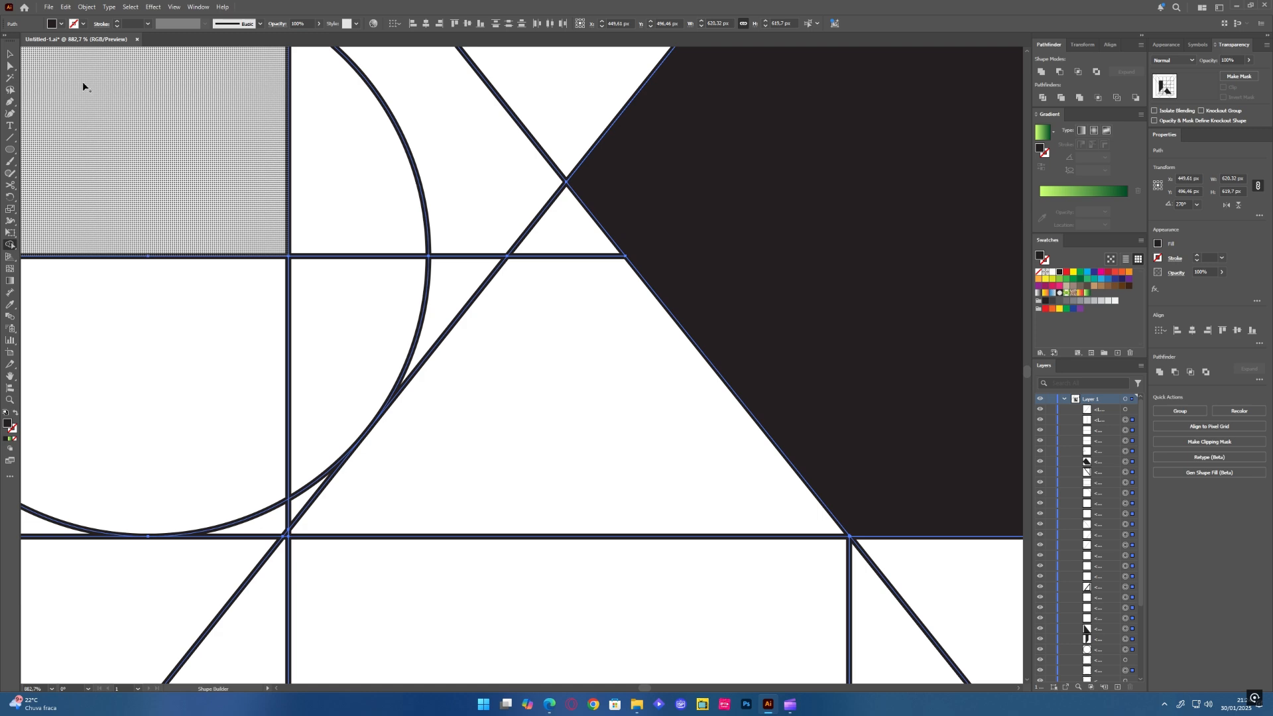
left_click(9, 54)
left_click(9, 66)
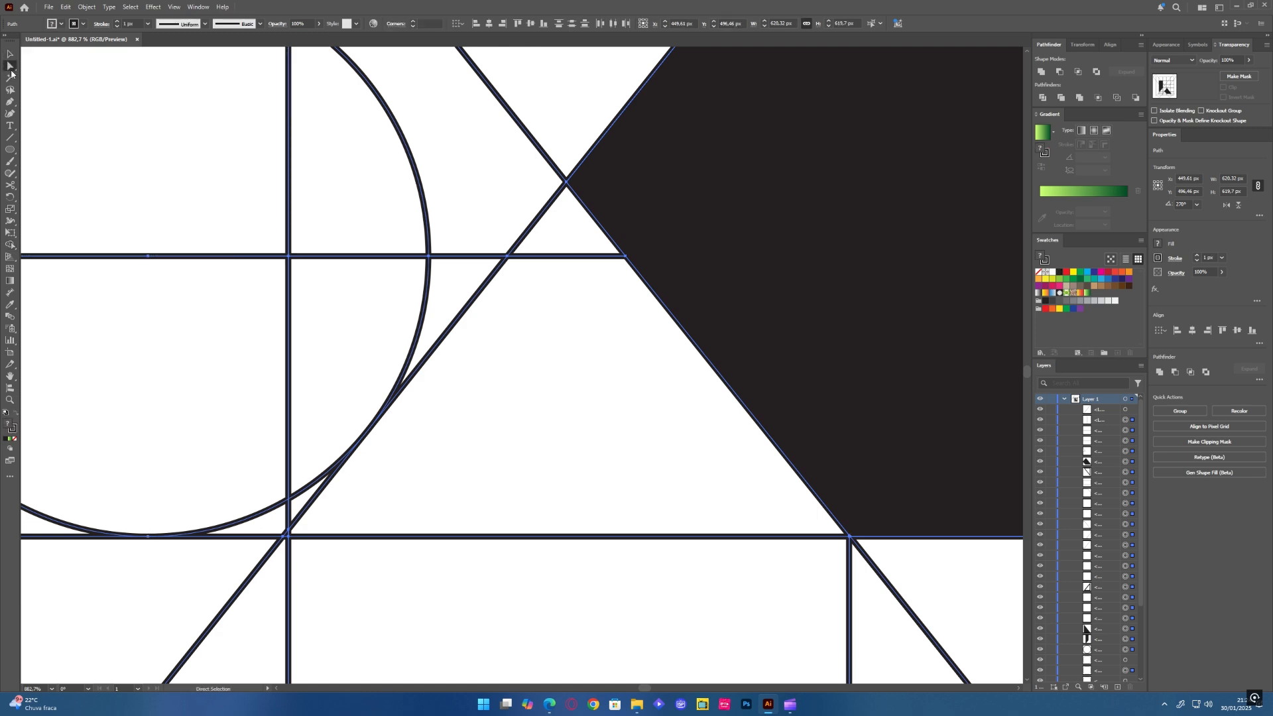
left_click(330, 566)
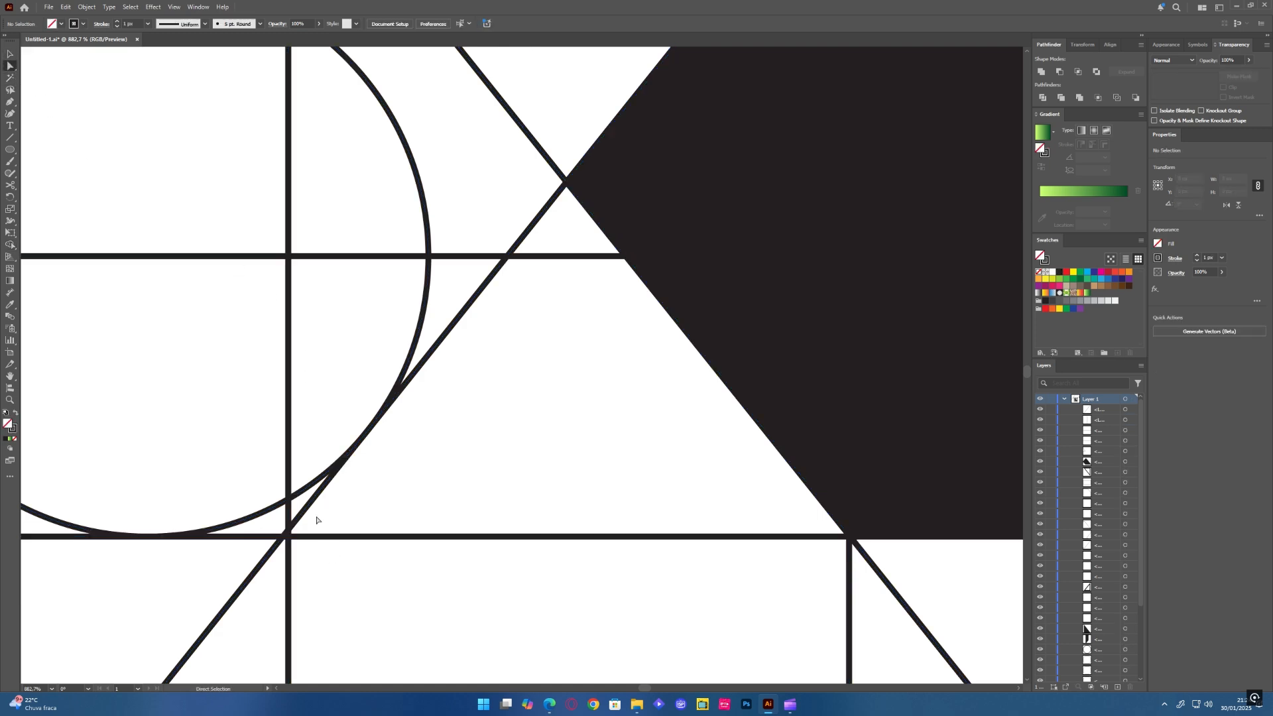
left_click(319, 484)
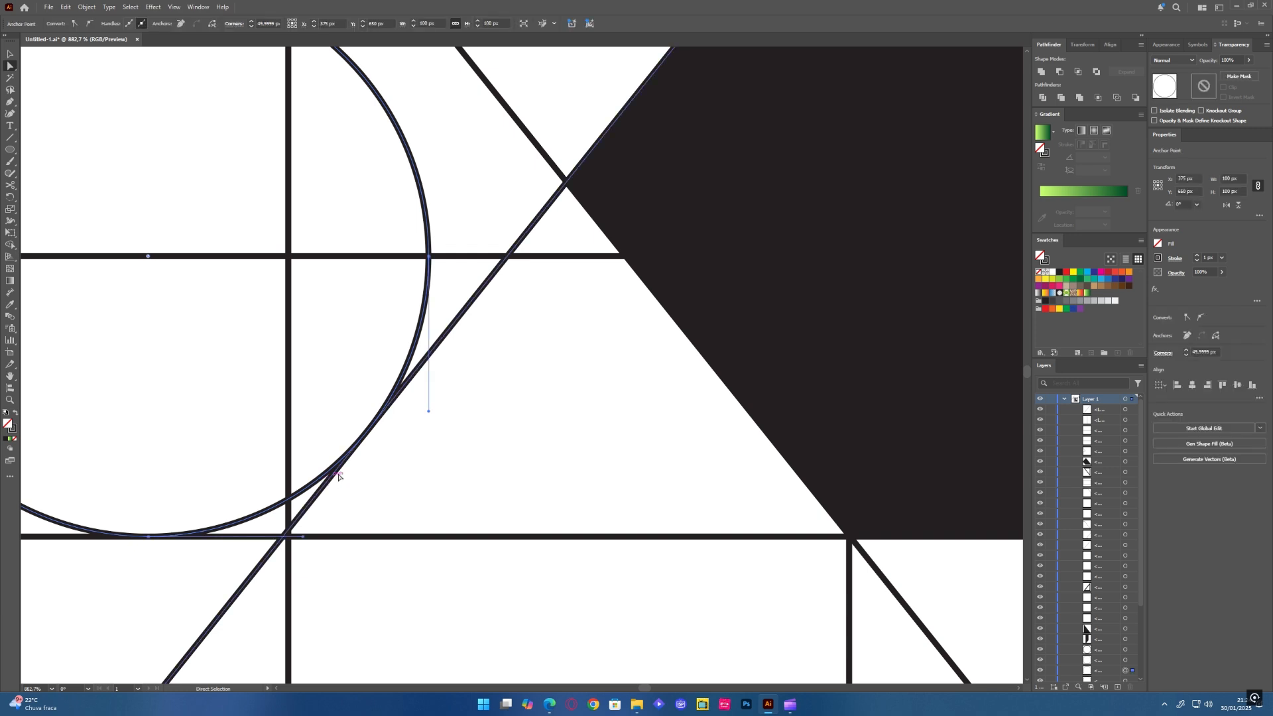
left_click_drag(352, 420, 420, 378)
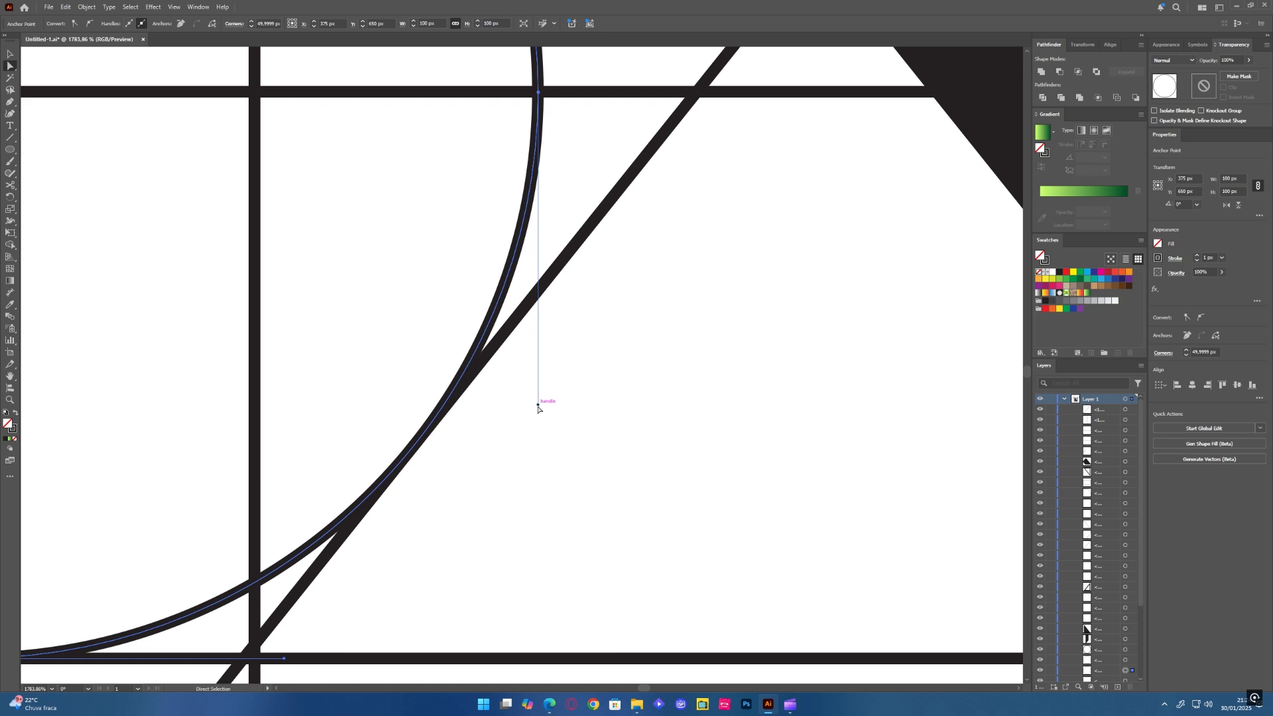
left_click_drag(537, 405, 537, 418)
left_click_drag(398, 344, 294, 460)
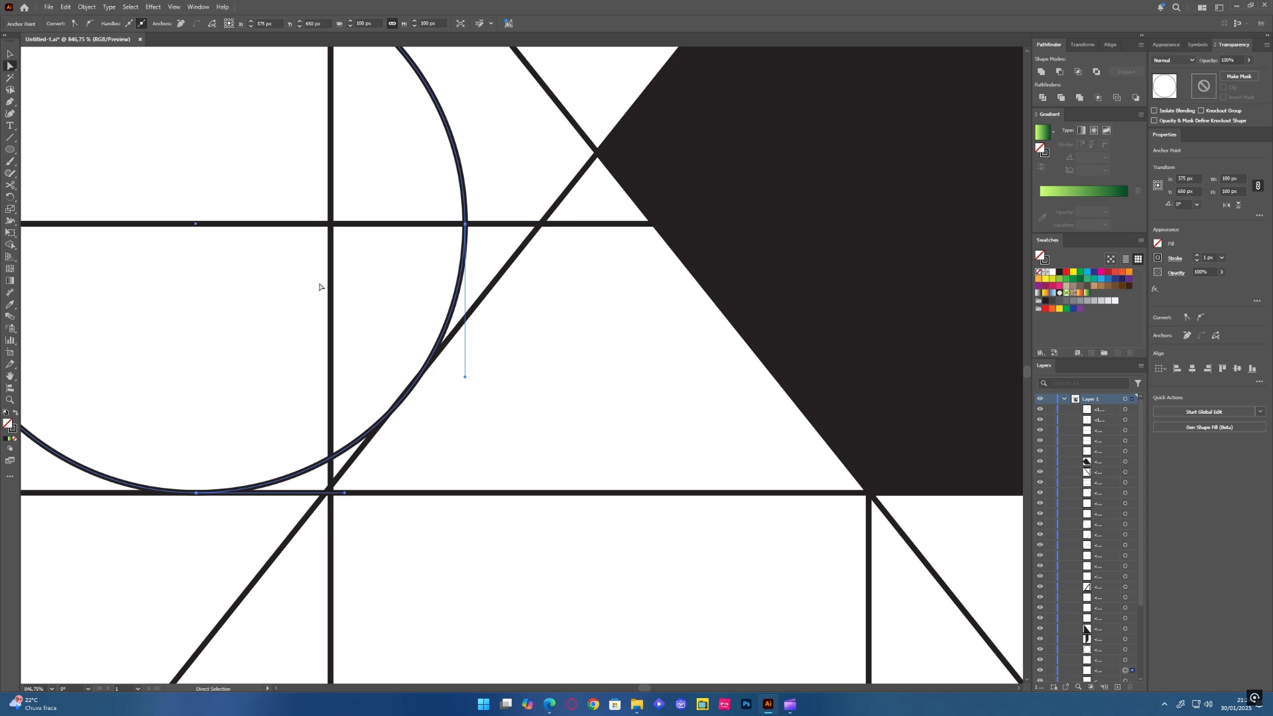
- Select all the artwork again for merging regions with the Shape Builder
left_click(154, 7)
mouse_move(130, 6)
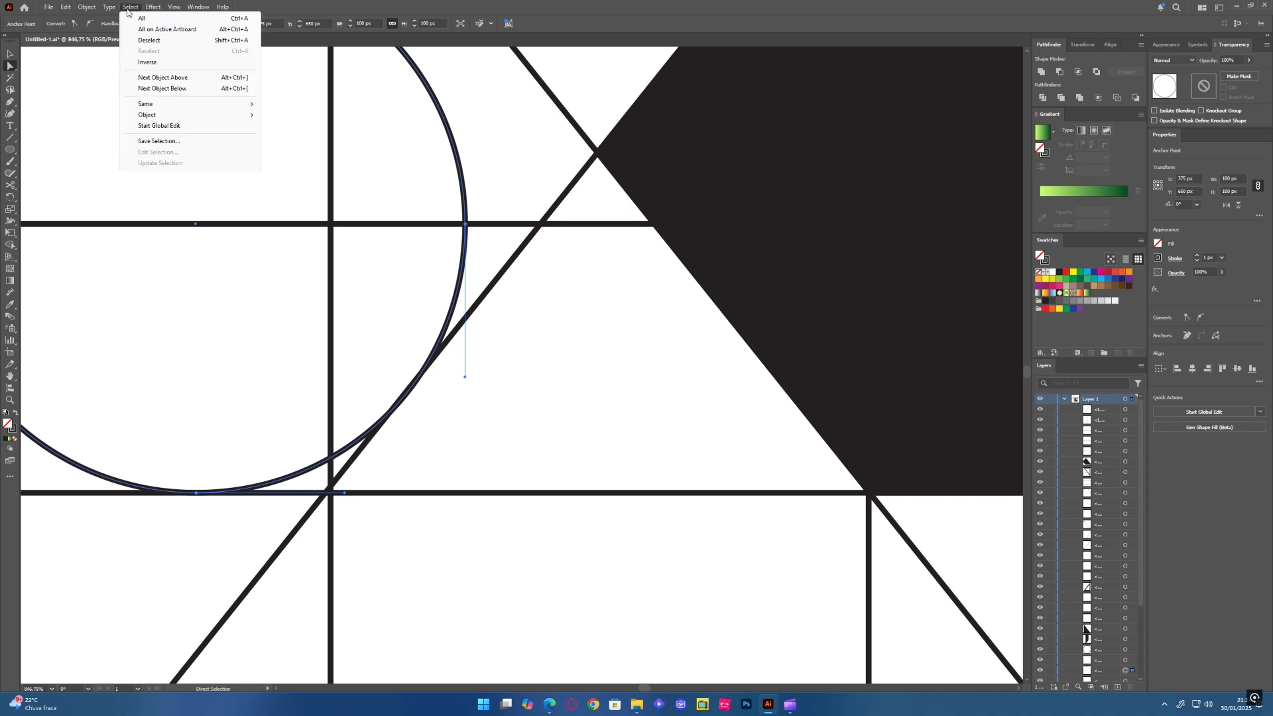
left_click(199, 18)
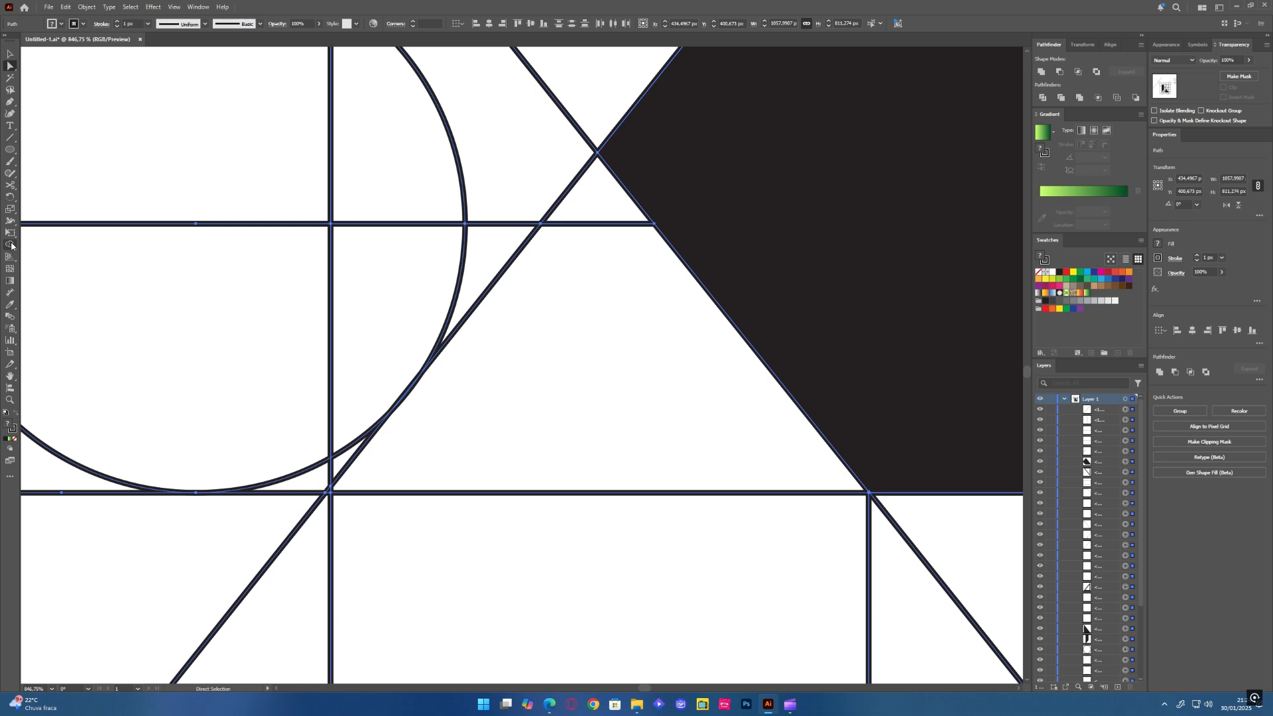
left_click(11, 245)
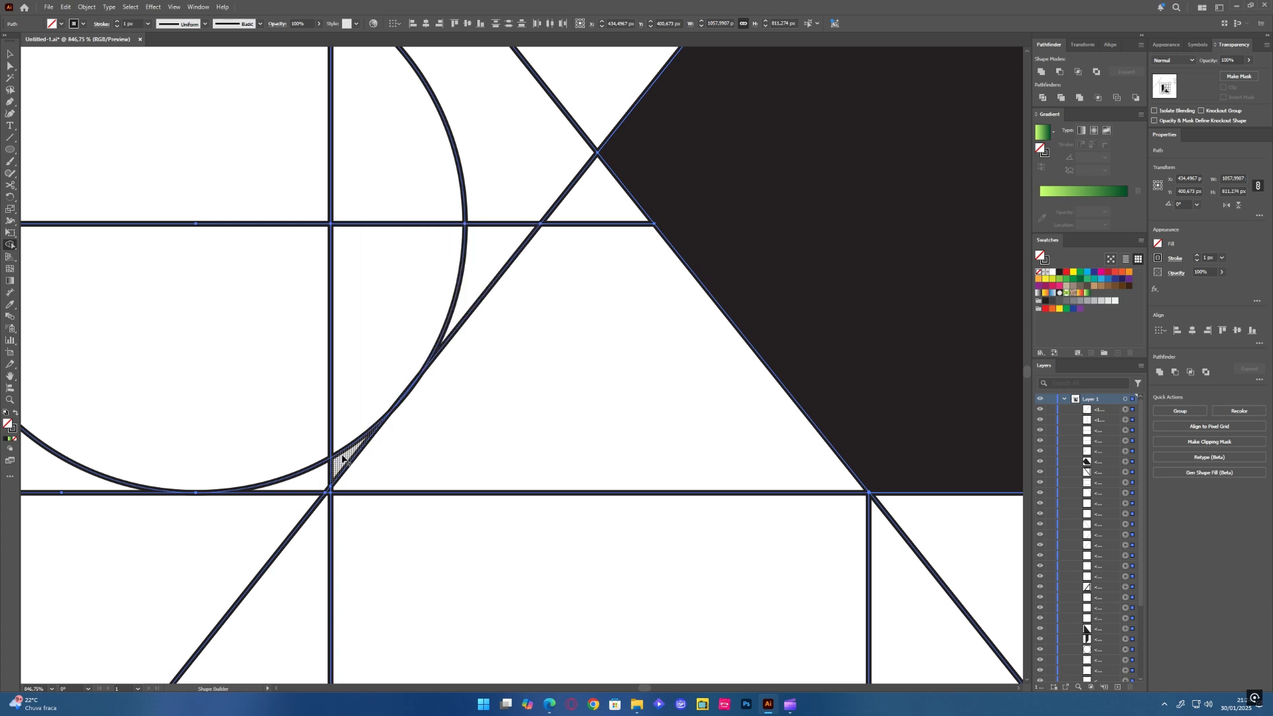
- Try to merge the rising bar's regions, from the second row's upper edge down to the rounded lower-left end, with Shape Builder
key("ctrl+minus")
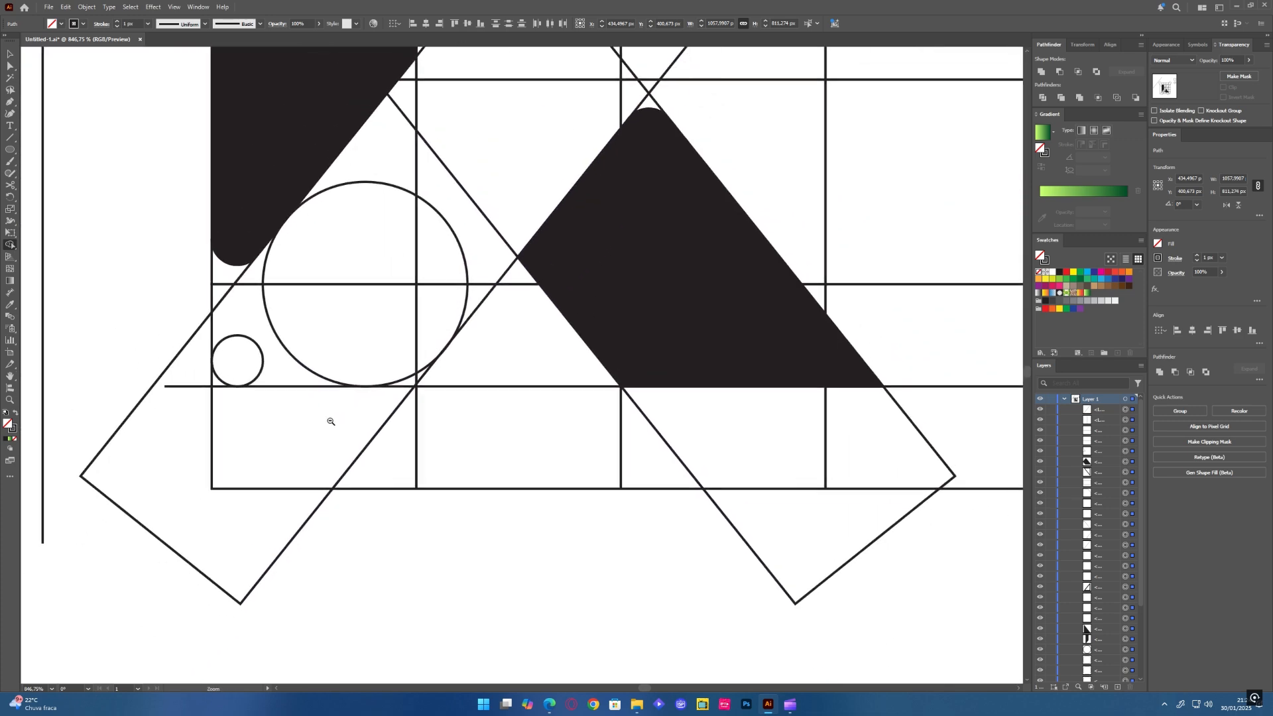
left_click_drag(404, 327, 365, 496)
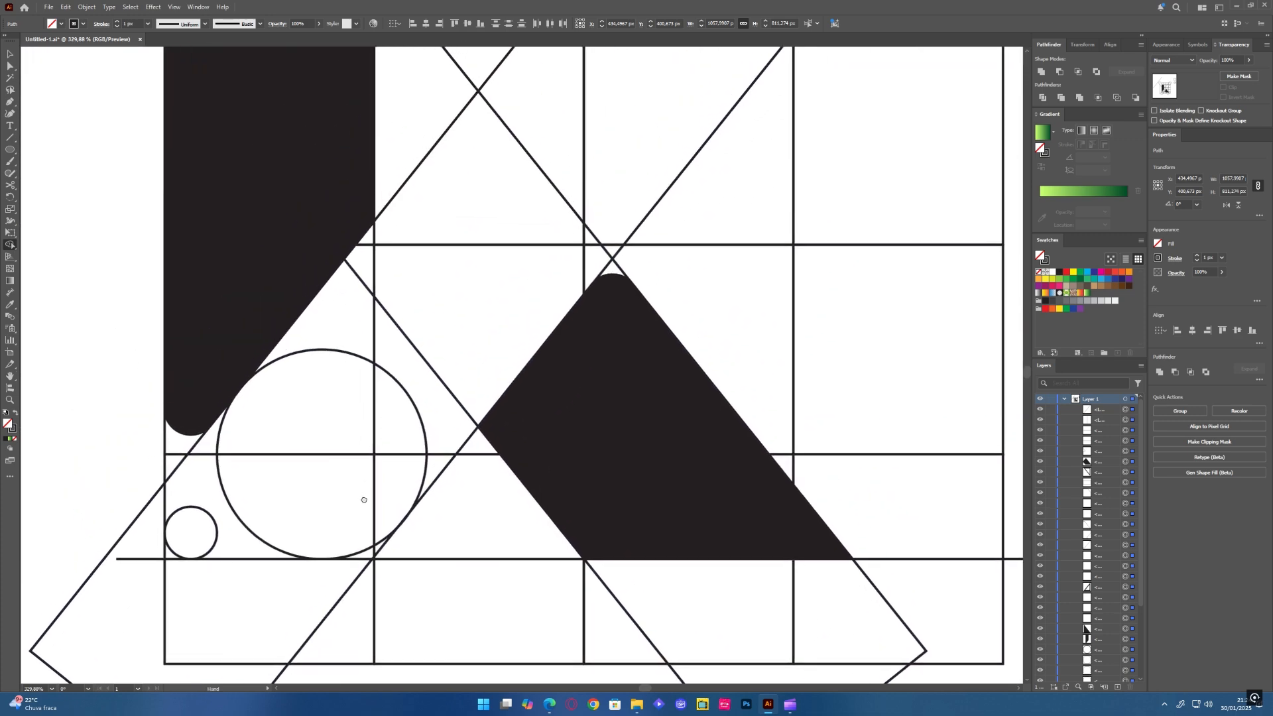
scroll(523, 324, "down", 4)
left_click_drag(548, 247, 504, 380)
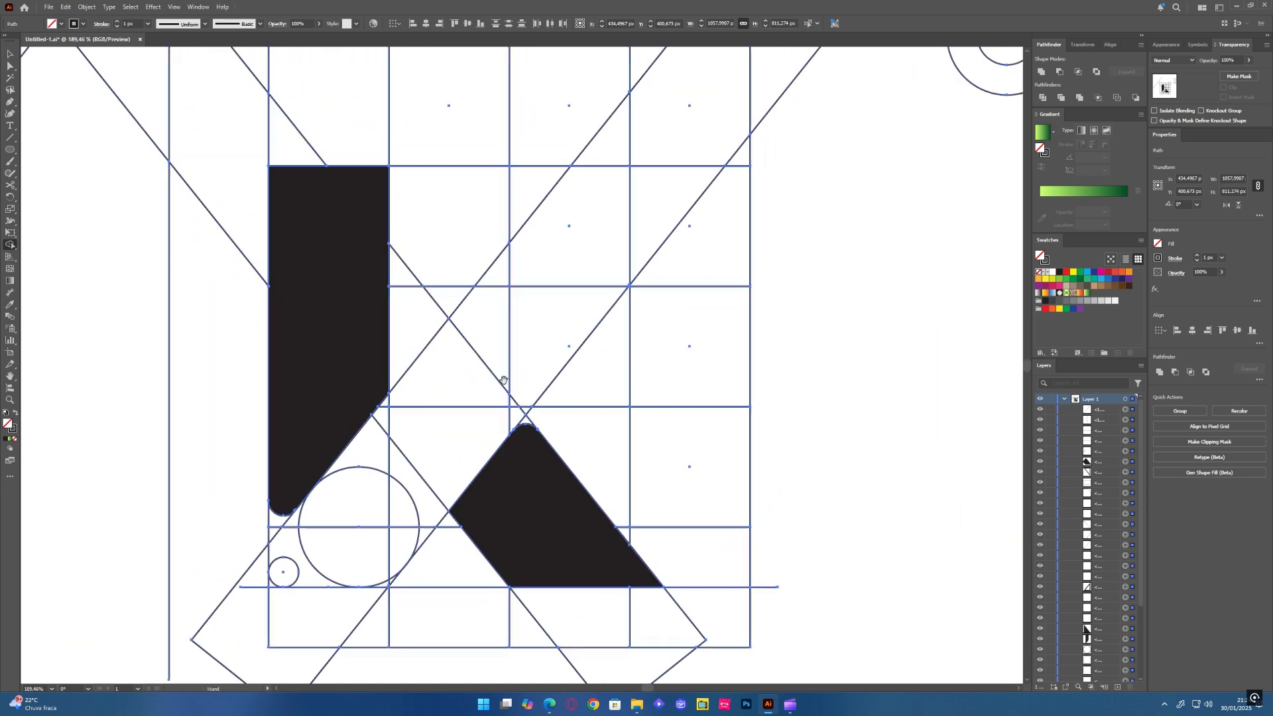
mouse_move(663, 195)
left_mouse_down()
mouse_move(599, 218)
mouse_move(534, 330)
mouse_move(491, 321)
mouse_move(507, 269)
mouse_move(474, 416)
mouse_move(525, 424)
left_mouse_up()
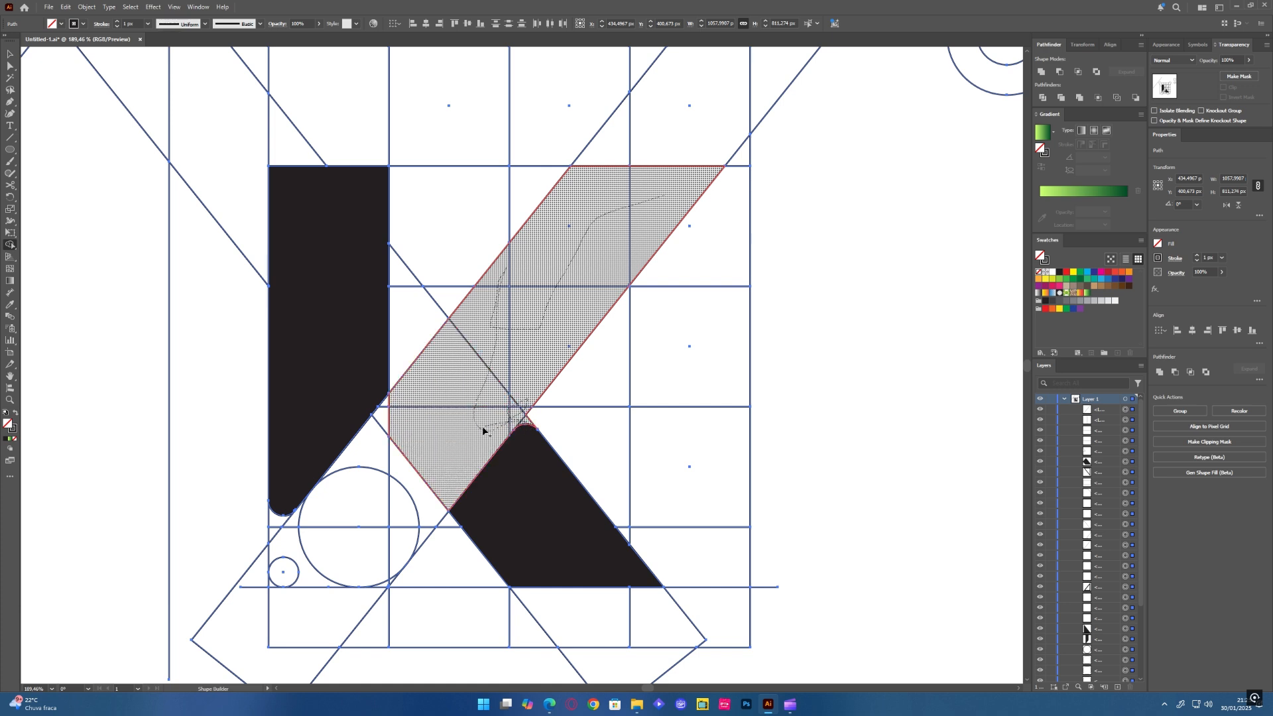
mouse_move(443, 445)
left_mouse_down()
mouse_move(381, 421)
mouse_move(385, 404)
mouse_move(370, 459)
mouse_move(416, 473)
left_mouse_up()
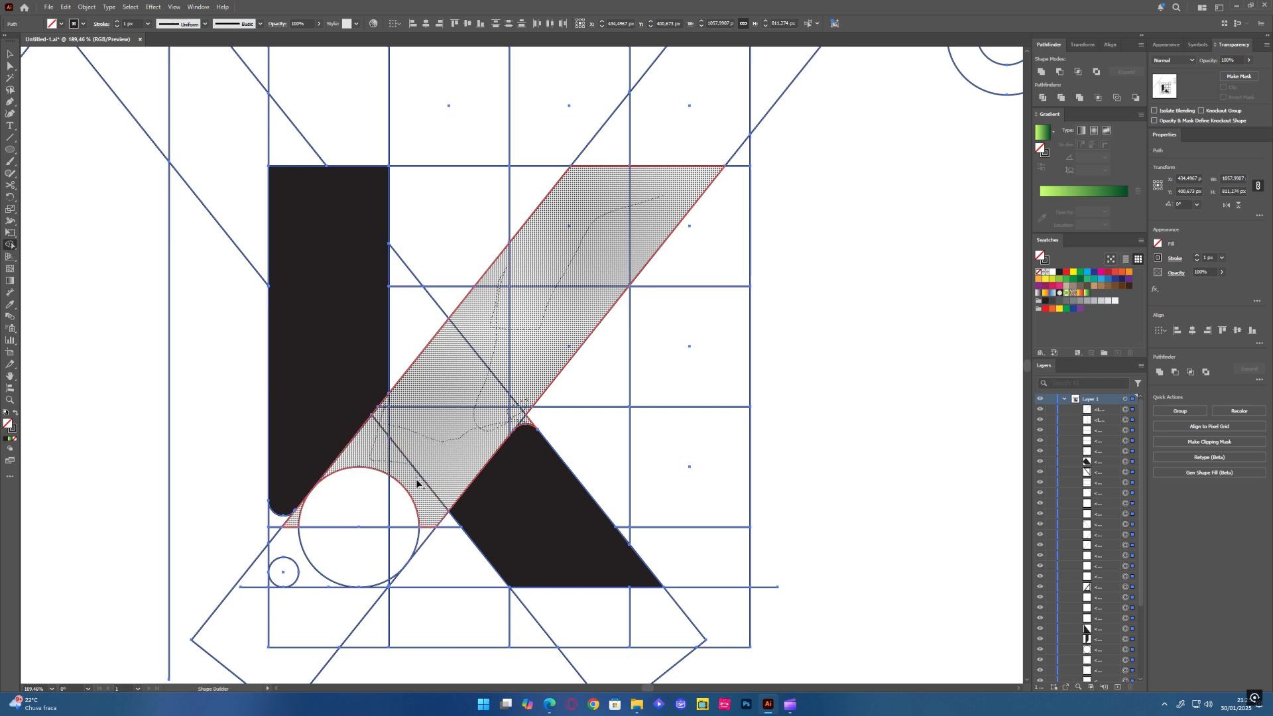
mouse_move(420, 528)
left_mouse_down()
mouse_move(375, 574)
mouse_move(366, 500)
mouse_move(335, 525)
mouse_move(275, 534)
mouse_move(293, 569)
mouse_move(350, 555)
mouse_move(429, 427)
left_mouse_up()
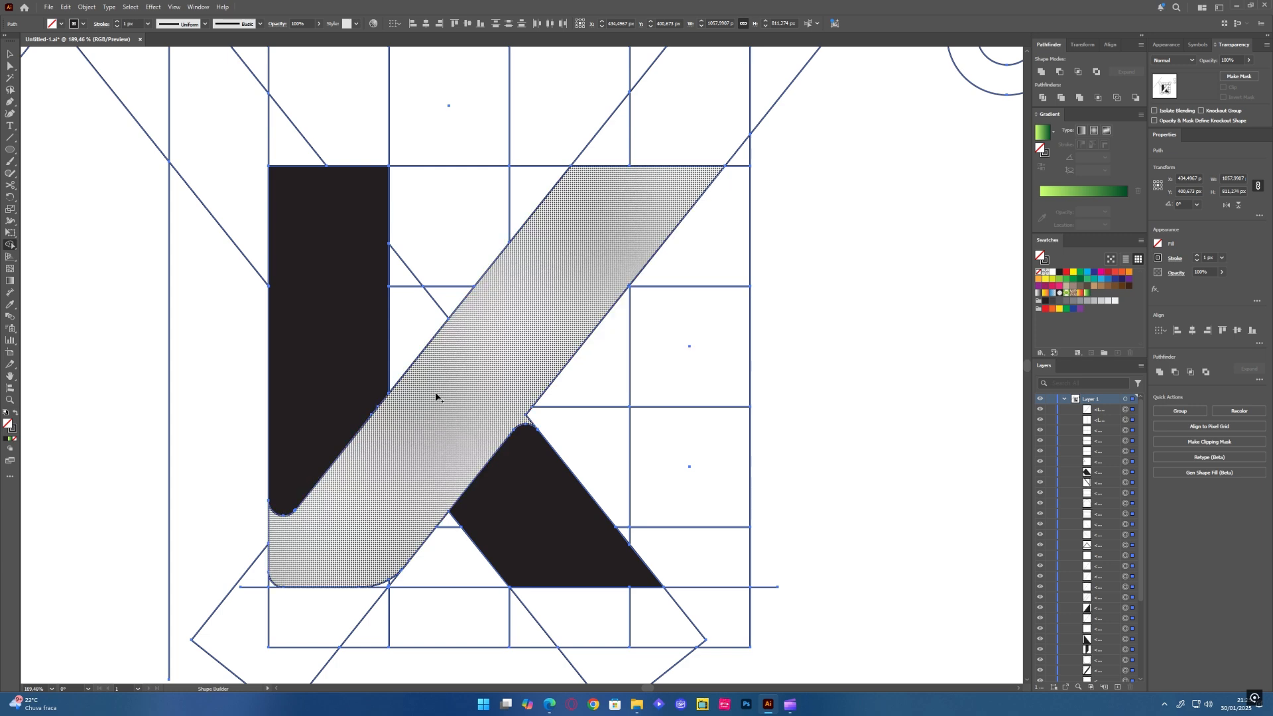
left_click_drag(527, 418, 479, 453)
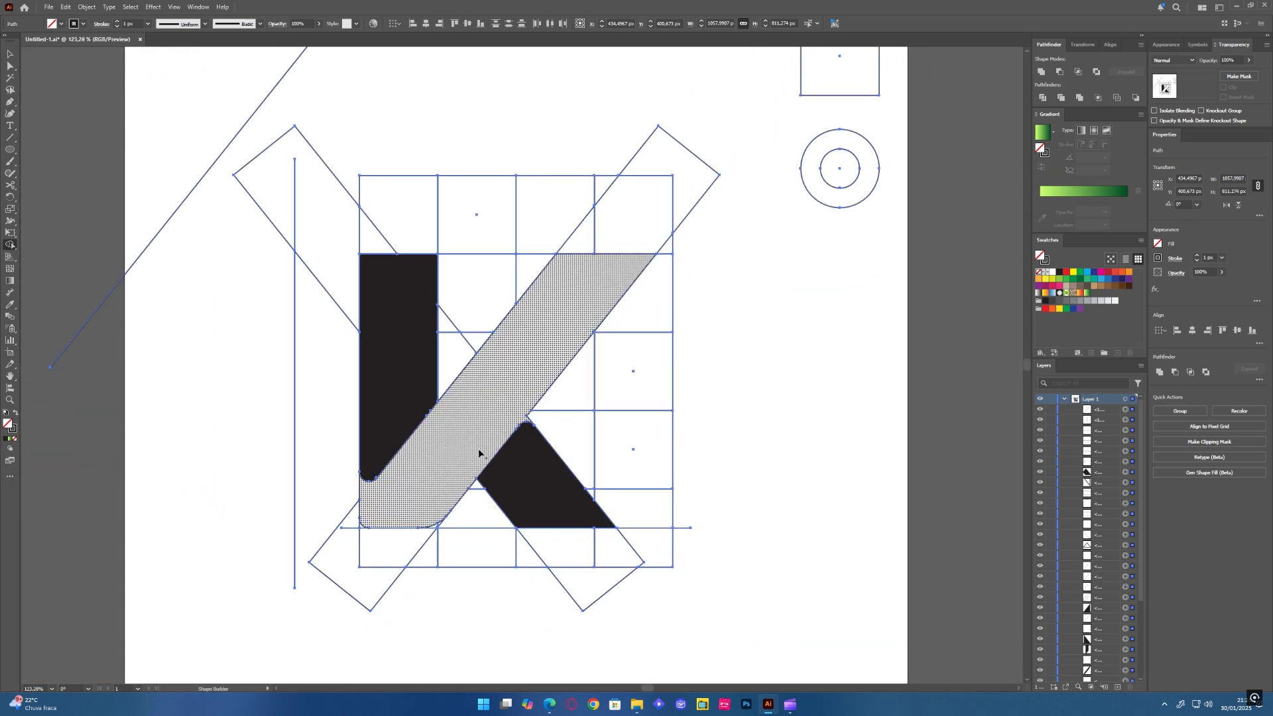
left_click(488, 453)
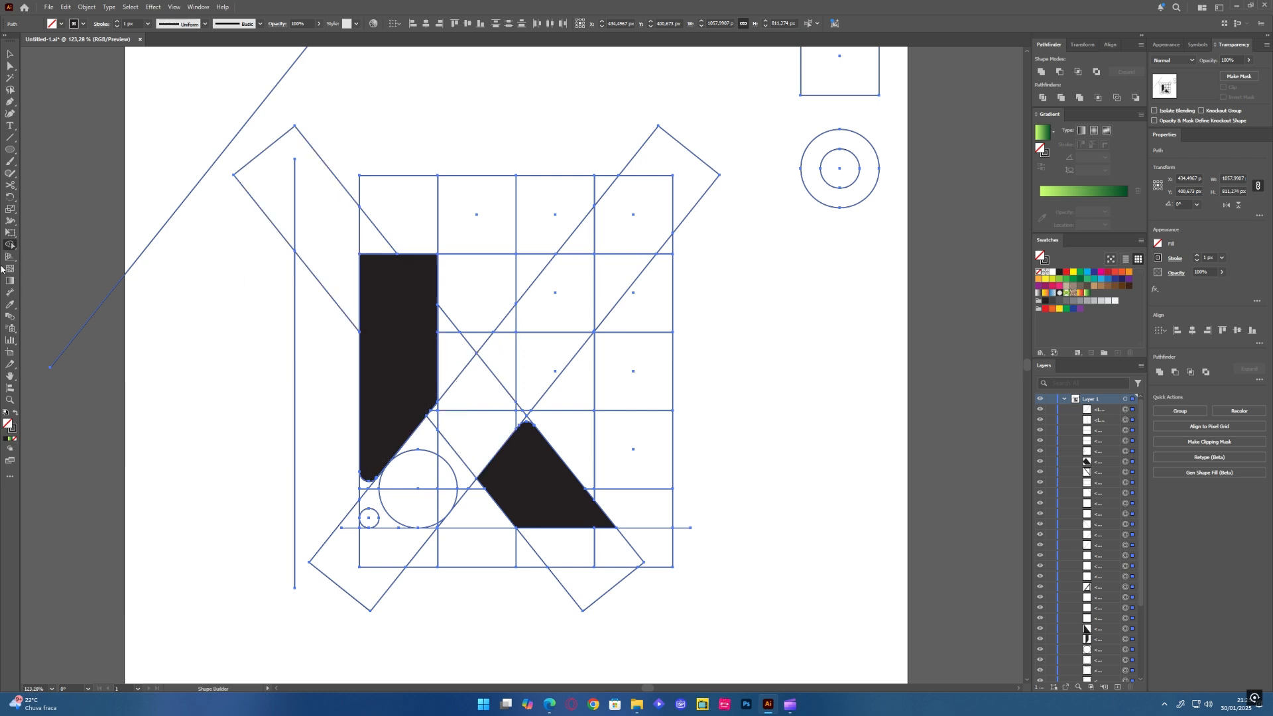
- Set a black fill with no stroke and merge the rising bar's regions, from the second row's upper edge to the rounded lower-left end, with Shape Builder
left_click(84, 25)
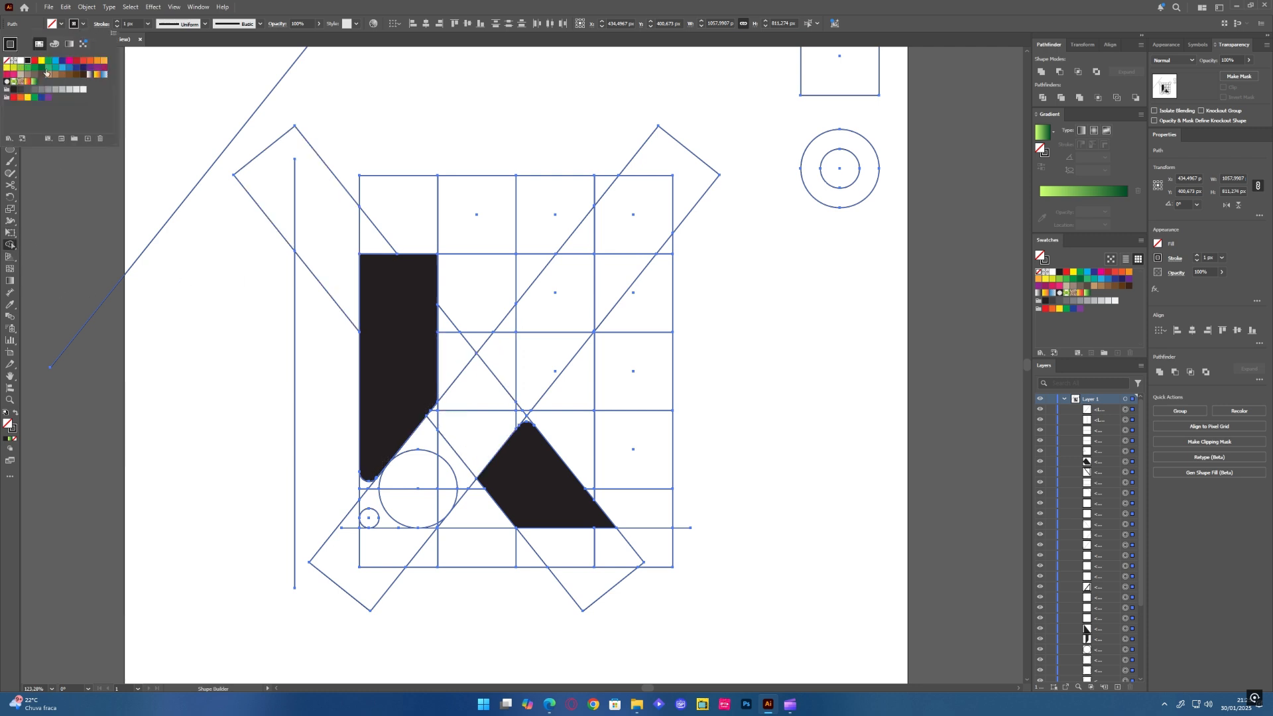
left_click(7, 60)
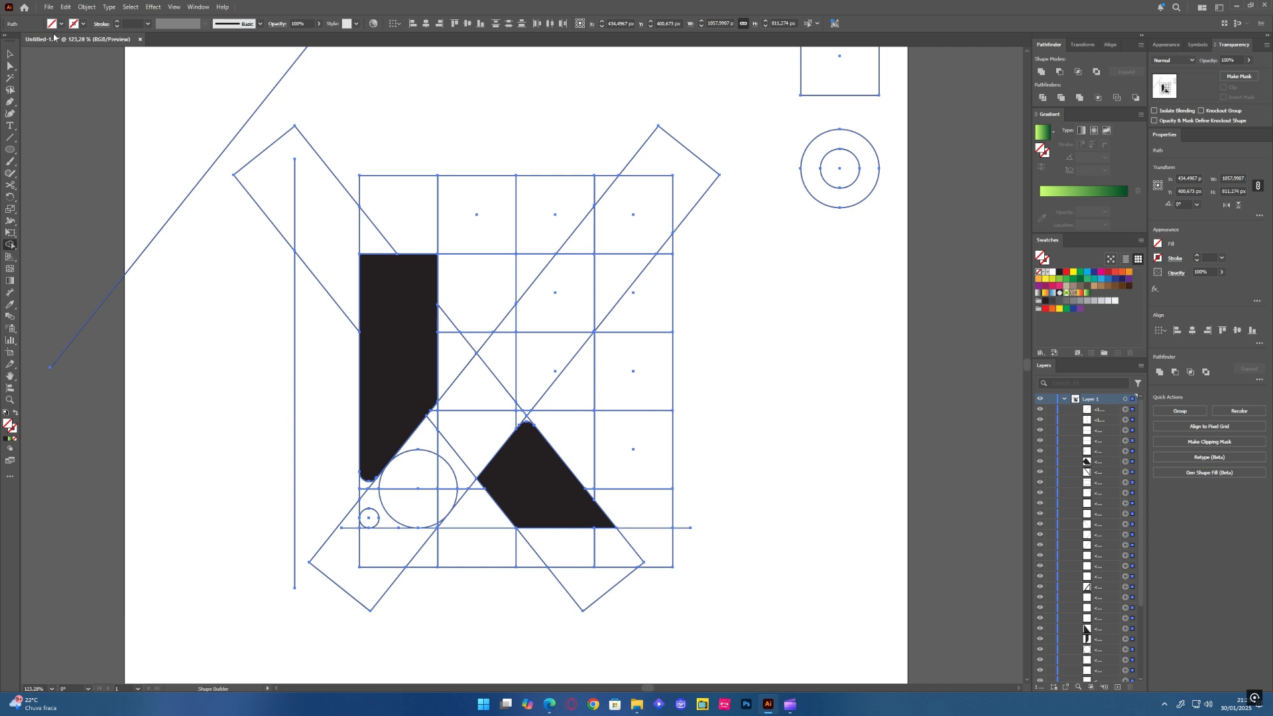
left_click(61, 25)
left_click(27, 61)
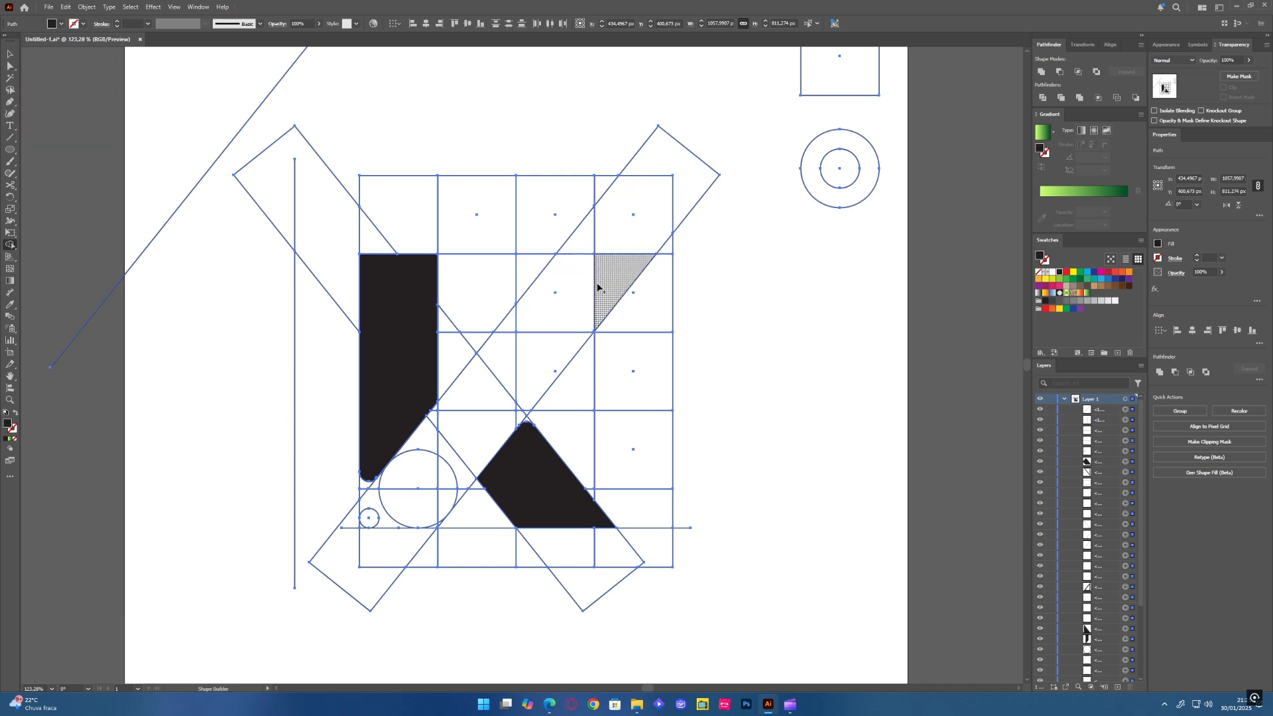
mouse_move(605, 278)
left_mouse_down()
mouse_move(562, 296)
mouse_move(503, 350)
mouse_move(513, 337)
mouse_move(553, 358)
mouse_move(511, 403)
mouse_move(521, 425)
mouse_move(524, 413)
mouse_move(497, 426)
mouse_move(434, 418)
mouse_move(421, 454)
mouse_move(451, 458)
mouse_move(461, 447)
mouse_move(444, 481)
mouse_move(458, 492)
mouse_move(364, 525)
mouse_move(365, 488)
mouse_move(428, 481)
left_mouse_up()
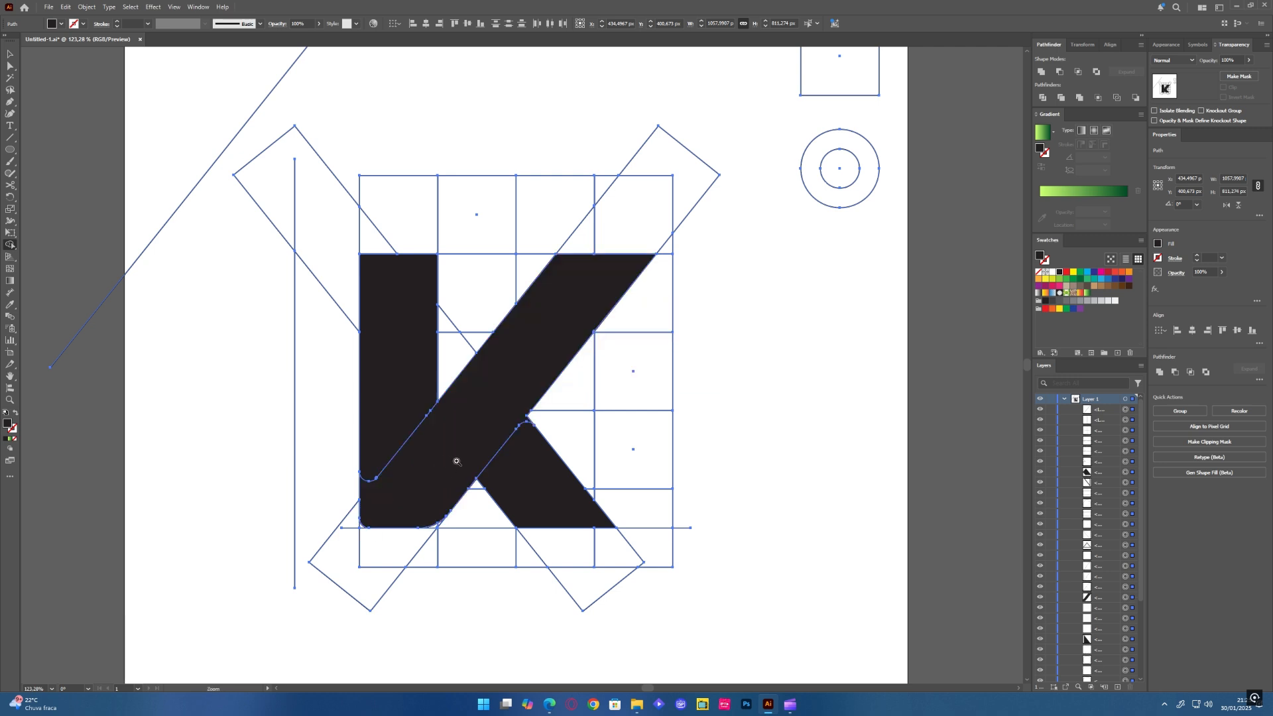
- Erase the grid regions beside the rising bar's right edge, in the second and third rows, with Shape Builder
key("ctrl+minus")
left_click_drag(390, 531, 517, 410)
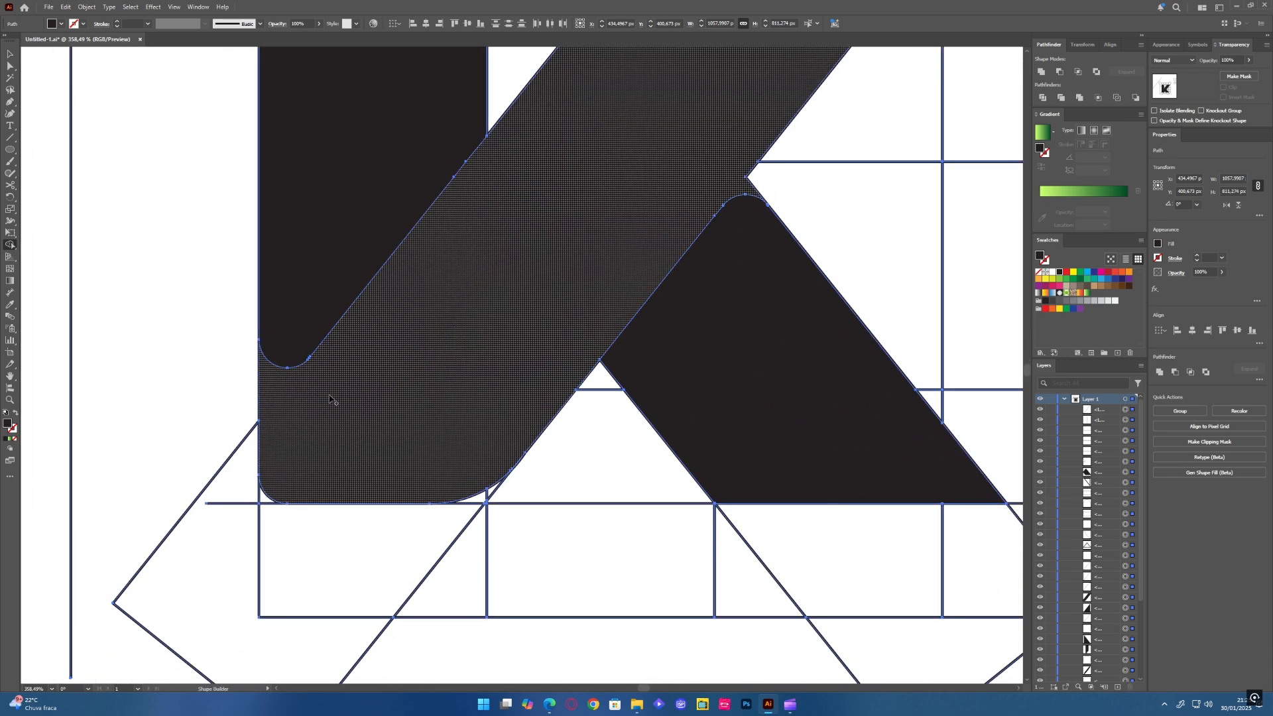
mouse_move(304, 322)
left_mouse_down()
mouse_move(319, 389)
mouse_move(380, 434)
mouse_move(645, 310)
left_mouse_up()
left_click_drag(643, 251, 515, 391)
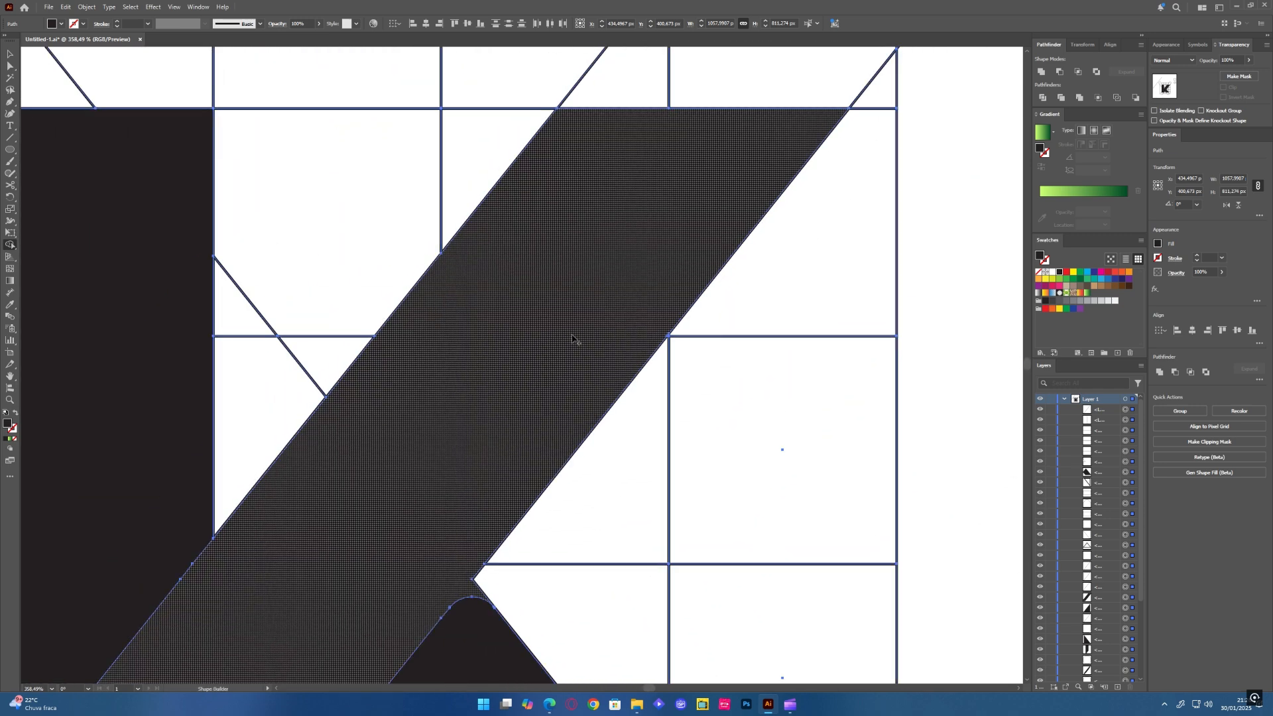
scroll(677, 346, "up", 6)
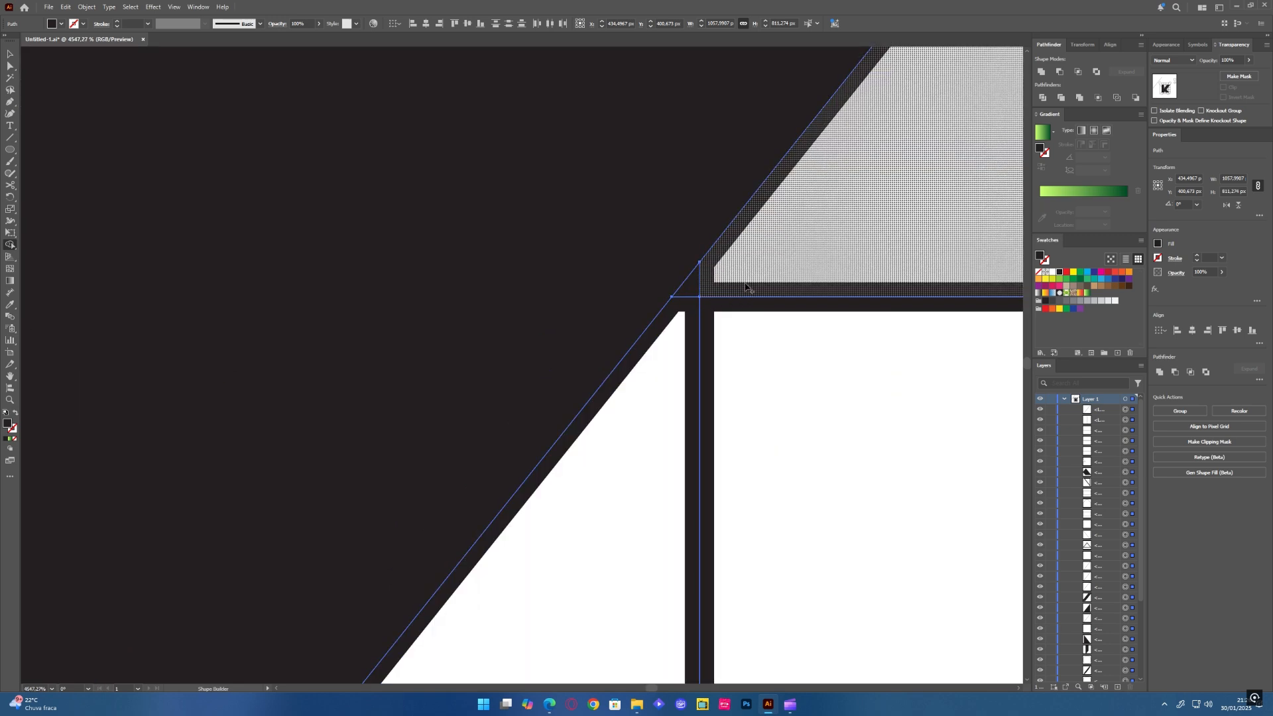
mouse_move(720, 283)
left_mouse_down()
mouse_move(672, 353)
mouse_move(718, 364)
mouse_move(758, 324)
left_mouse_up()
scroll(695, 320, "down", 7)
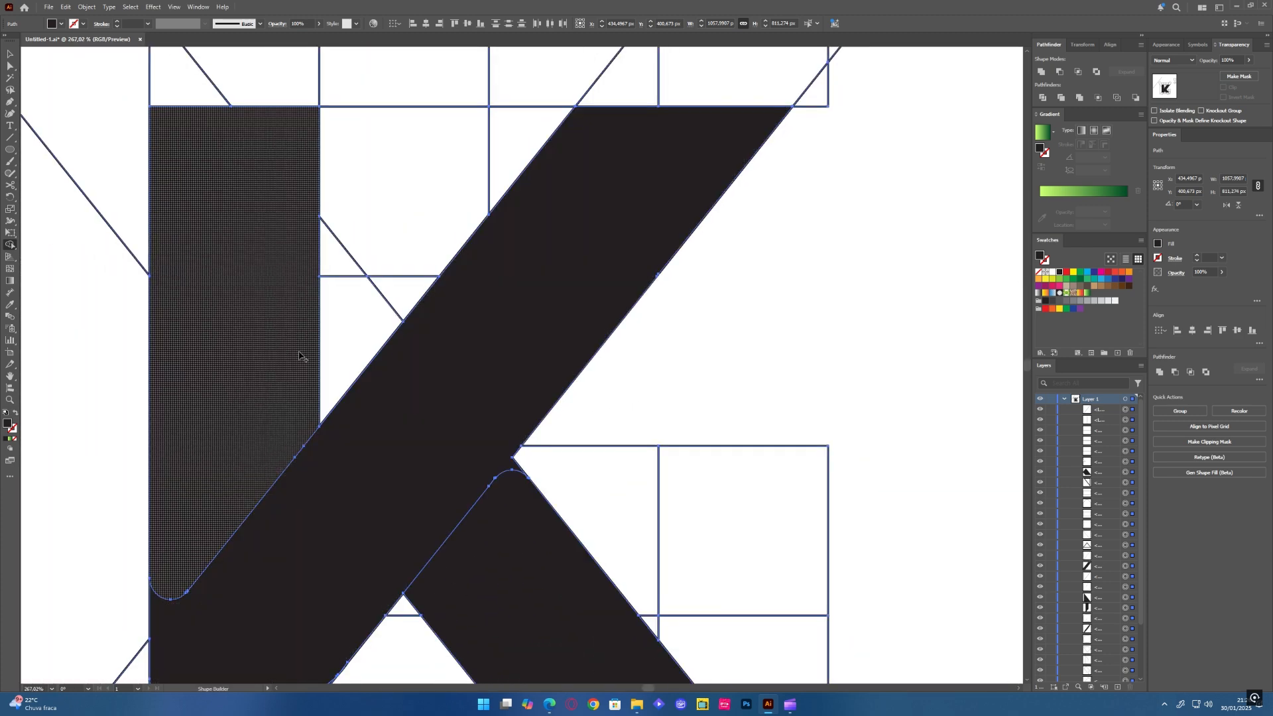
- Examine the stem's edges, its rounded lower end and its joint with the rising bar up close
scroll(418, 179, "up", 5)
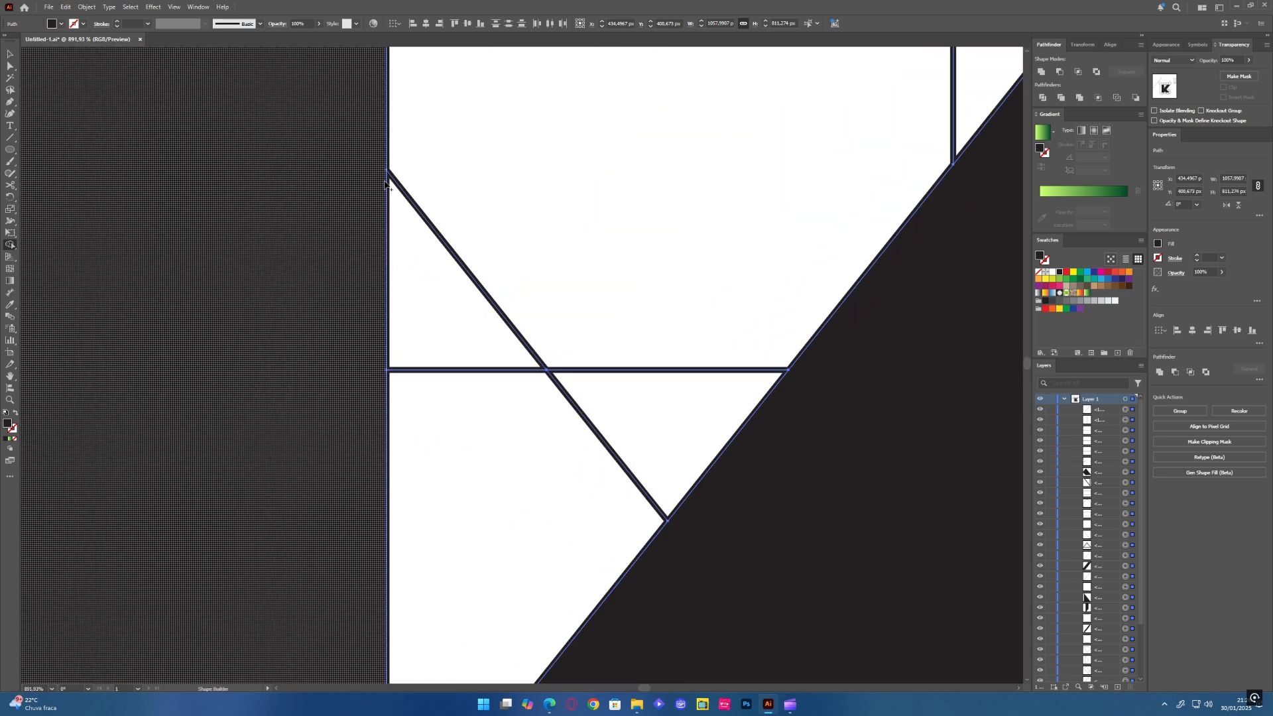
key("space")
left_click_drag(418, 336, 623, 344)
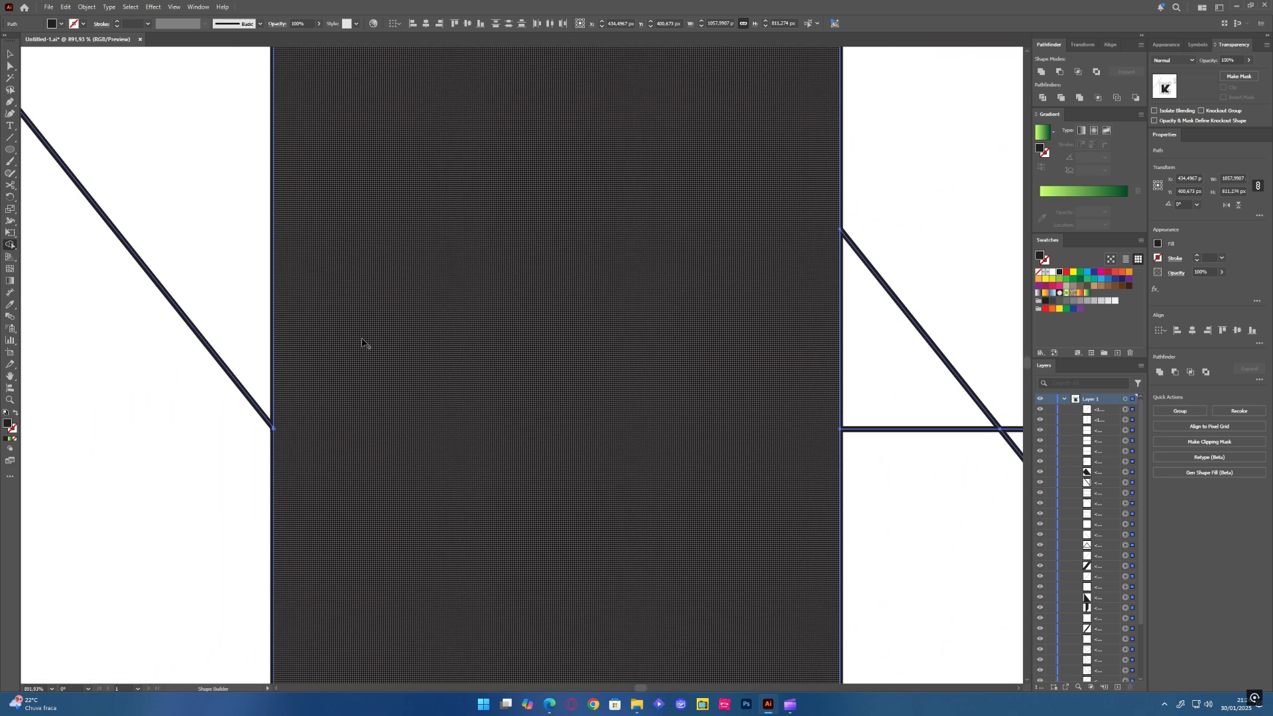
left_click_drag(361, 356, 316, 449)
scroll(400, 443, "down", 6)
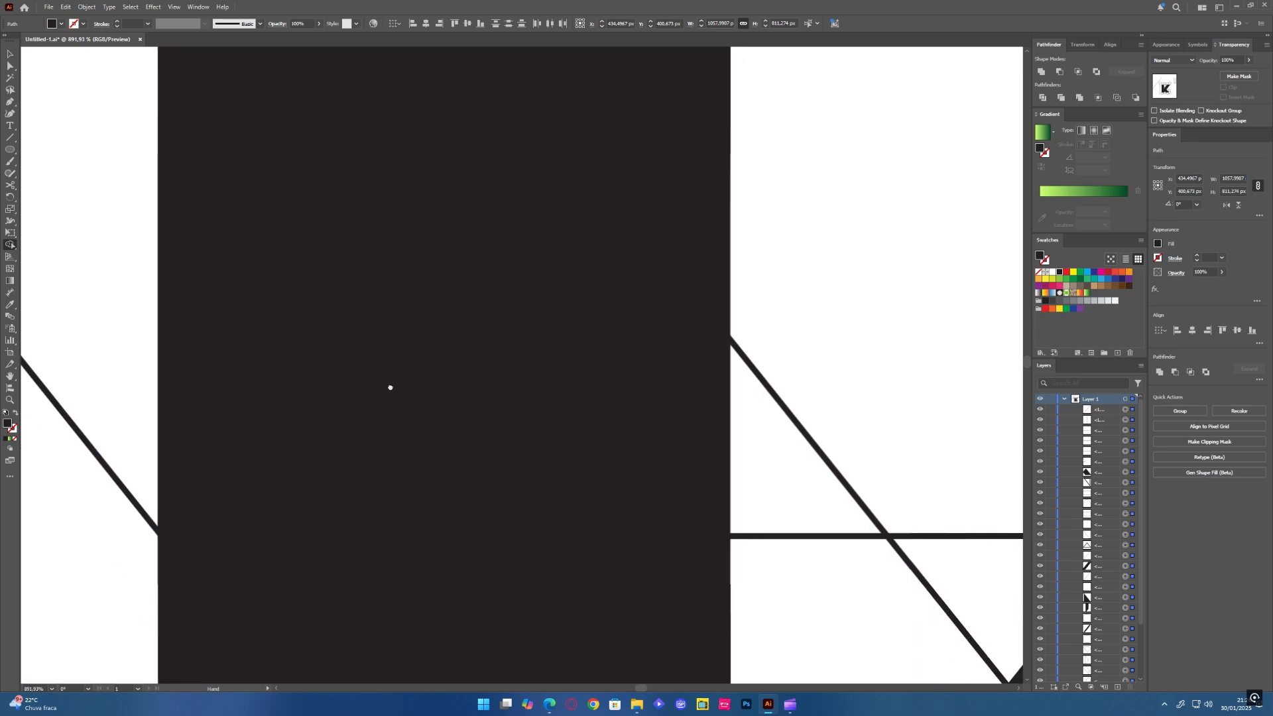
scroll(351, 340, "down", 8)
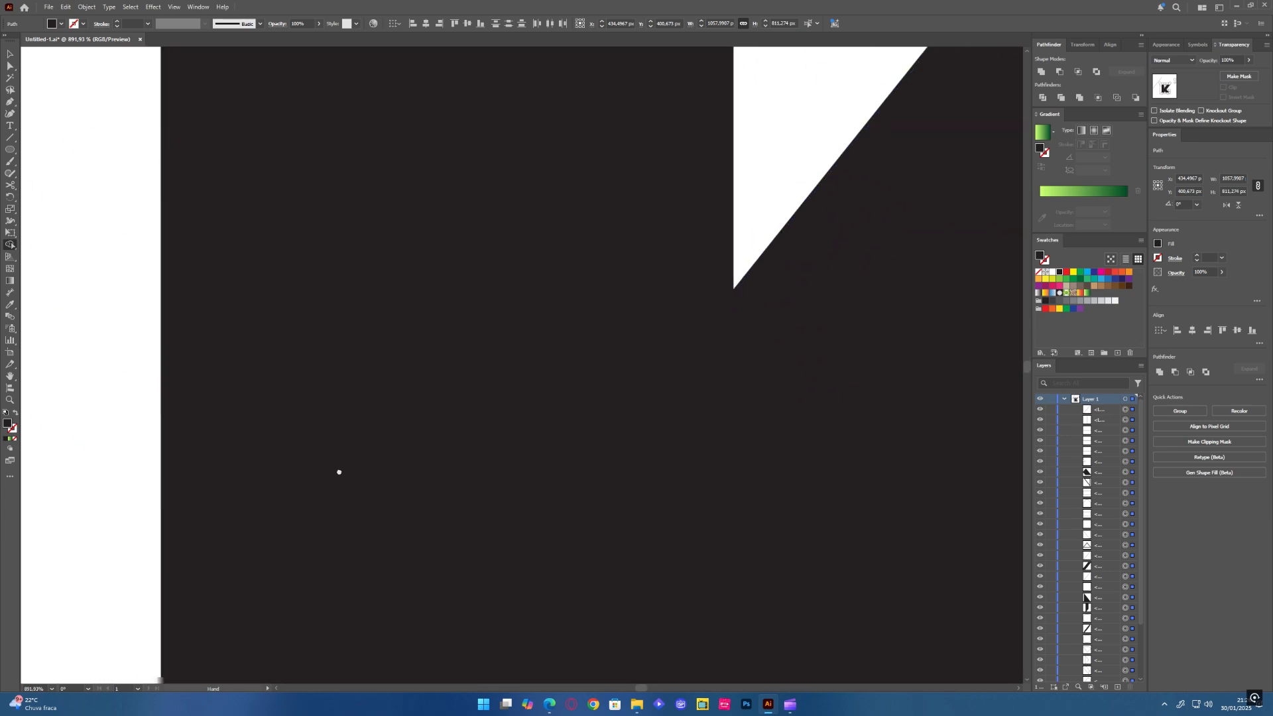
scroll(596, 527, "down", 7)
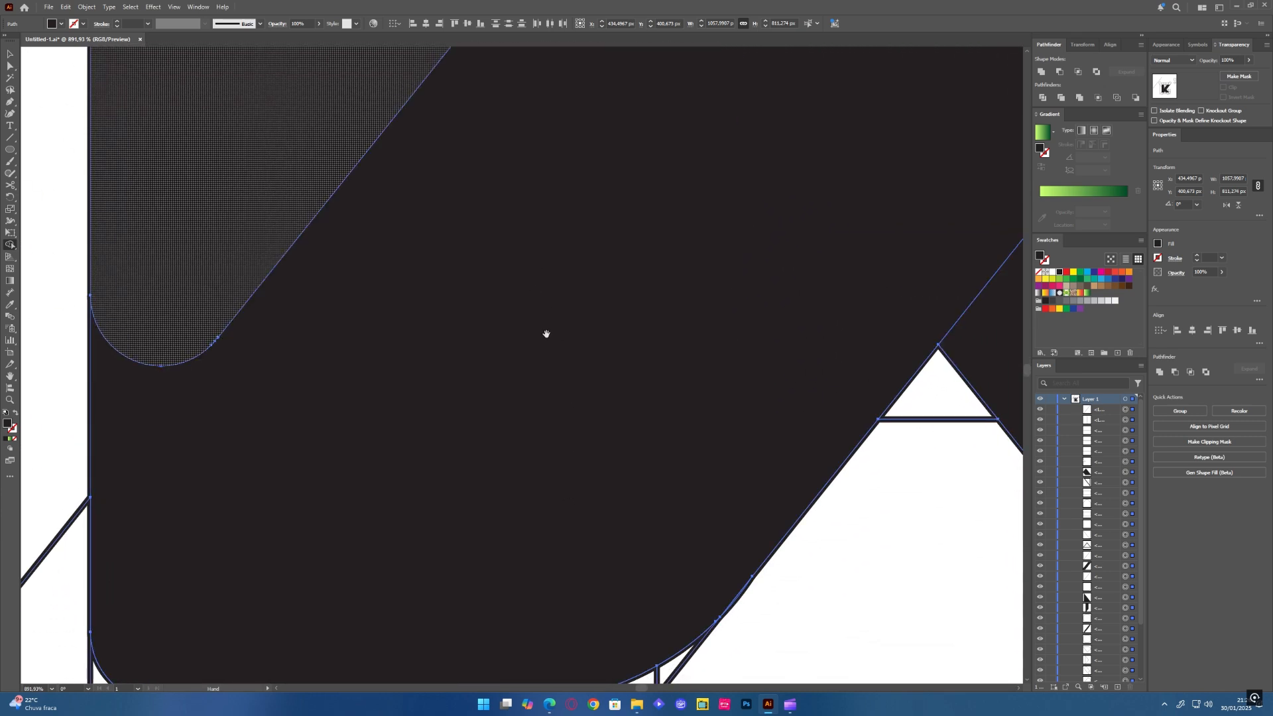
left_click_drag(694, 238, 606, 440)
left_click_drag(608, 375, 738, 245)
key("ctrl+0")
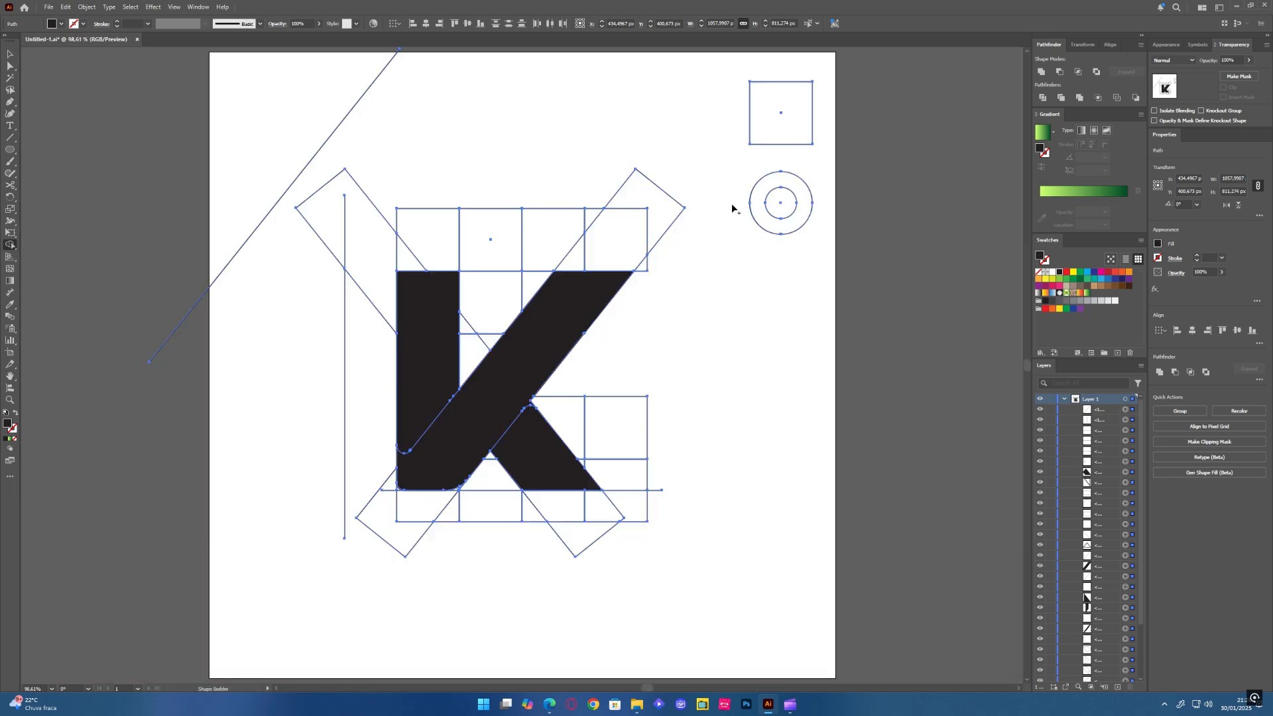
- Select the three black K pieces (stem, rising bar and lower leg) and cut them from the artwork
left_click(10, 53)
left_click(499, 162)
left_click(429, 358)
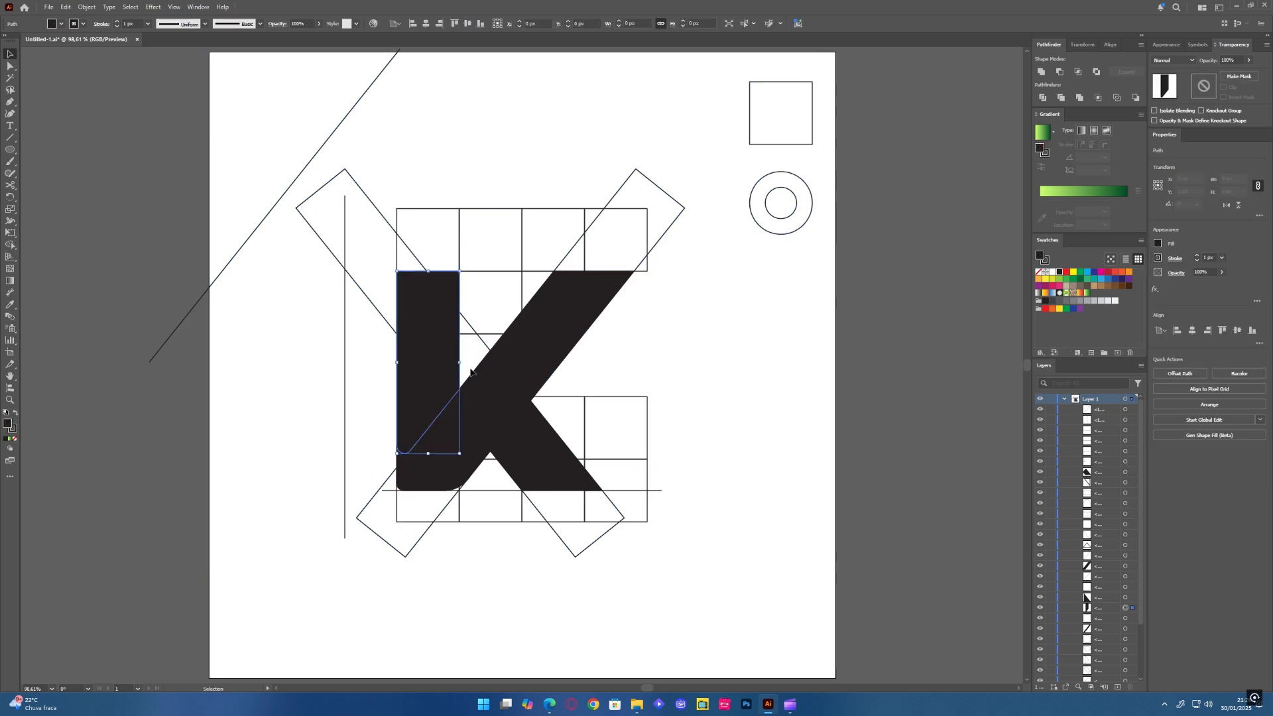
left_click(519, 366, "shift")
left_click(530, 456, "shift")
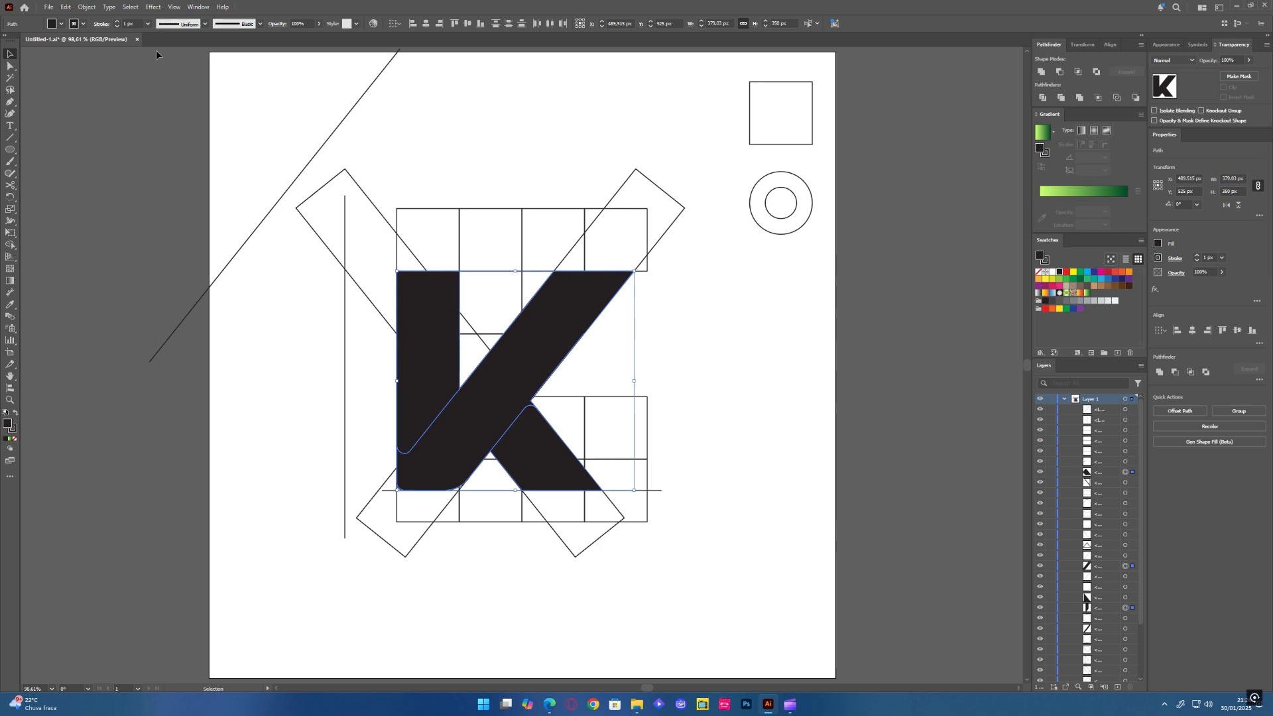
left_click(66, 7)
left_click(84, 50)
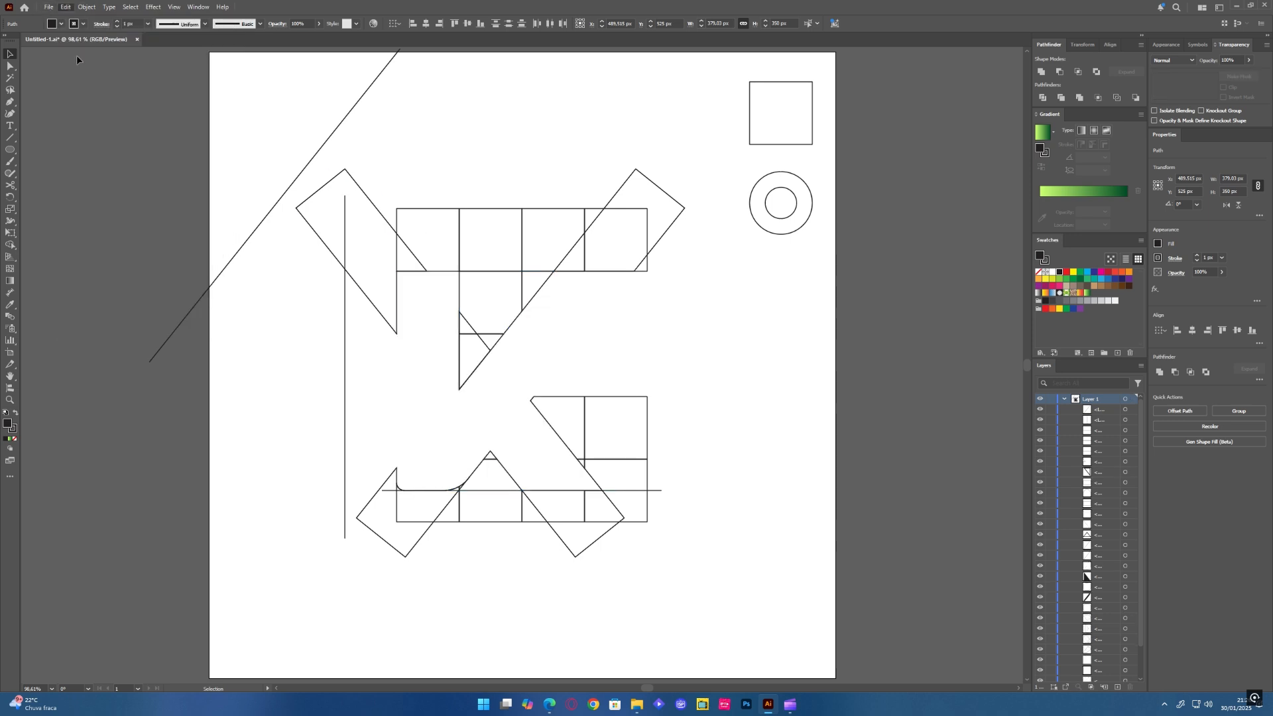
- Clear all the remaining grid, bar, line and circle construction artwork from the document
left_click_drag(714, 169, 196, 558)
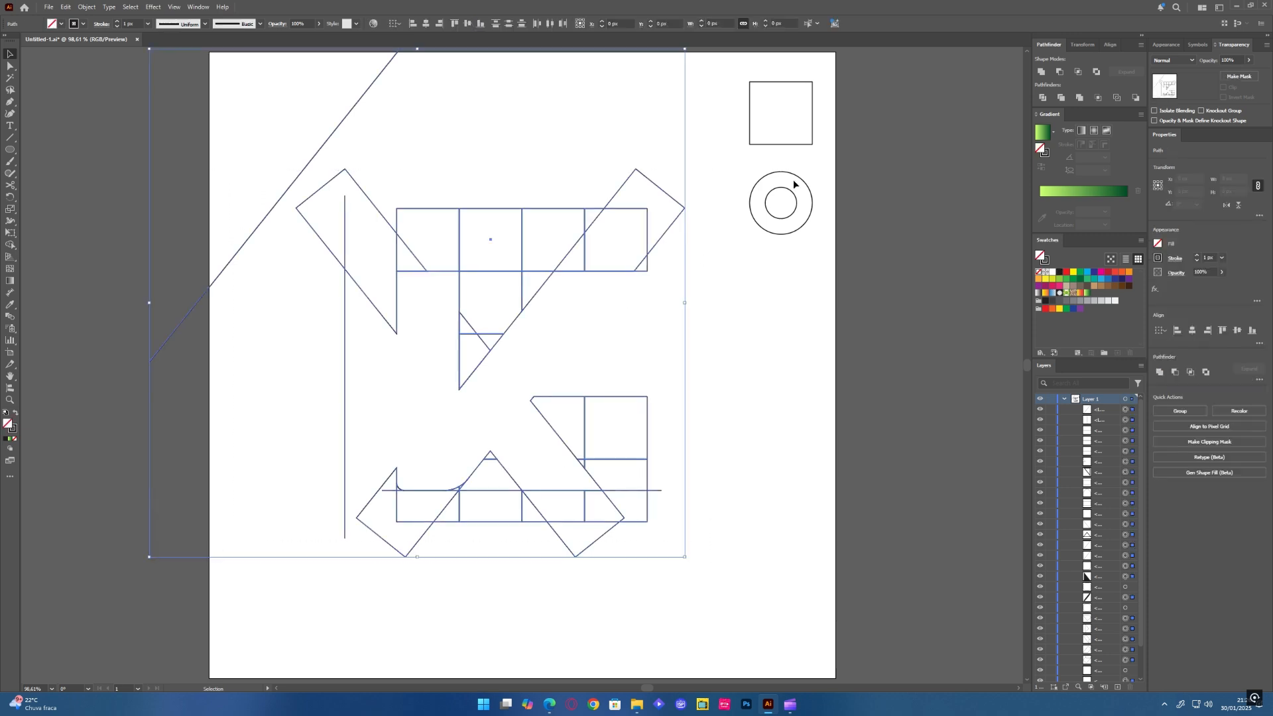
key("ctrl+a")
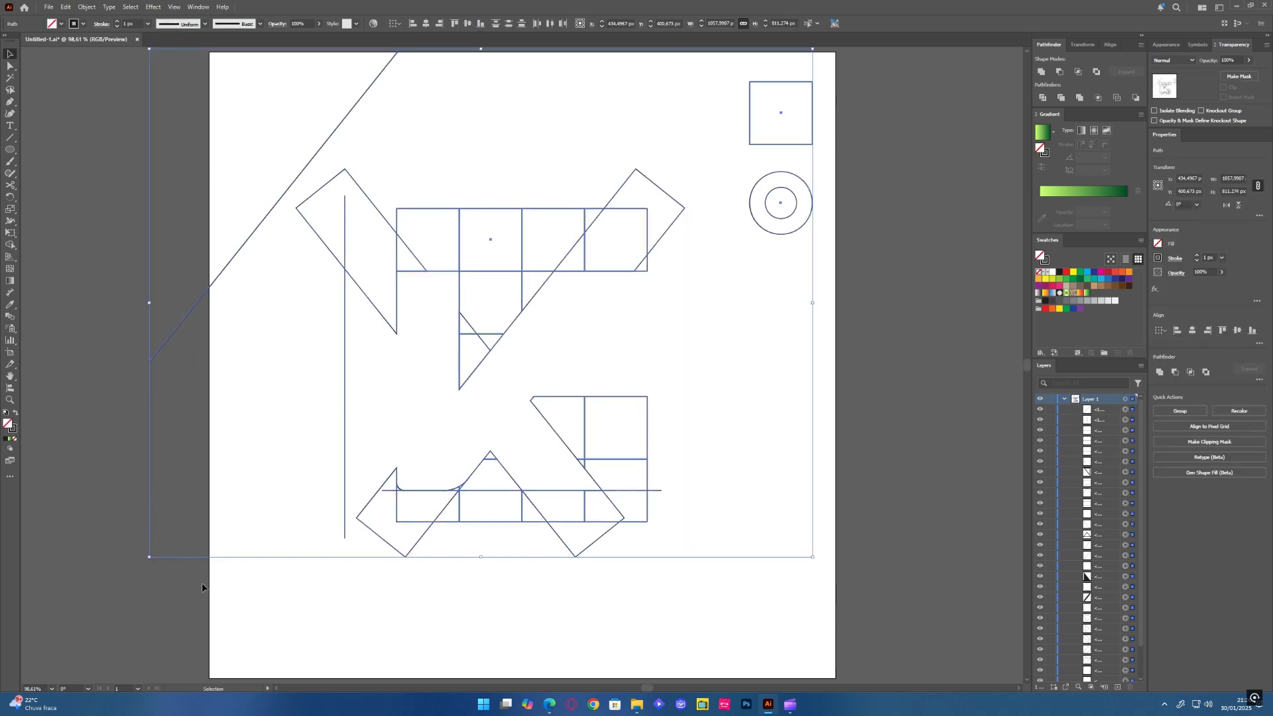
left_click(66, 7)
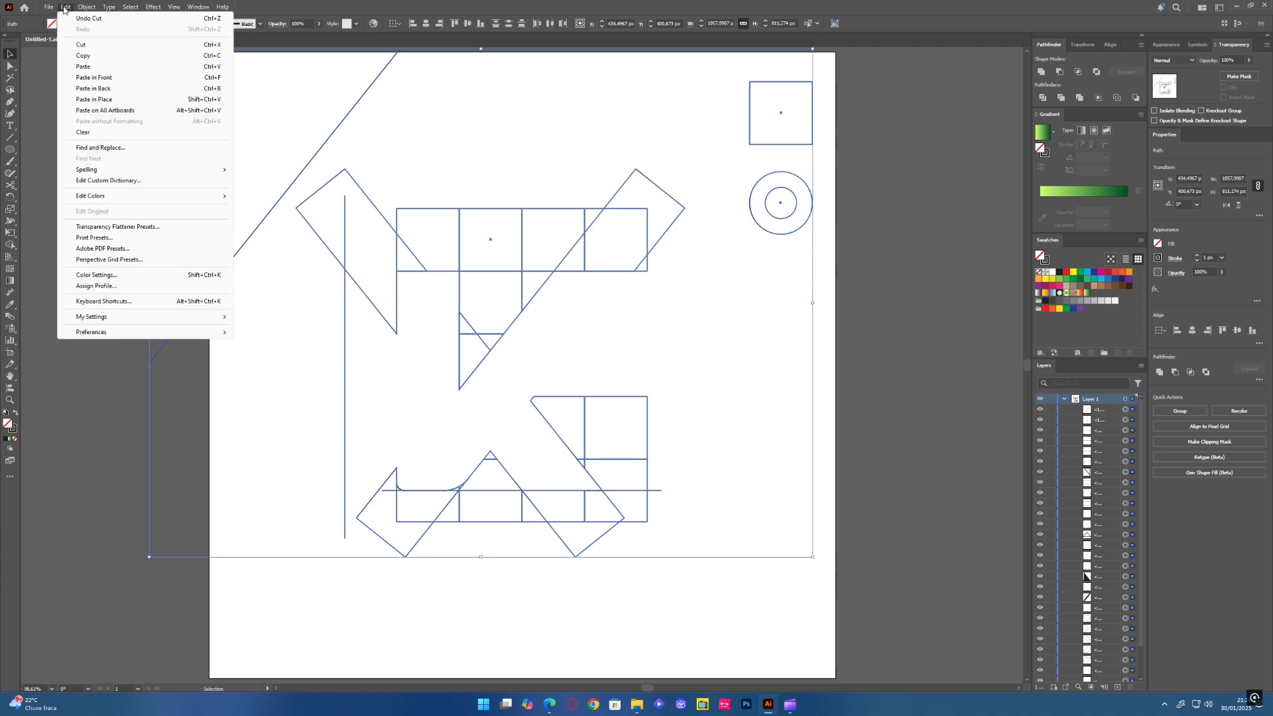
left_click(82, 133)
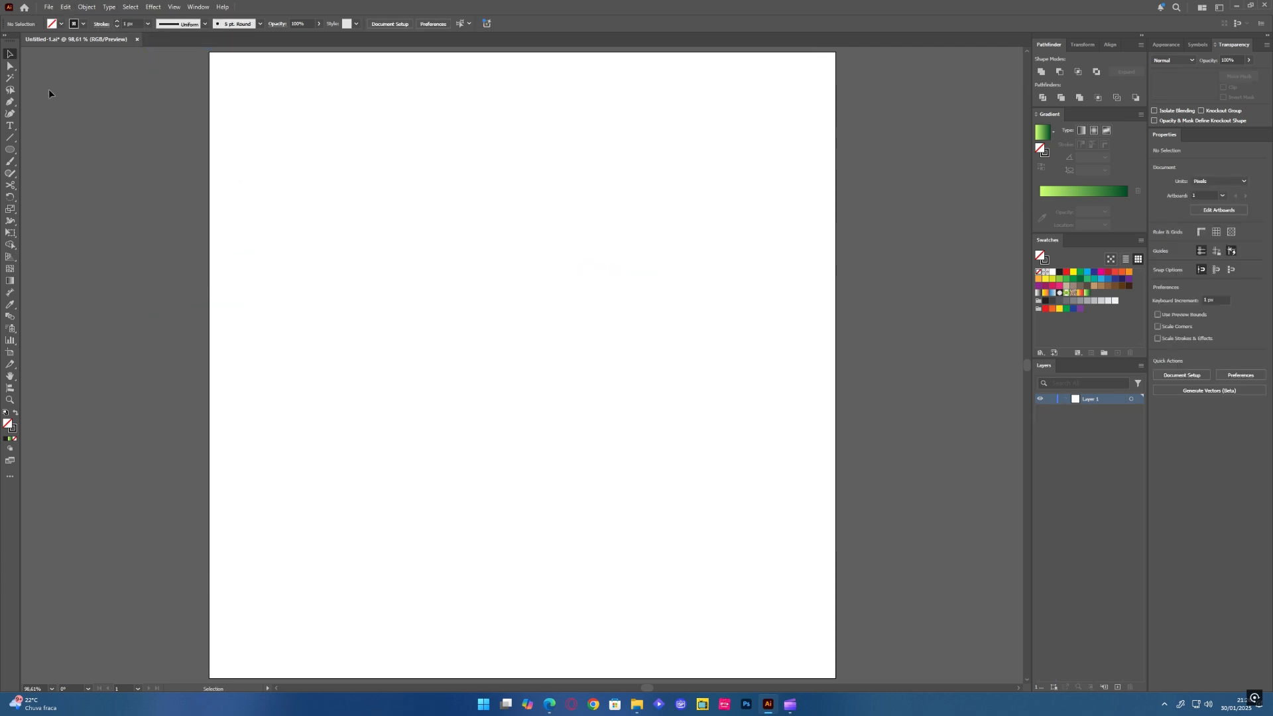
- Paste the cut K pieces with Paste on All Artboards and deselect them
left_click(66, 6)
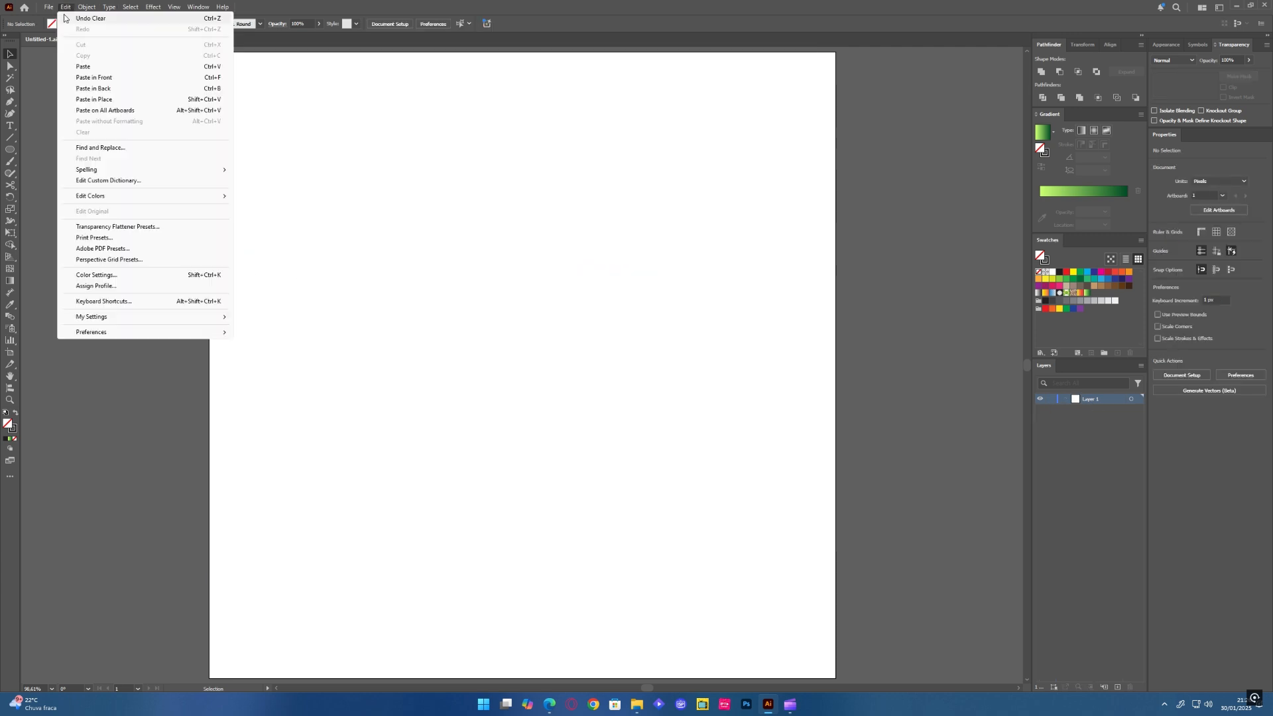
left_click(113, 109)
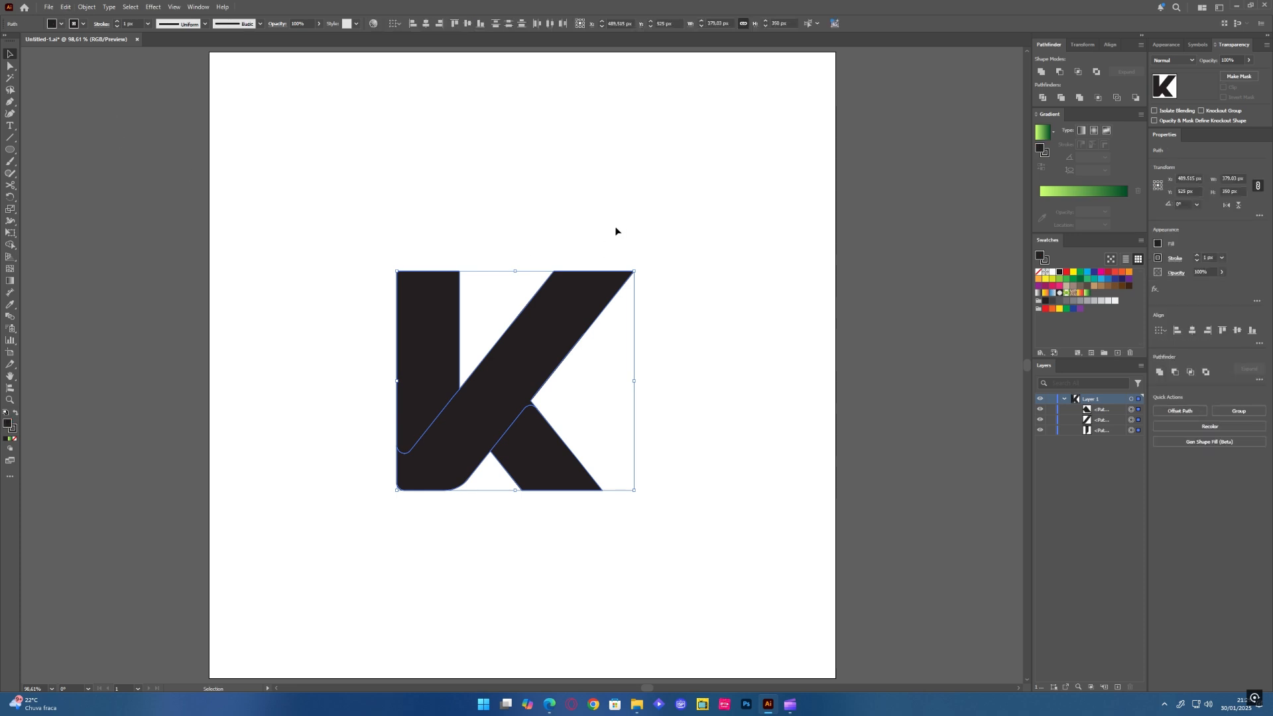
left_click(608, 249)
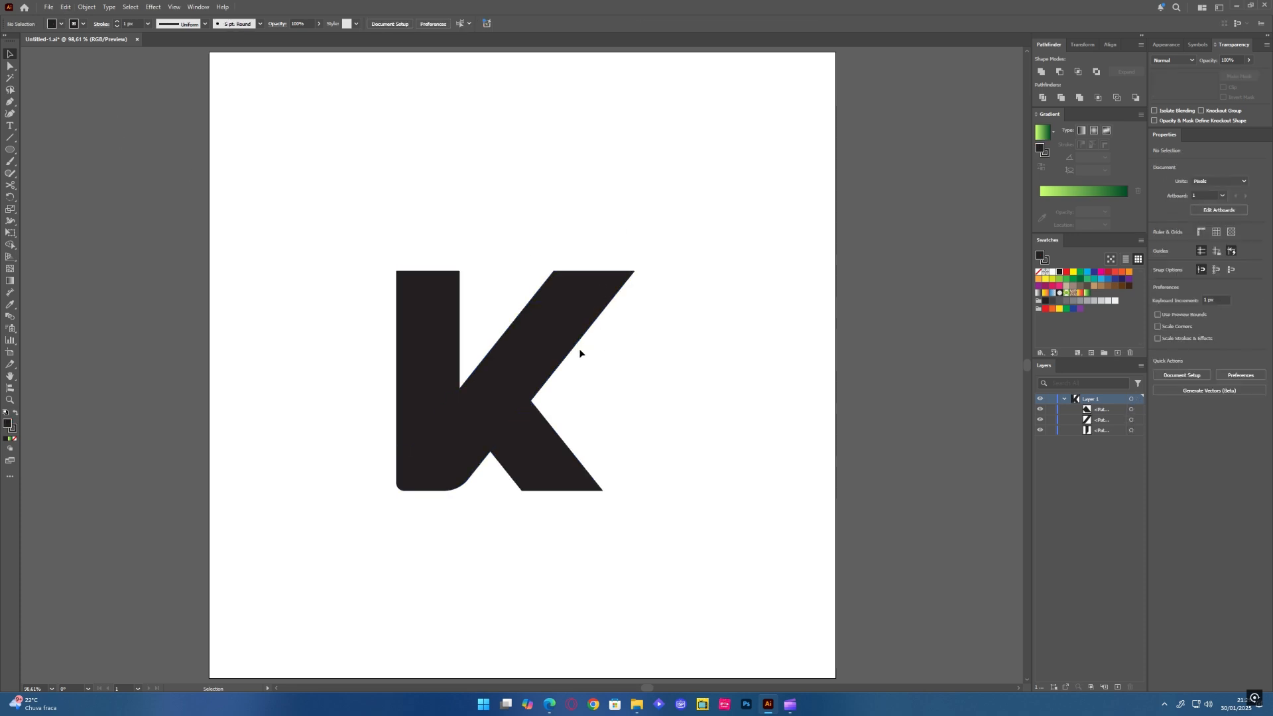
- Remove the stroke from all three K pieces and fill them with the light-to-dark green linear gradient
left_click_drag(675, 238, 528, 413)
left_click_drag(358, 577, 358, 576)
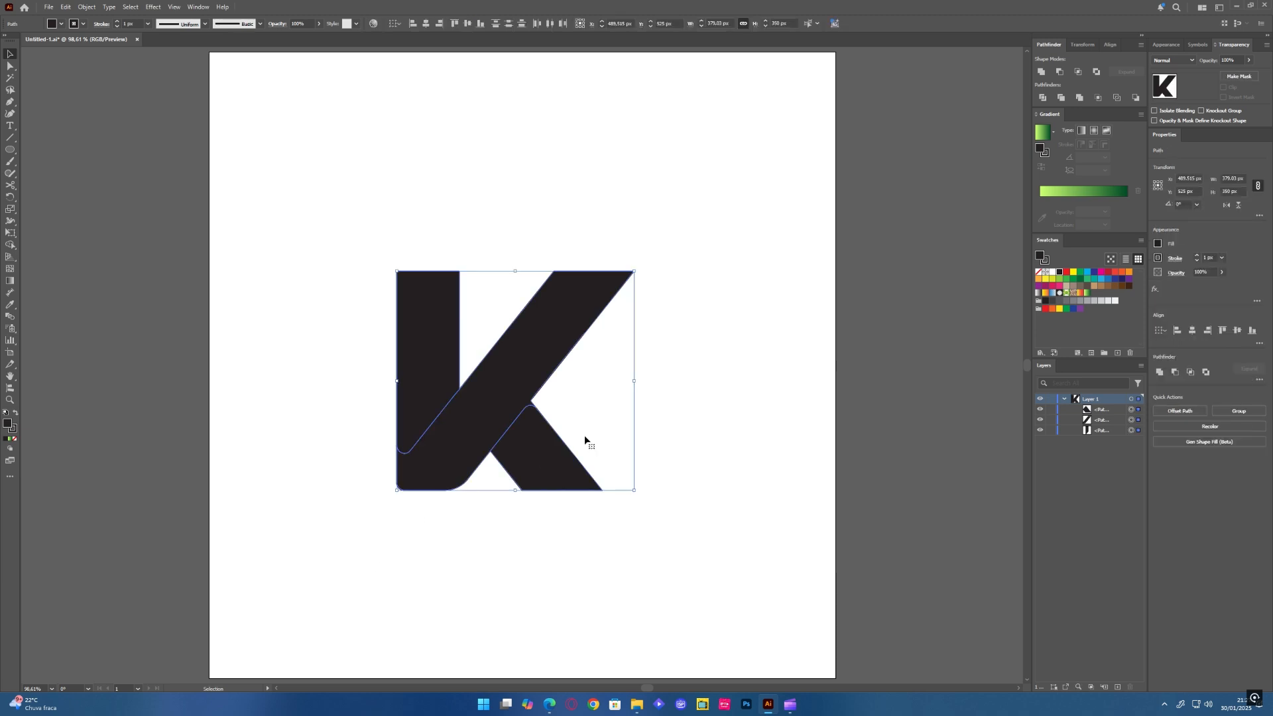
left_click(1044, 156)
left_click(1039, 272)
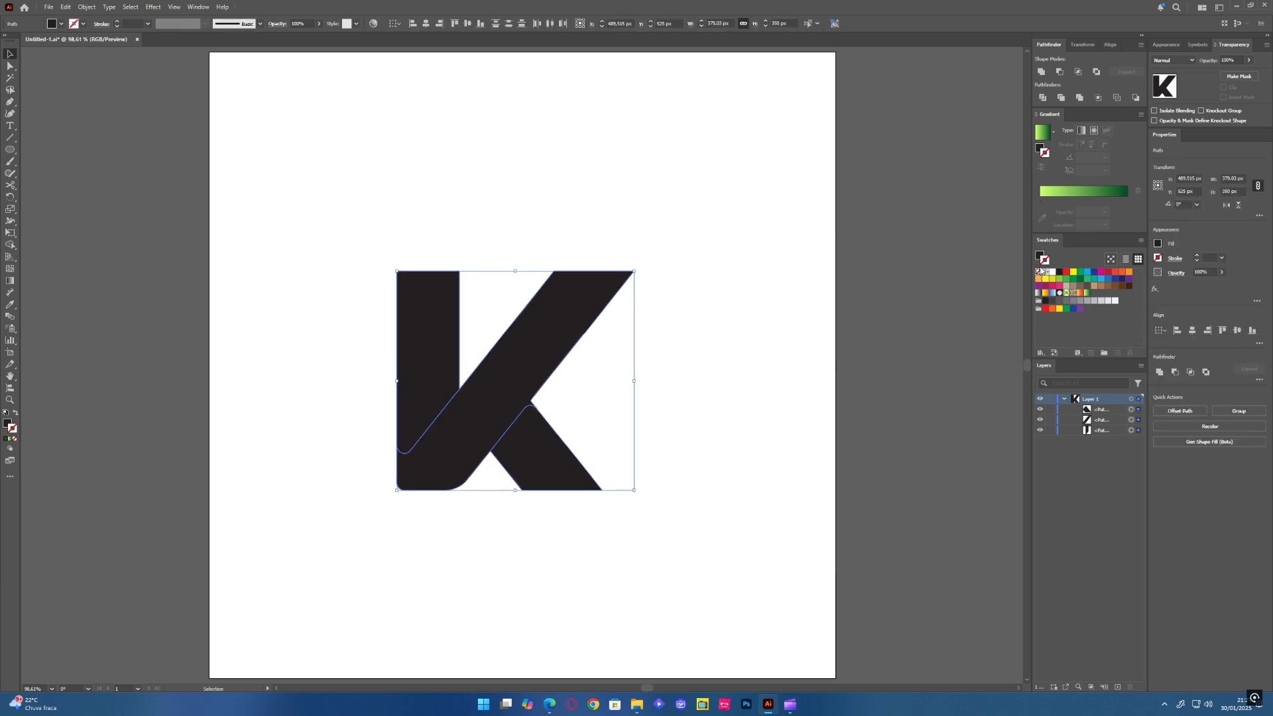
left_click(1039, 149)
left_click(1042, 133)
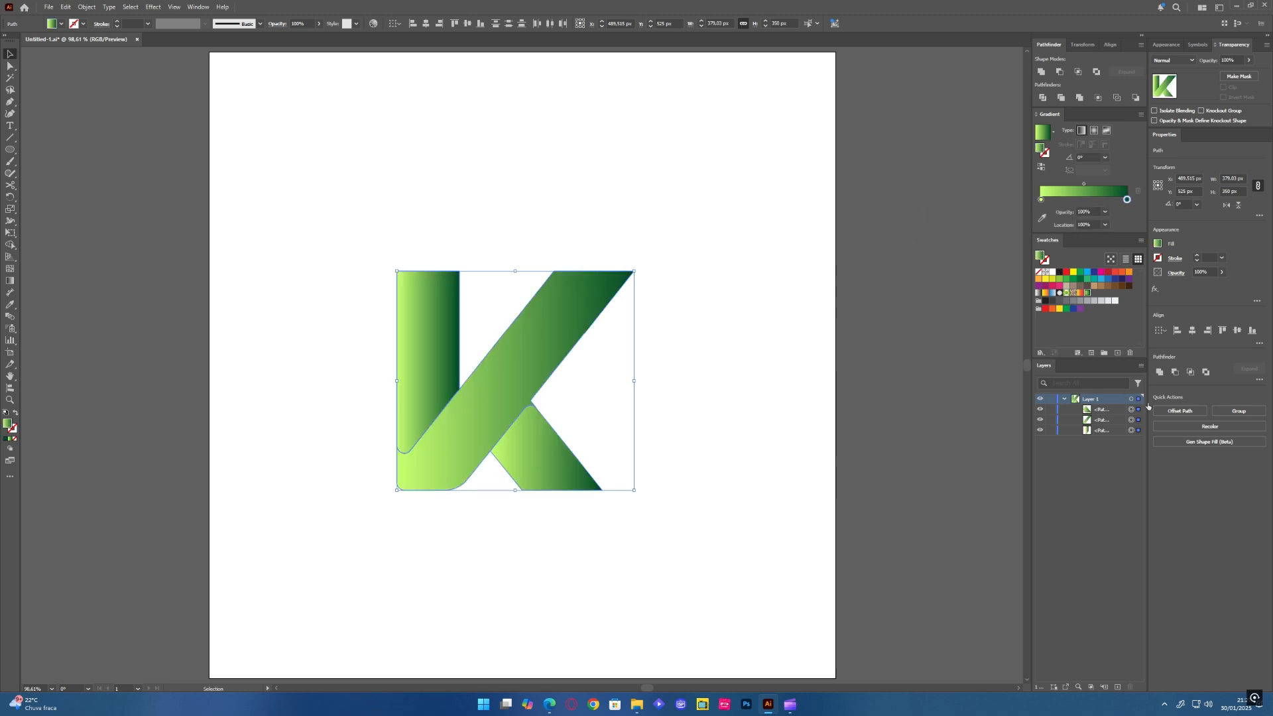
- Group the K pieces and center the group horizontally and vertically on the artboard
left_click(1238, 411)
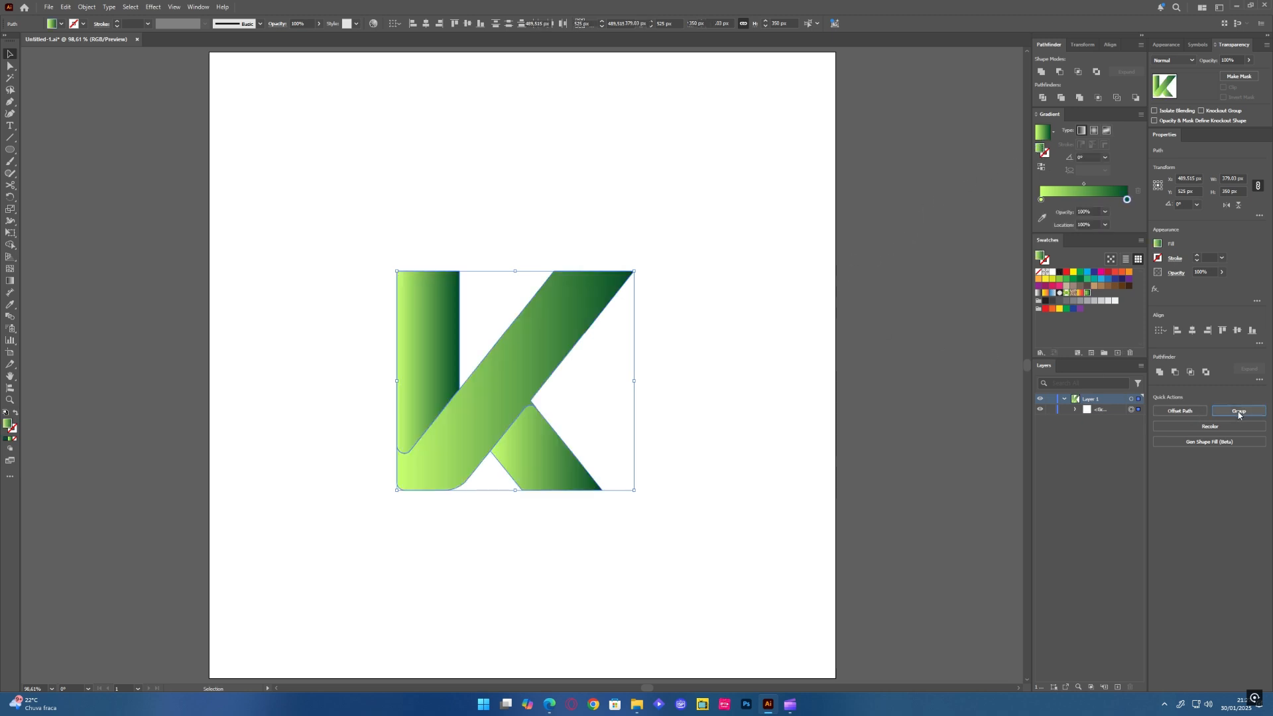
left_click(1192, 332)
left_click(1237, 330)
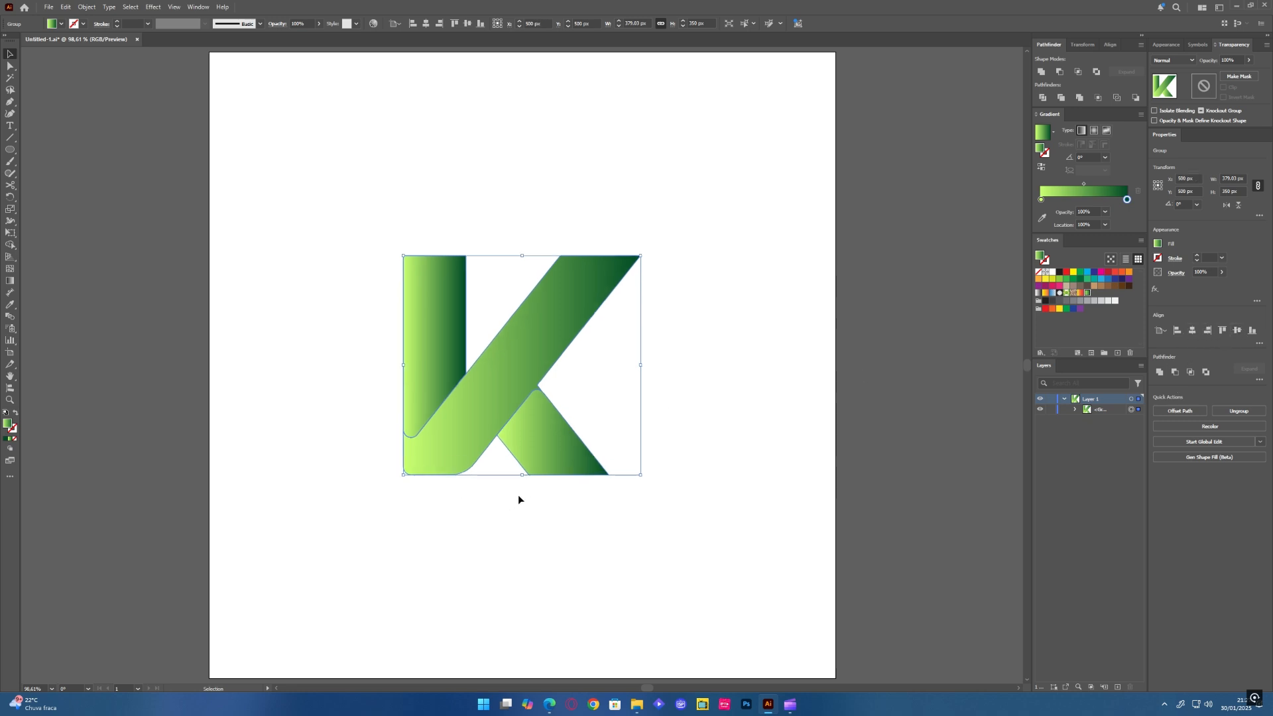
- Scale the K group up proportionally from its center to about 926 × 855 px
left_click_drag(525, 476, 529, 633)
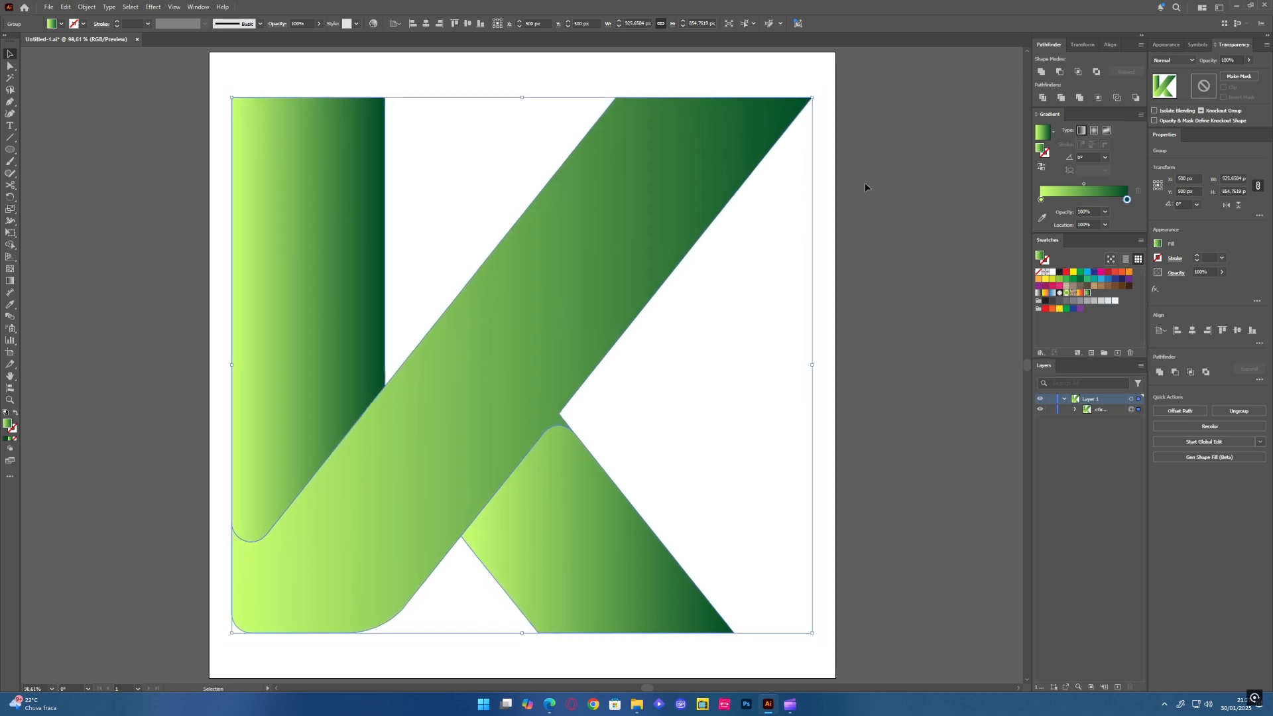
left_click(898, 216)
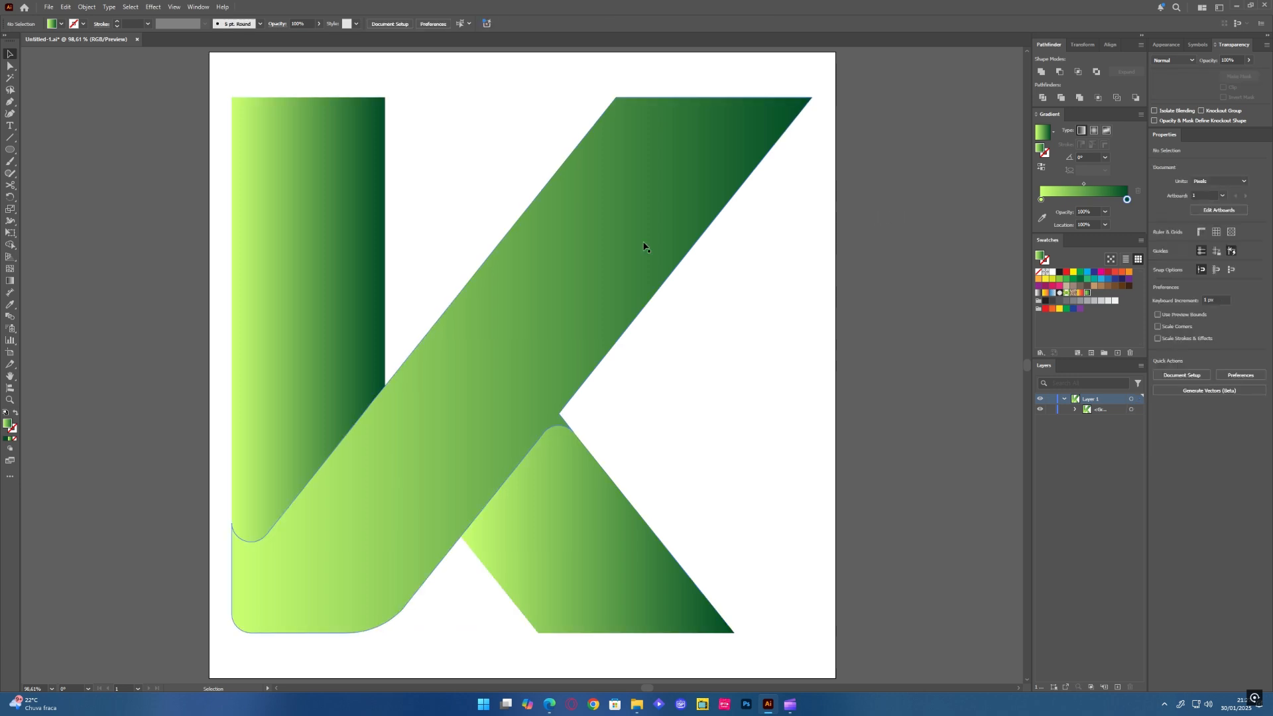
- Redraw the K group's gradient as one diagonal from the stem's upper-left corner to the lower notch between the rising bar and the leg
left_click(11, 281)
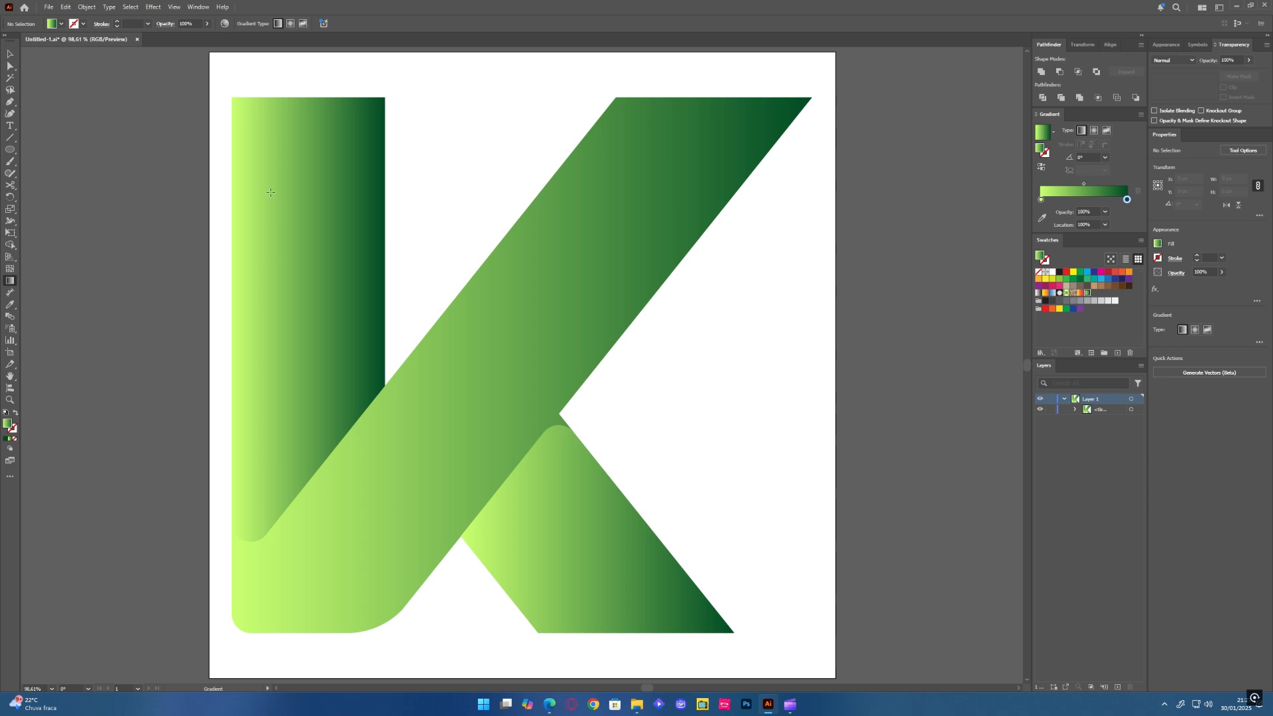
left_click(328, 216)
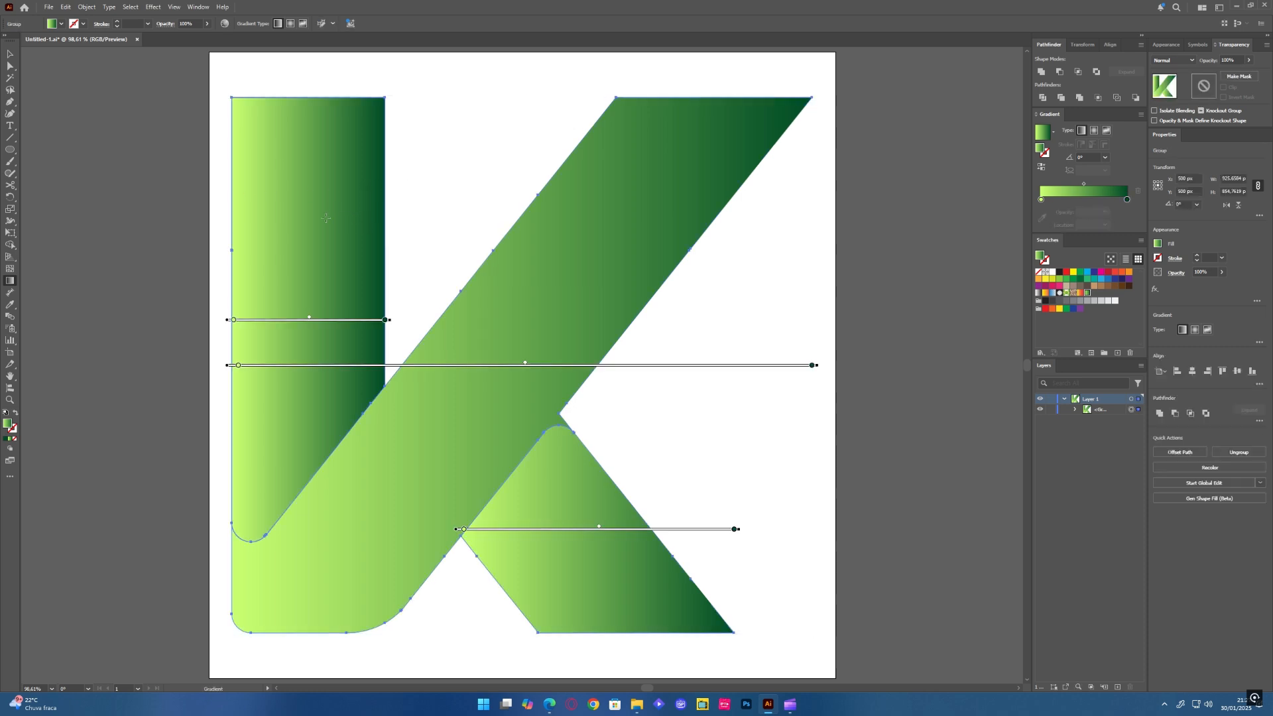
left_click_drag(229, 95, 462, 539)
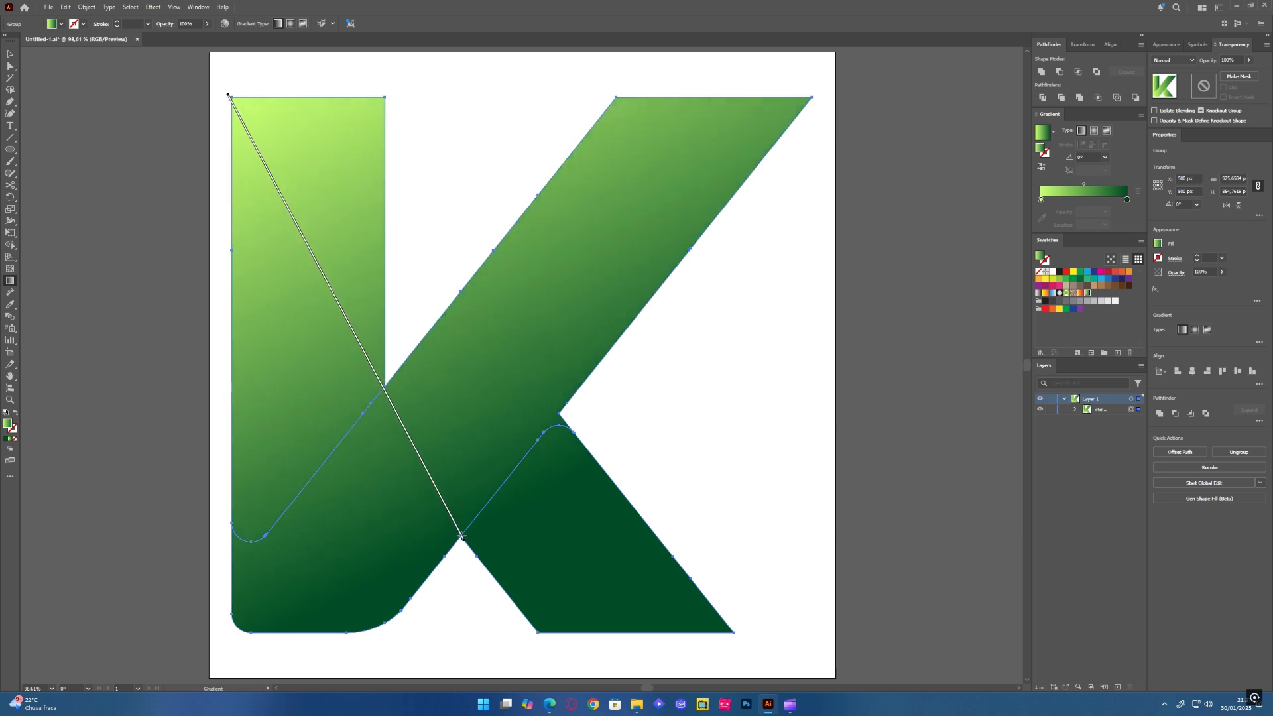
left_click_drag(462, 536, 461, 532)
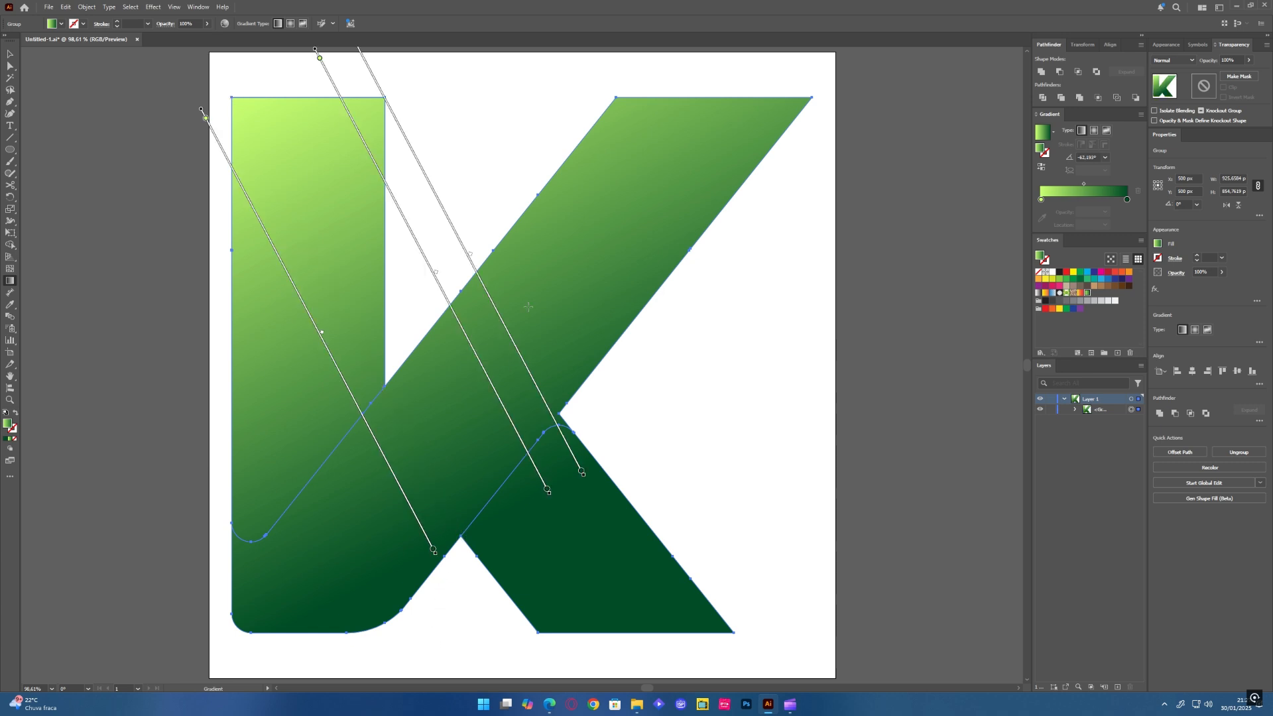
- Ungroup the K so its stem, rising bar and leg are separate pieces
left_click(880, 265)
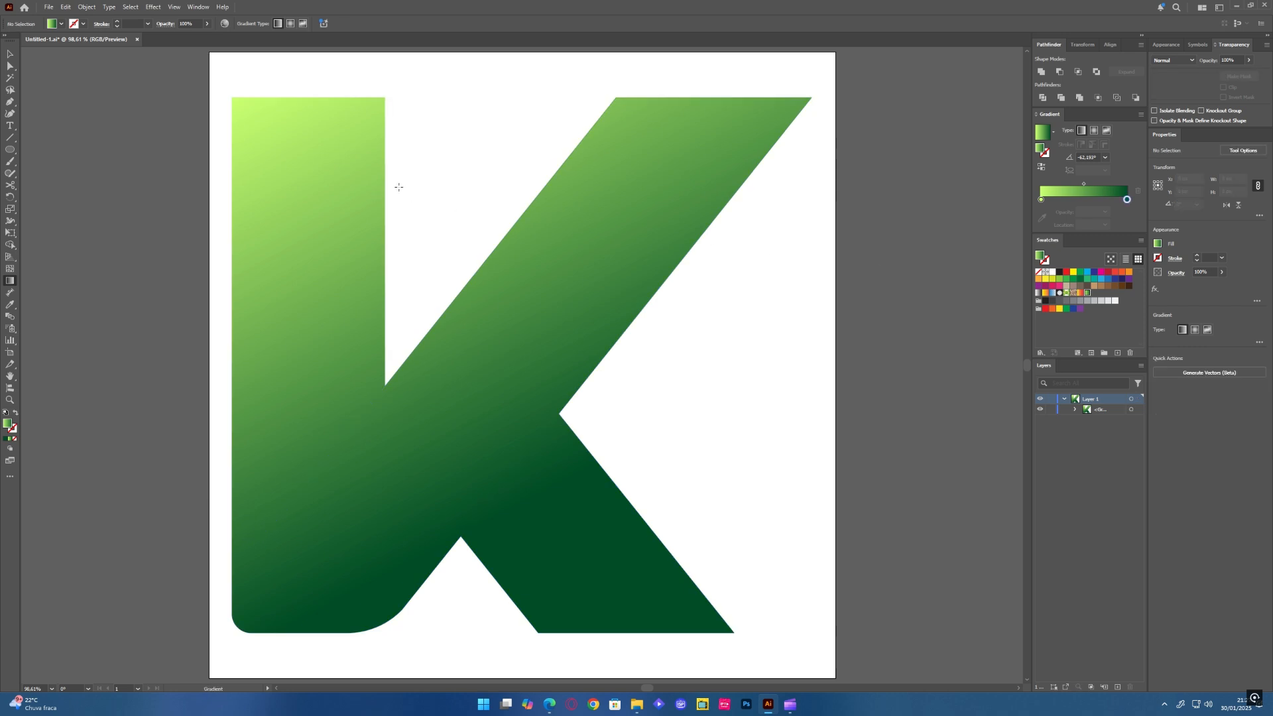
left_click(329, 182)
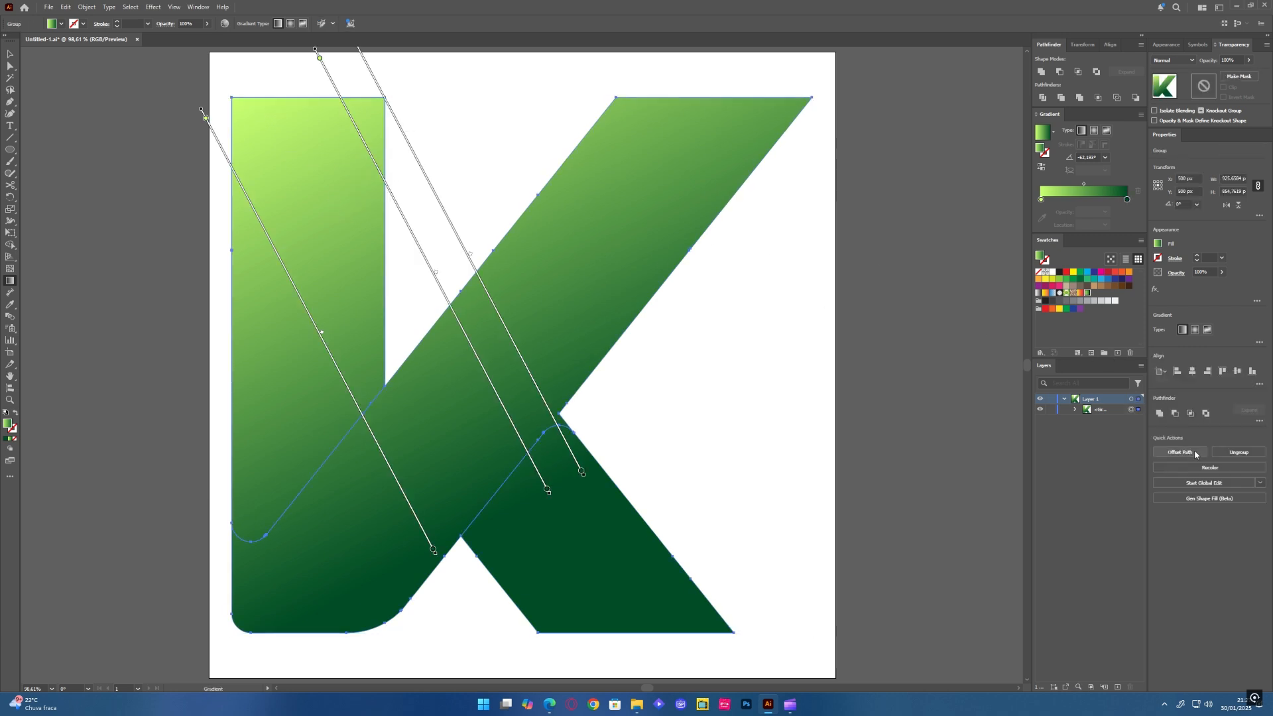
left_click(1230, 453)
left_click(858, 365)
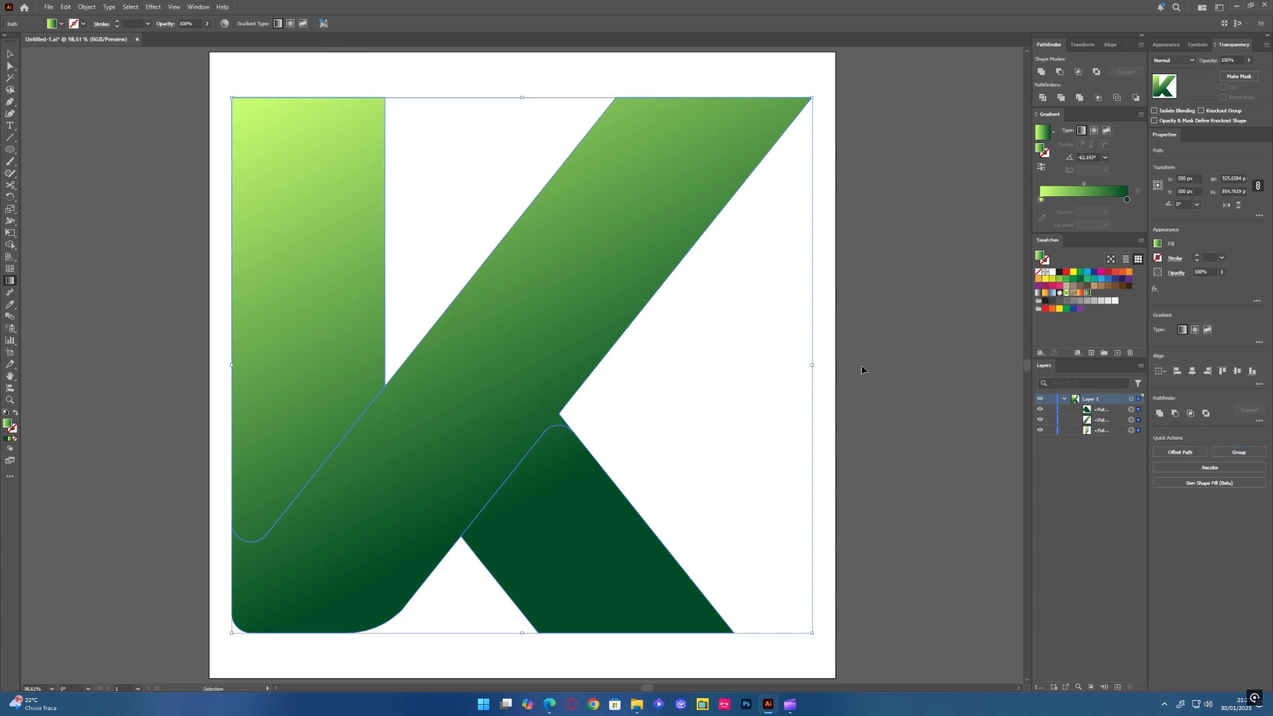
- Redraw the stem's gradient alone as a diagonal from its upper-left corner to the right-hand notch between the rising bar and the leg
left_click(277, 175)
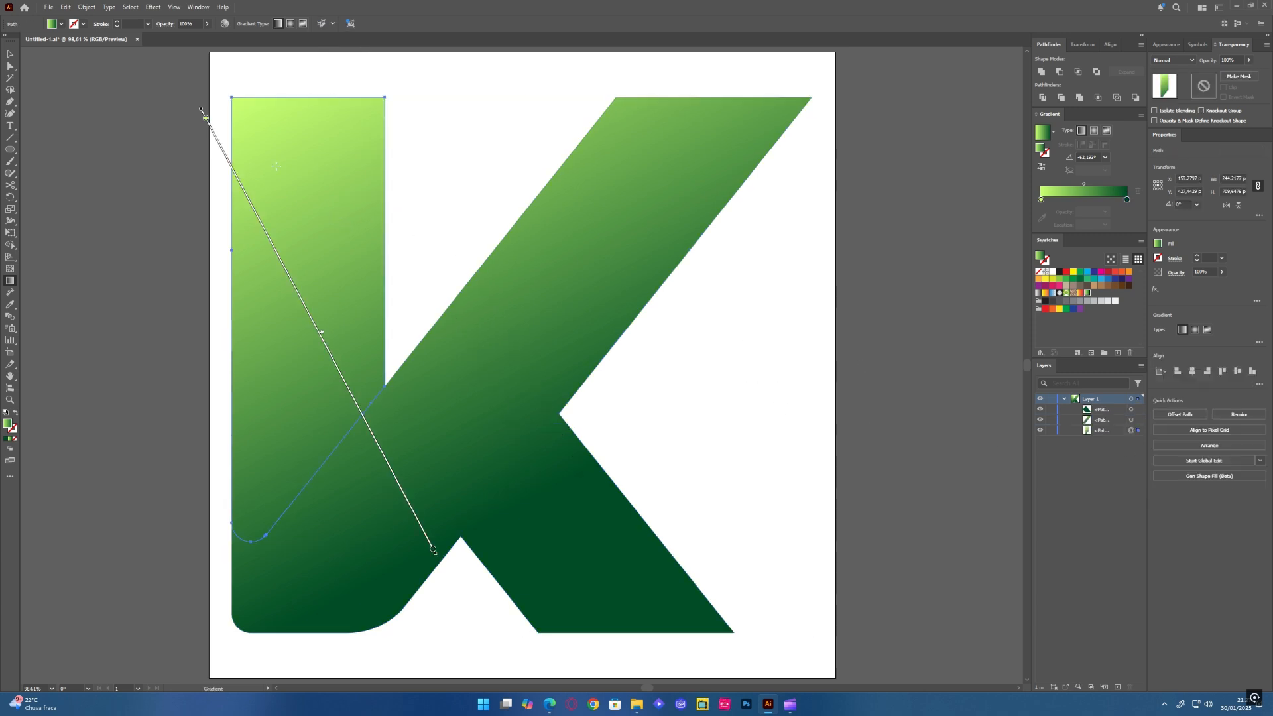
mouse_move(234, 101)
left_mouse_down()
mouse_move(464, 538)
mouse_move(563, 417)
mouse_move(426, 355)
mouse_move(398, 455)
mouse_move(531, 440)
mouse_move(558, 410)
left_mouse_up()
key("ctrl+z")
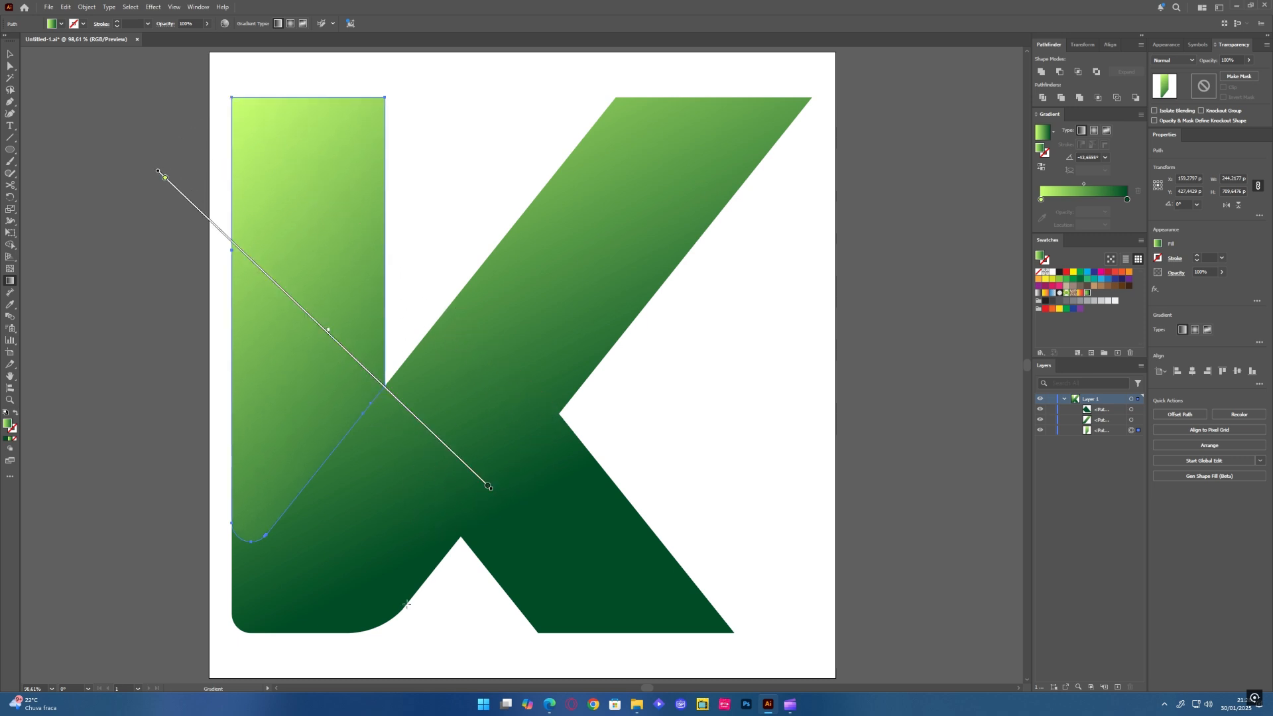
- Redraw the rising bar's gradient from its lower-left corner to its upper-right tip, and the leg's from its lower-right tip to its left edge
left_click(272, 616)
mouse_move(259, 618)
left_mouse_down()
mouse_move(245, 622)
mouse_move(744, 139)
mouse_move(817, 97)
mouse_move(800, 82)
left_mouse_up()
left_click(693, 546)
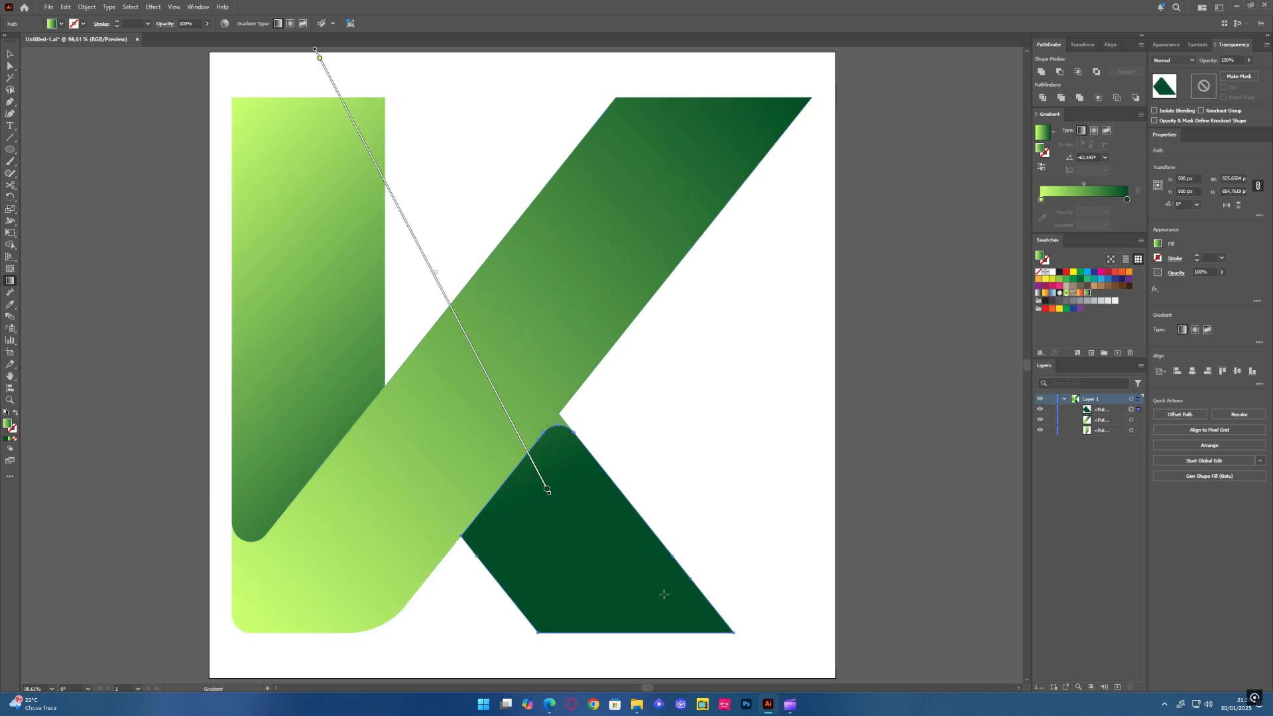
mouse_move(733, 631)
left_mouse_down()
mouse_move(605, 568)
mouse_move(526, 489)
mouse_move(537, 486)
mouse_move(459, 534)
mouse_move(470, 502)
left_mouse_up()
key("ctrl+shift+a")
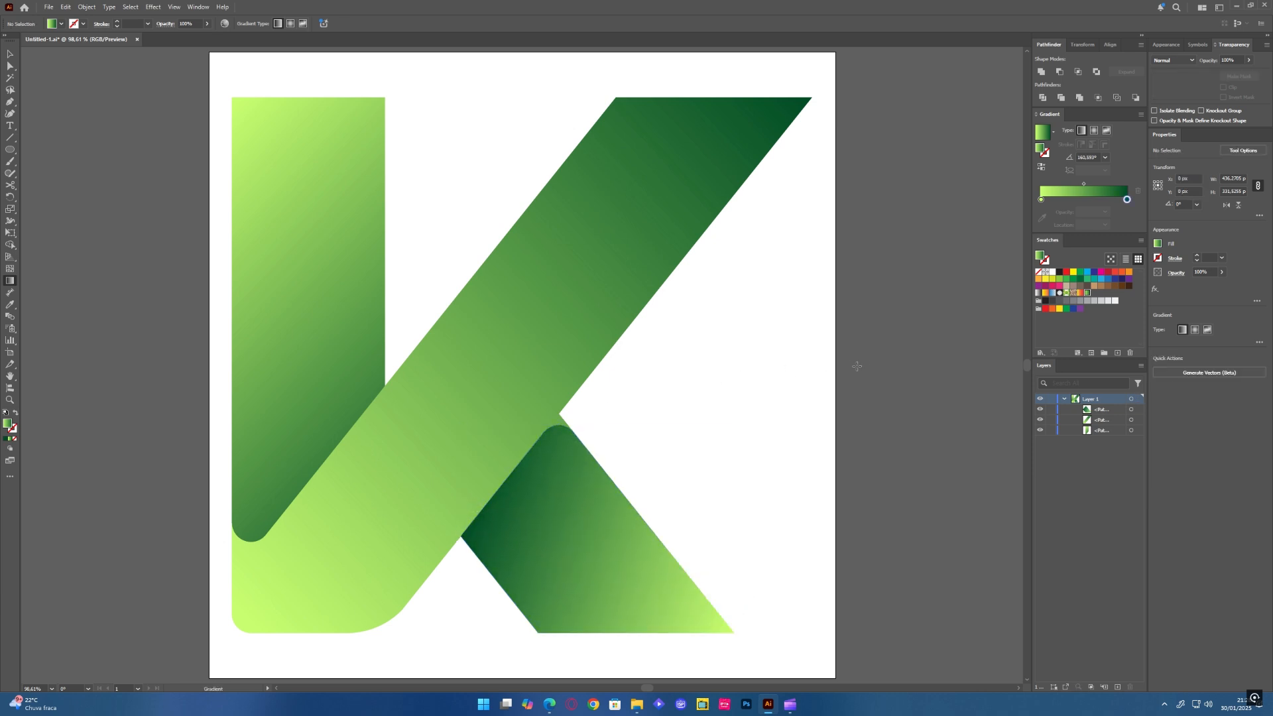
- Round the outer end corners of the stem, rising bar and leg with a 10 px radius
left_click_drag(625, 414, 507, 459)
key("g")
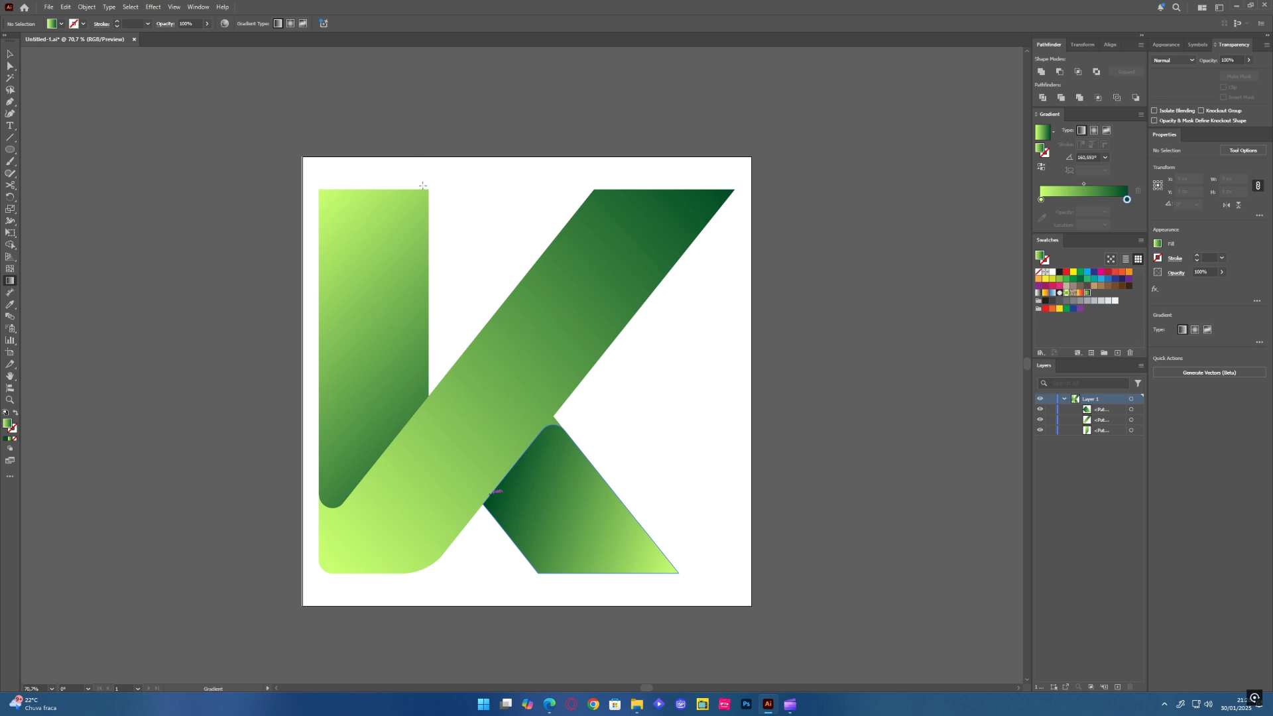
mouse_move(460, 213)
left_mouse_down()
mouse_move(503, 196)
mouse_move(471, 255)
mouse_move(478, 209)
left_mouse_up()
key("a")
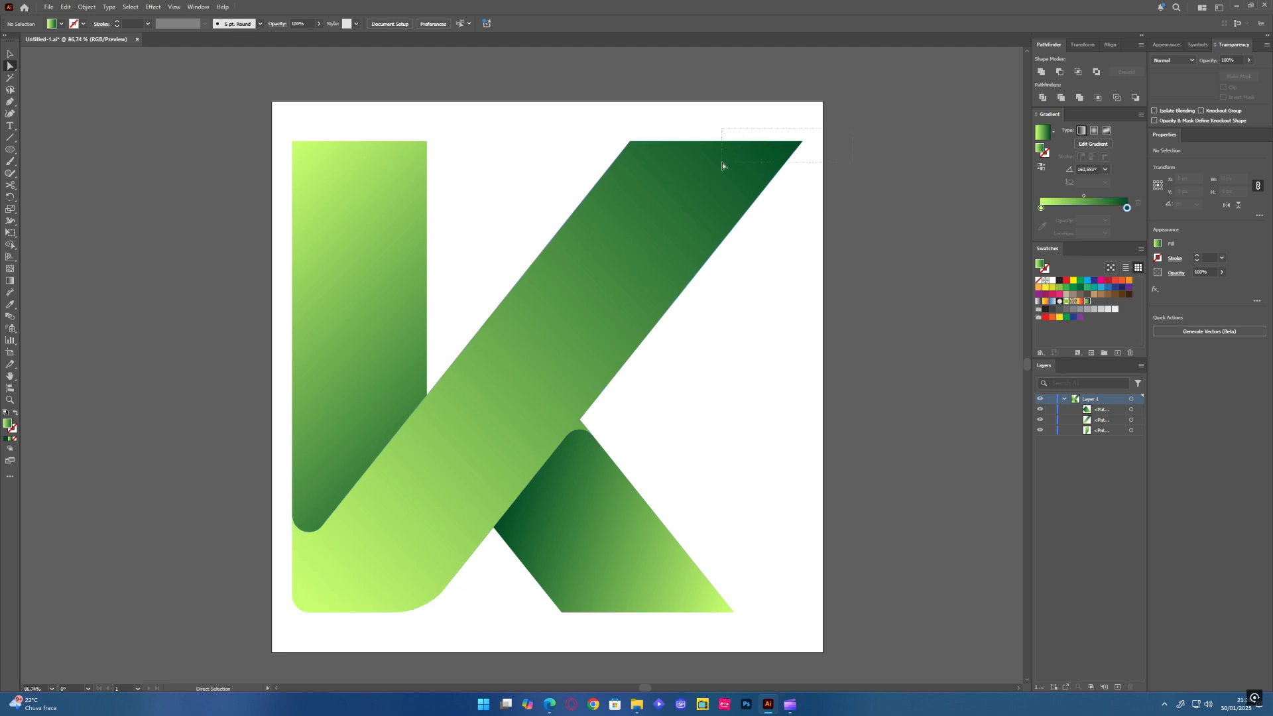
key("ctrl+a")
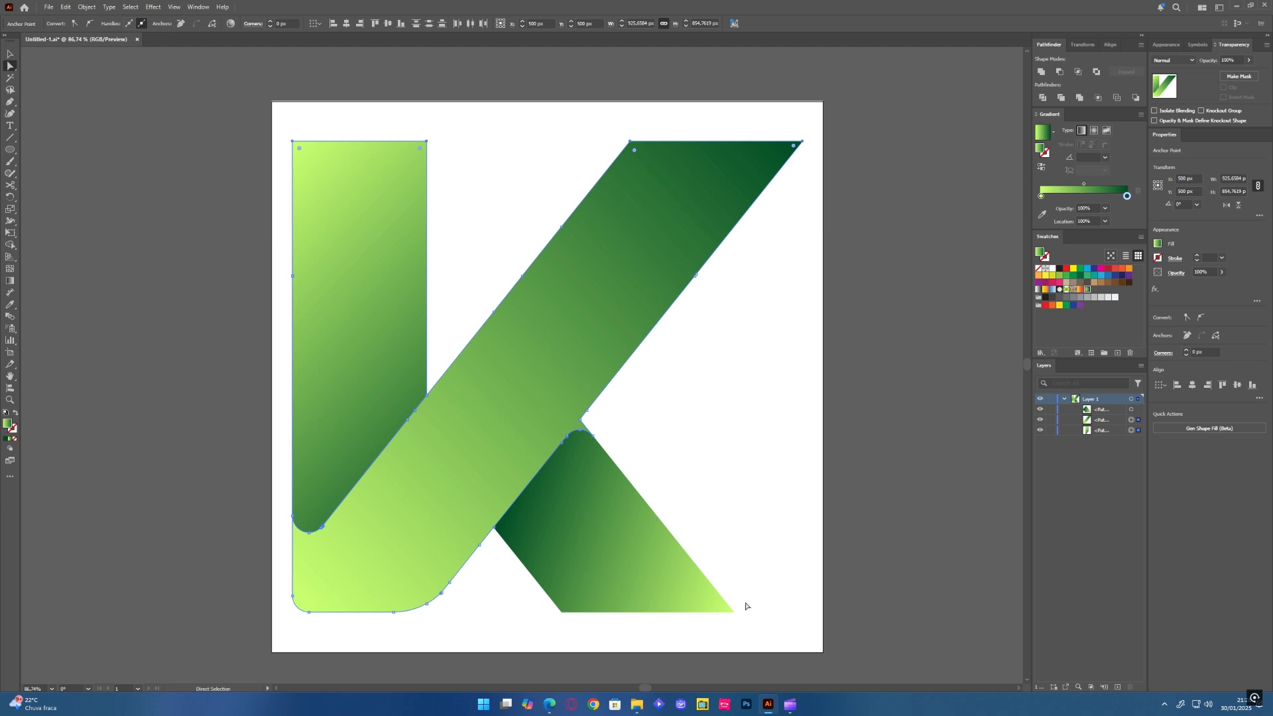
left_click_drag(549, 630, 560, 632)
left_click(270, 21)
left_click(269, 21)
left_click(270, 21)
left_click(269, 22)
left_click(270, 21)
left_click(270, 21)
left_click(270, 21)
left_click(270, 21)
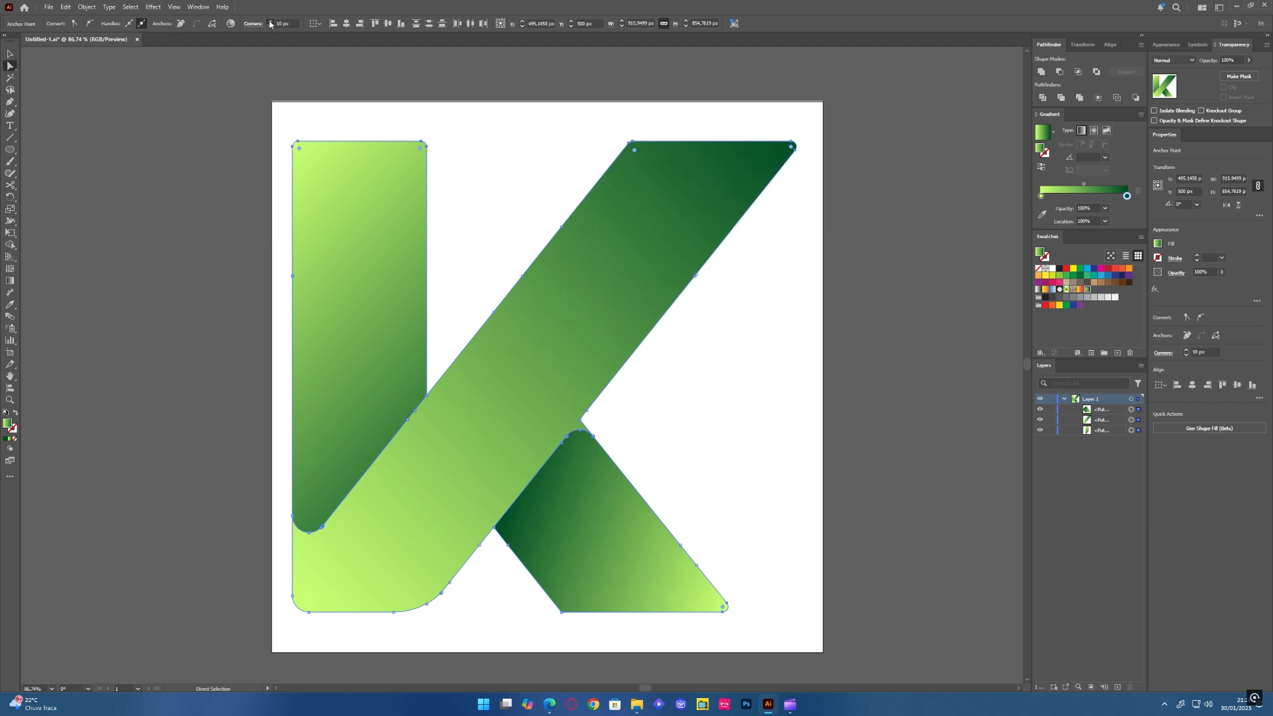
left_click(270, 25)
- Round the inner notch corner where the rising bar meets the leg with a 10 px radius
left_click(617, 415)
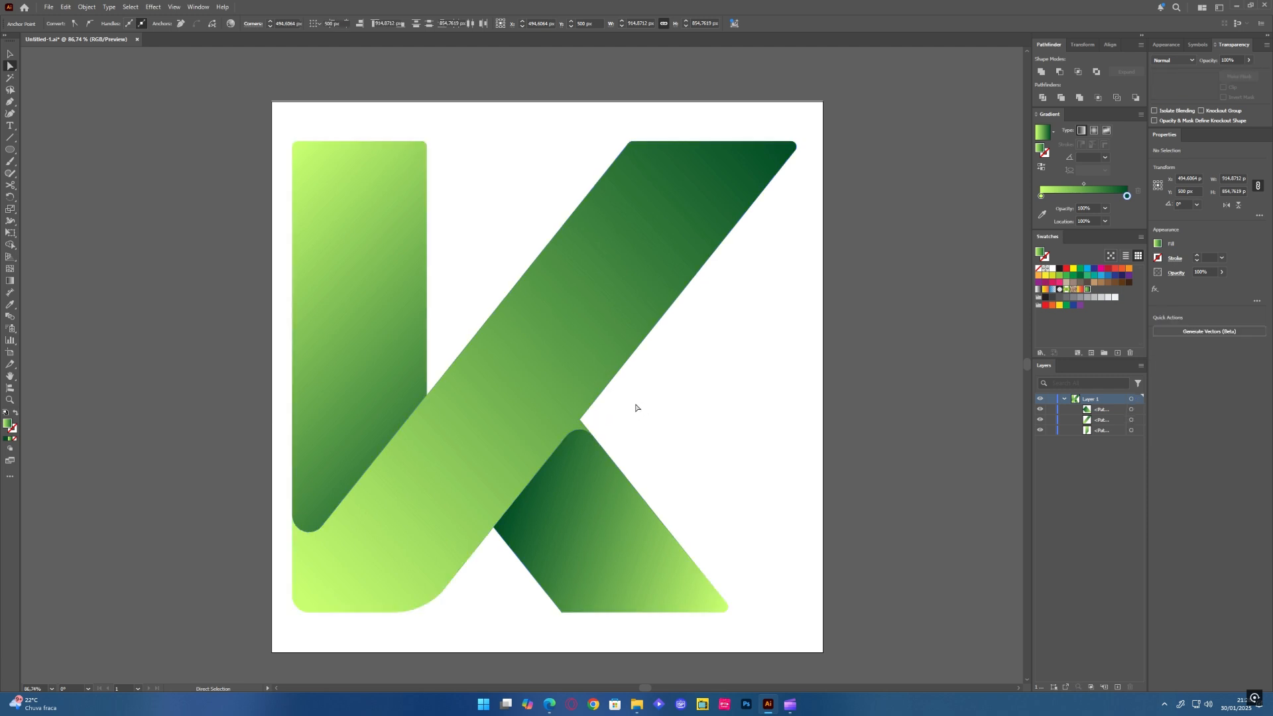
left_click_drag(564, 426, 567, 422)
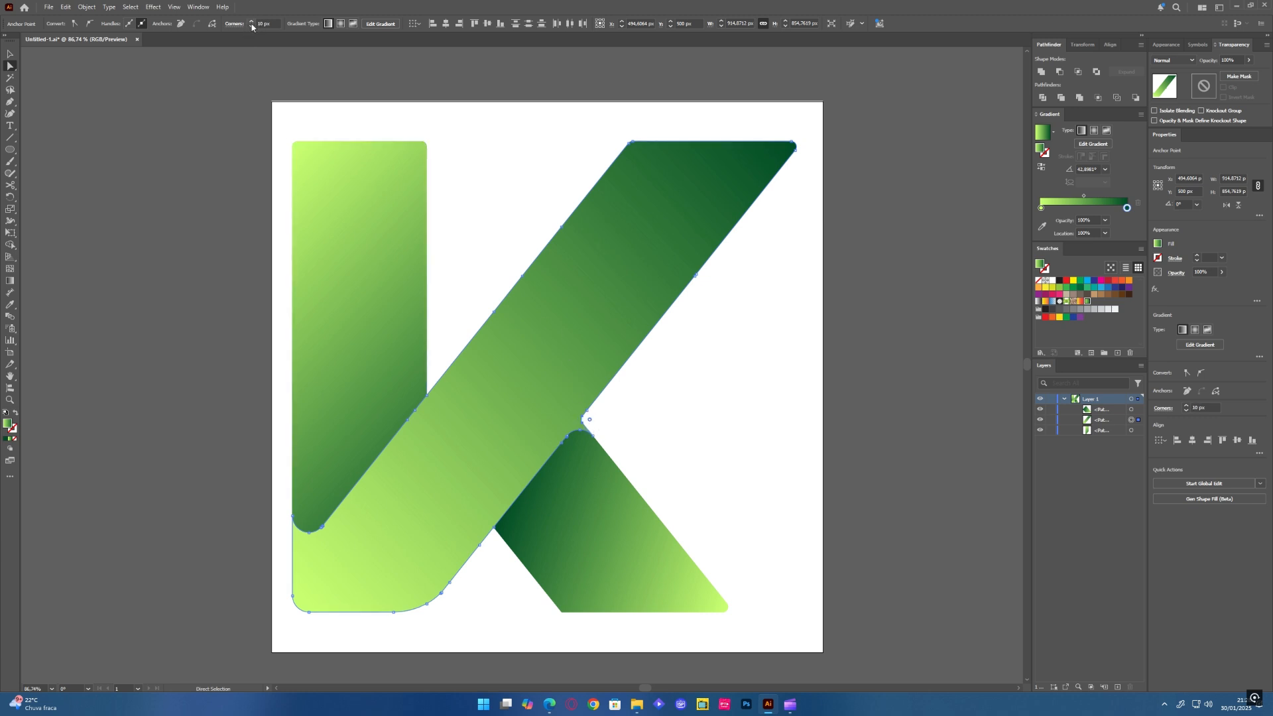
left_click(881, 346)
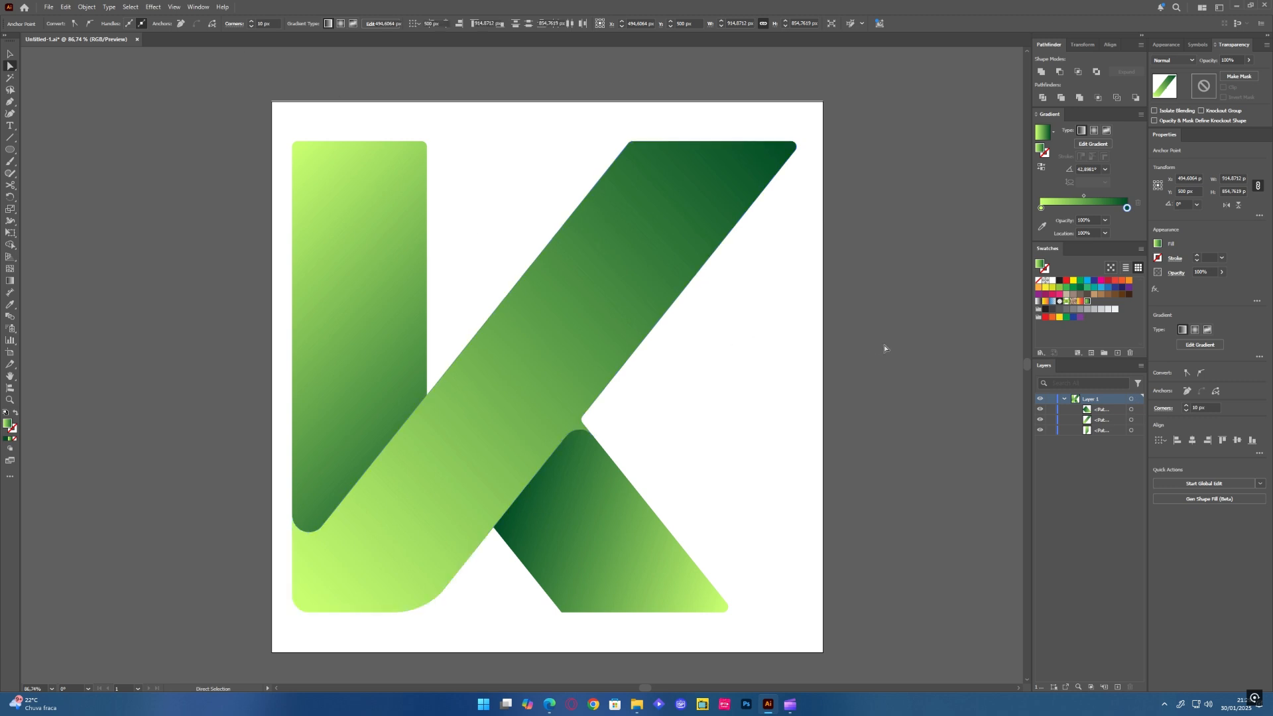
left_click(744, 406, "ctrl+alt")
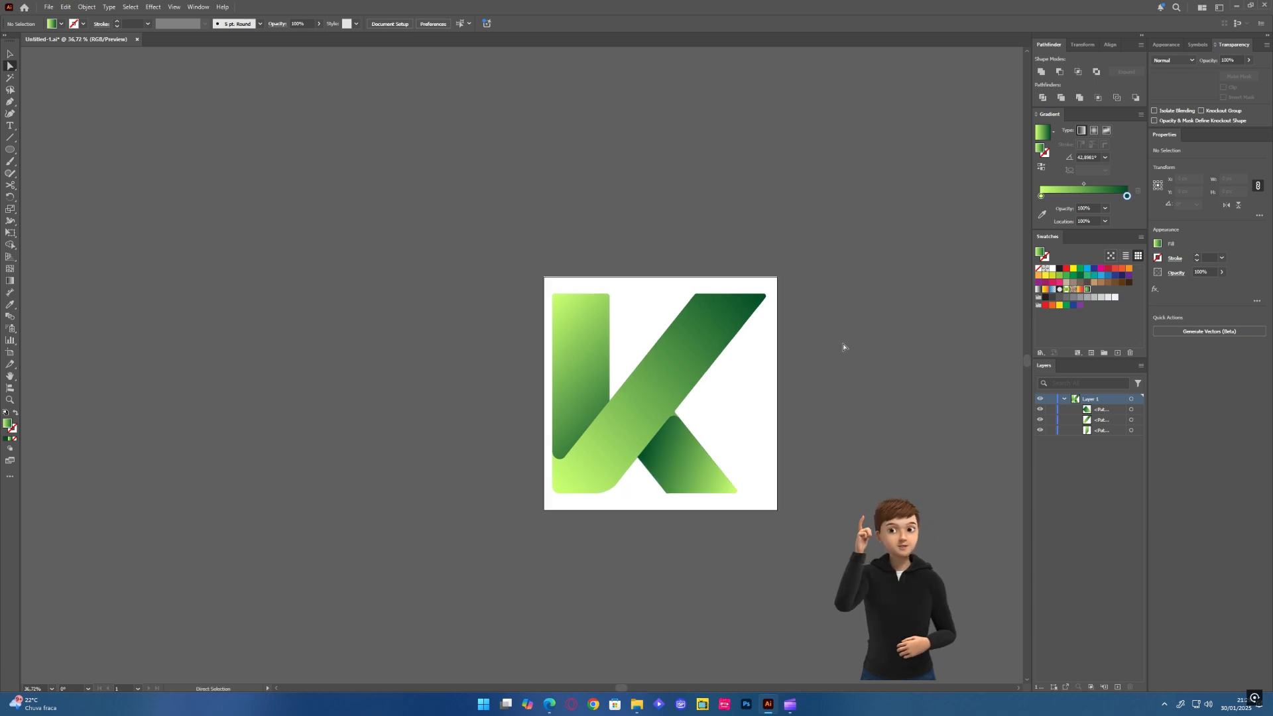
key("v")
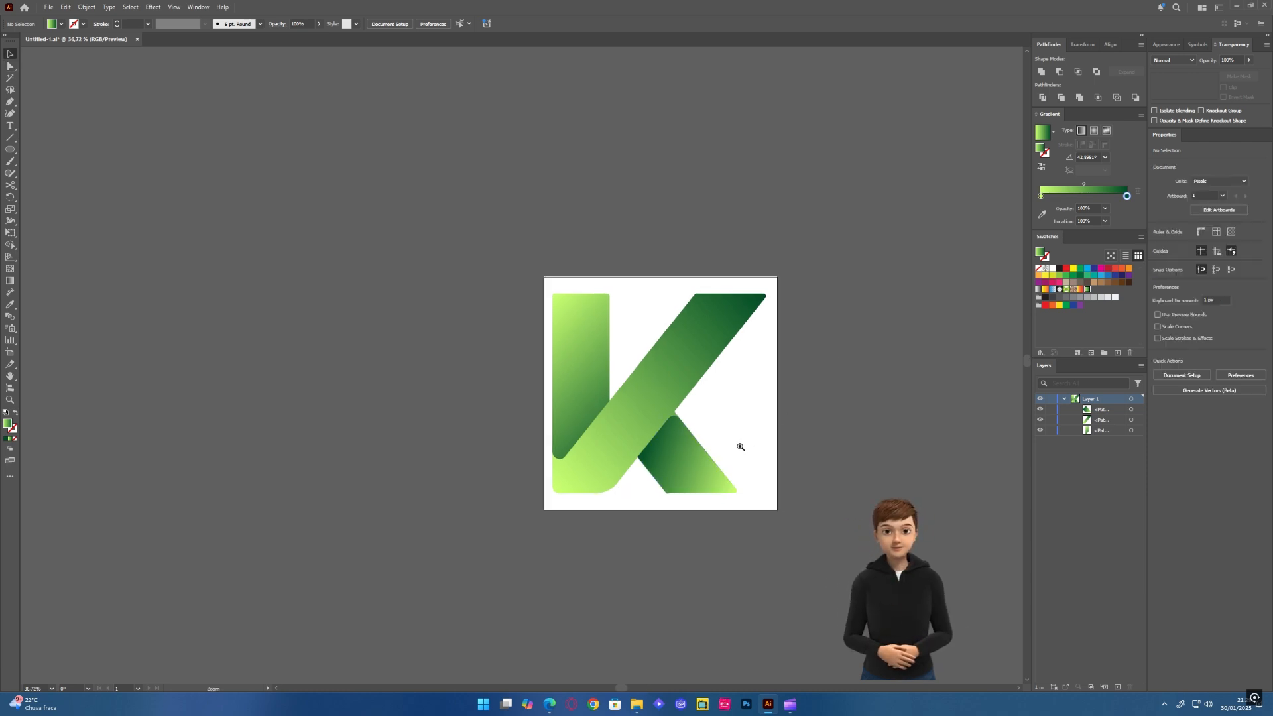
left_click_drag(736, 450, 965, 263)
left_click_drag(190, 483, 700, 488)
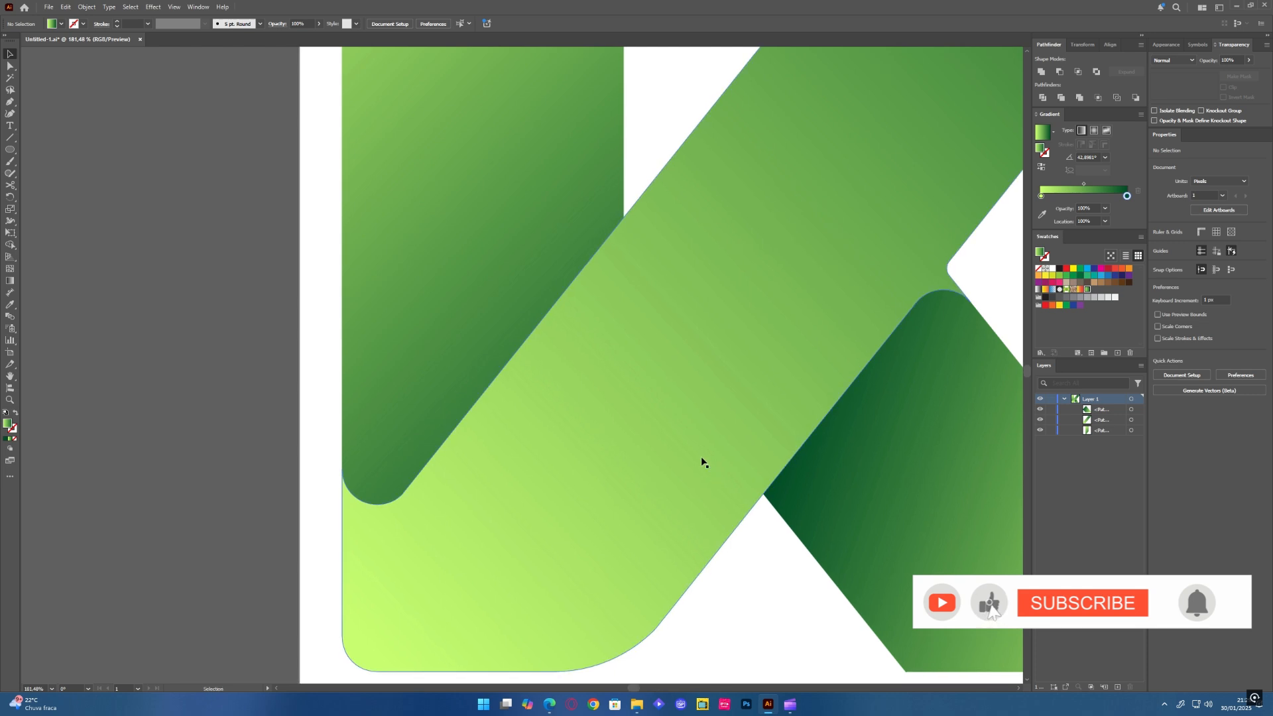
key("ctrl+0")
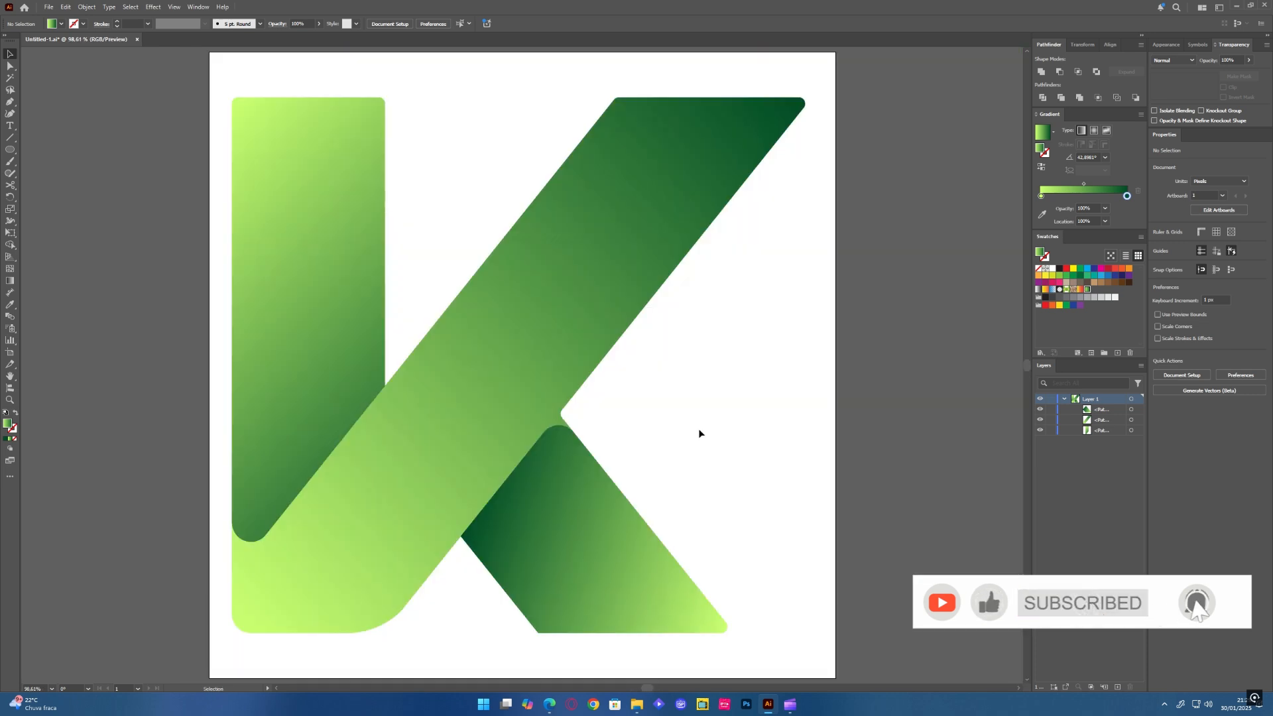